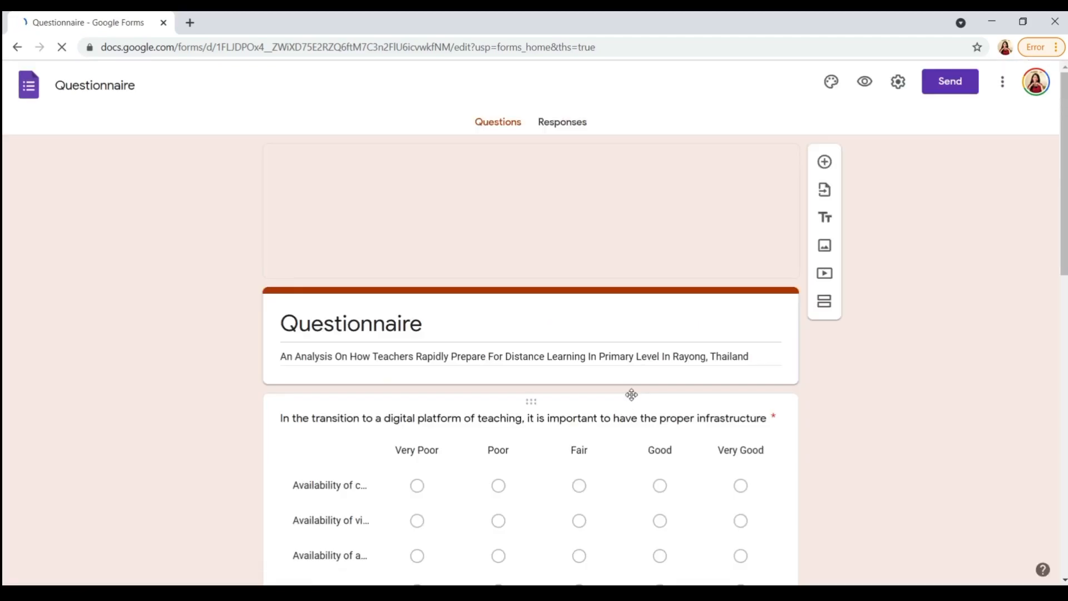
Open the form's responses summary and look through the charts for each question
click(545, 125)
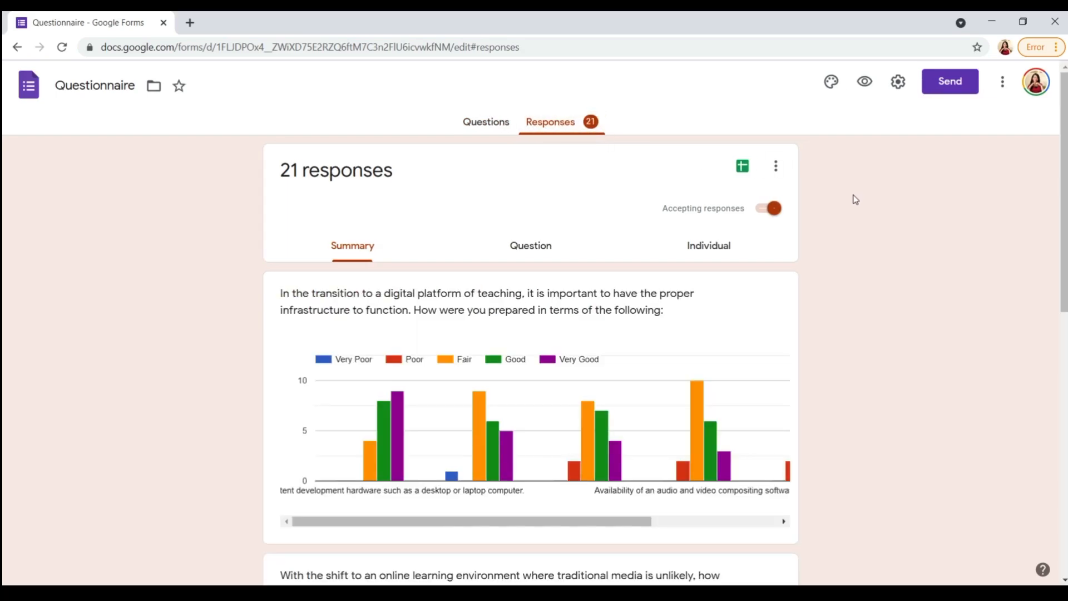
scroll(851, 284, down, 2)
drag(611, 384, 534, 383)
scroll(855, 364, down, 5)
scroll(855, 365, down, 2)
scroll(847, 377, up, 3)
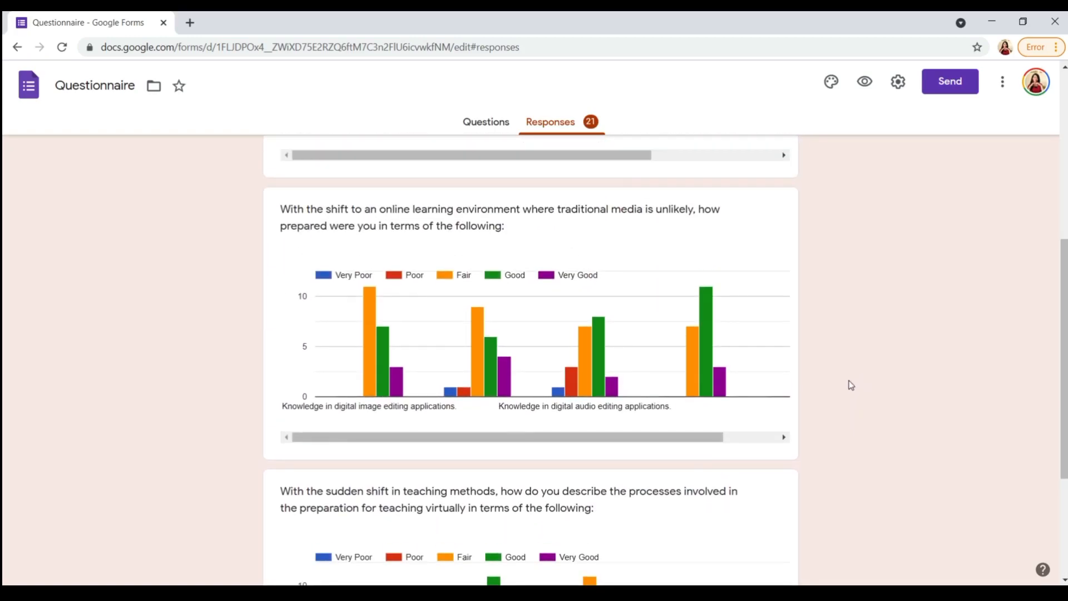
scroll(831, 389, up, 5)
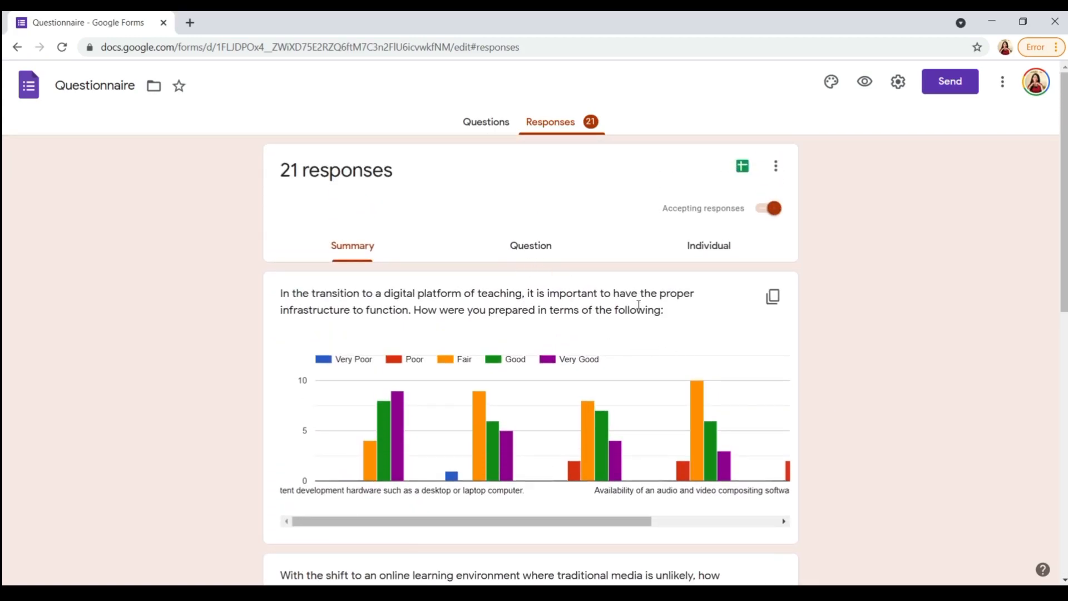
scroll(812, 336, down, 8)
scroll(832, 345, up, 9)
drag(609, 523, 498, 496)
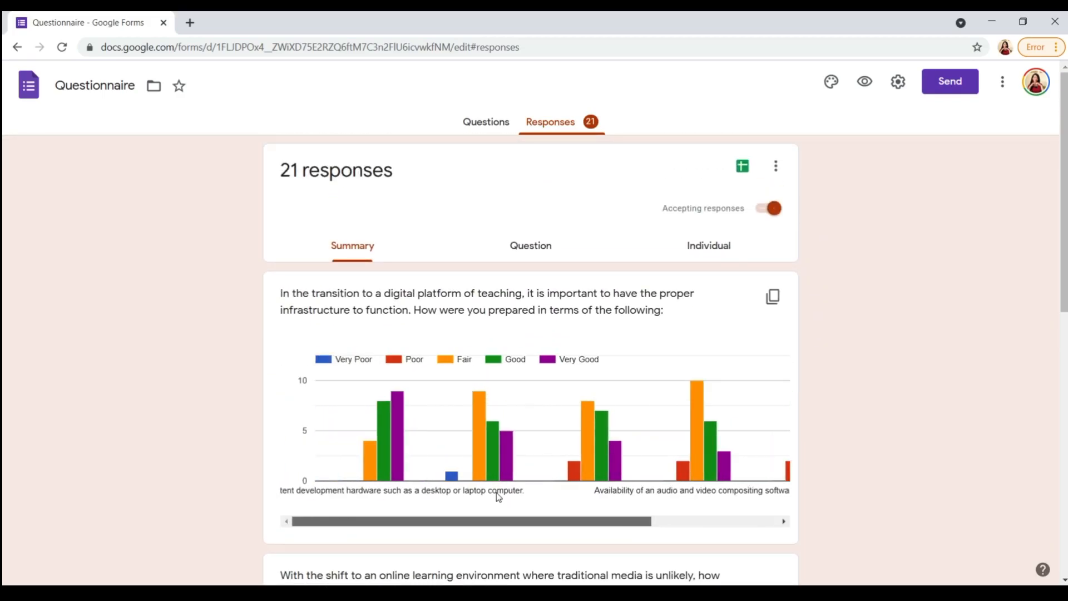
Open the form's linked response spreadsheet and look over the recorded answers
click(743, 167)
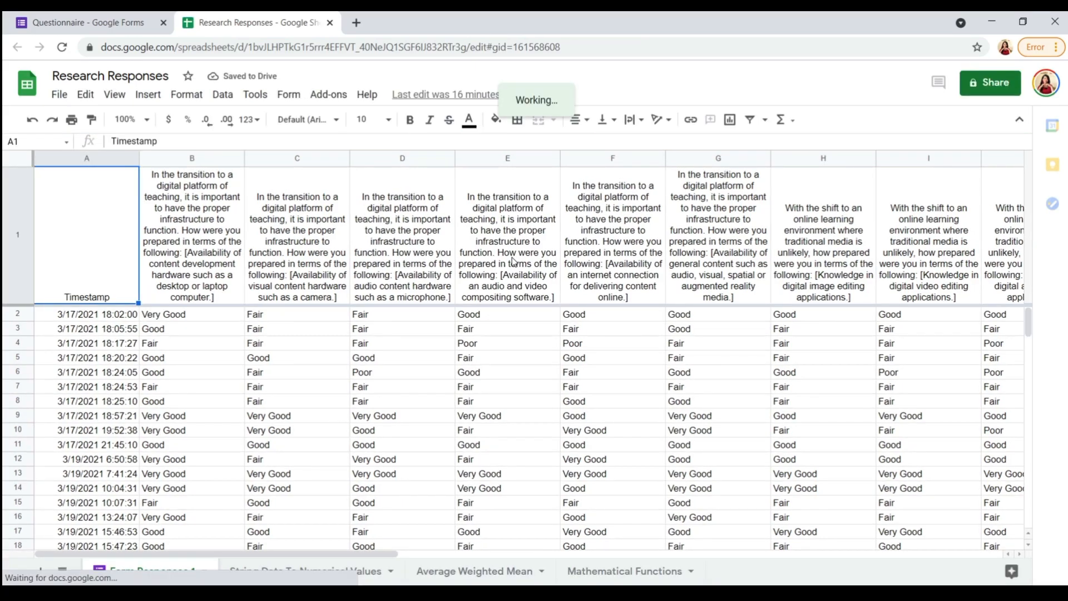
scroll(498, 332, down, 5)
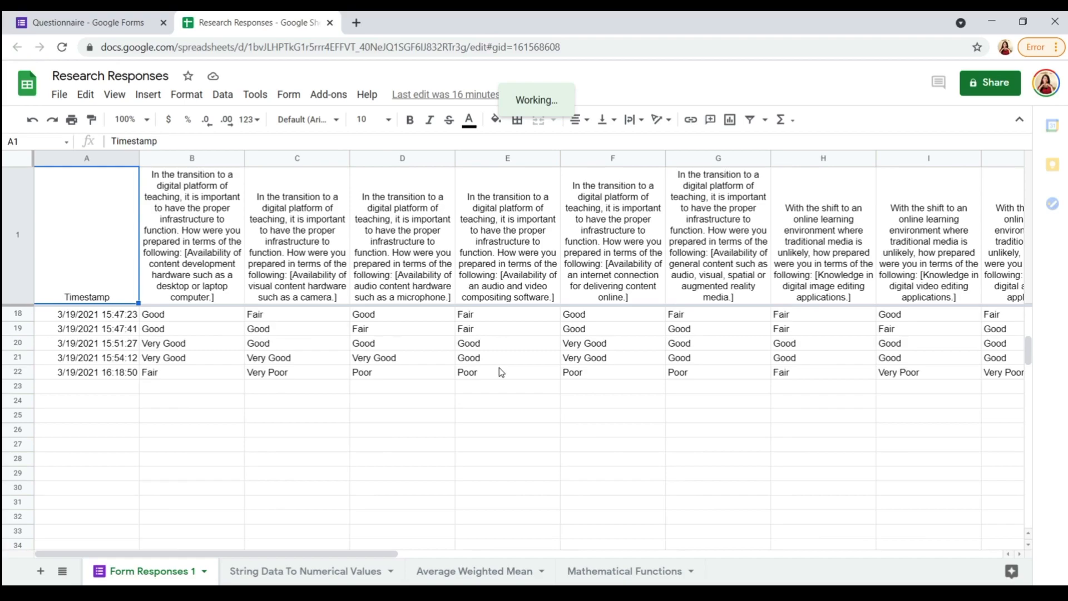
scroll(500, 382, up, 5)
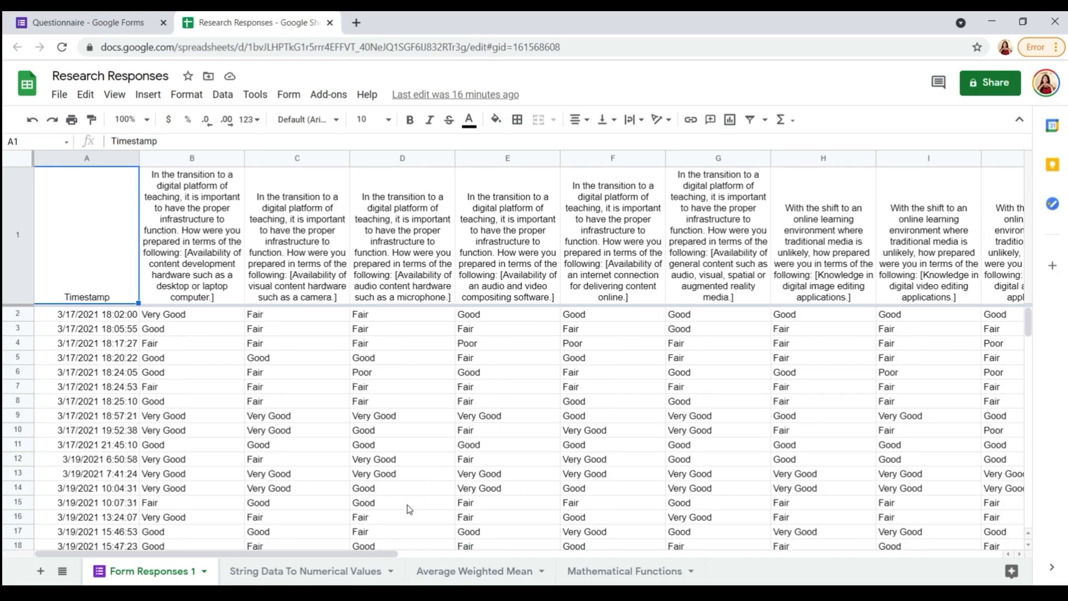
mouse_move(372, 554)
mouse_down()
mouse_move(840, 555)
mouse_move(382, 554)
mouse_up()
Download the response spreadsheet as a Microsoft Excel (.xlsx) file and return to cell A1
click(58, 96)
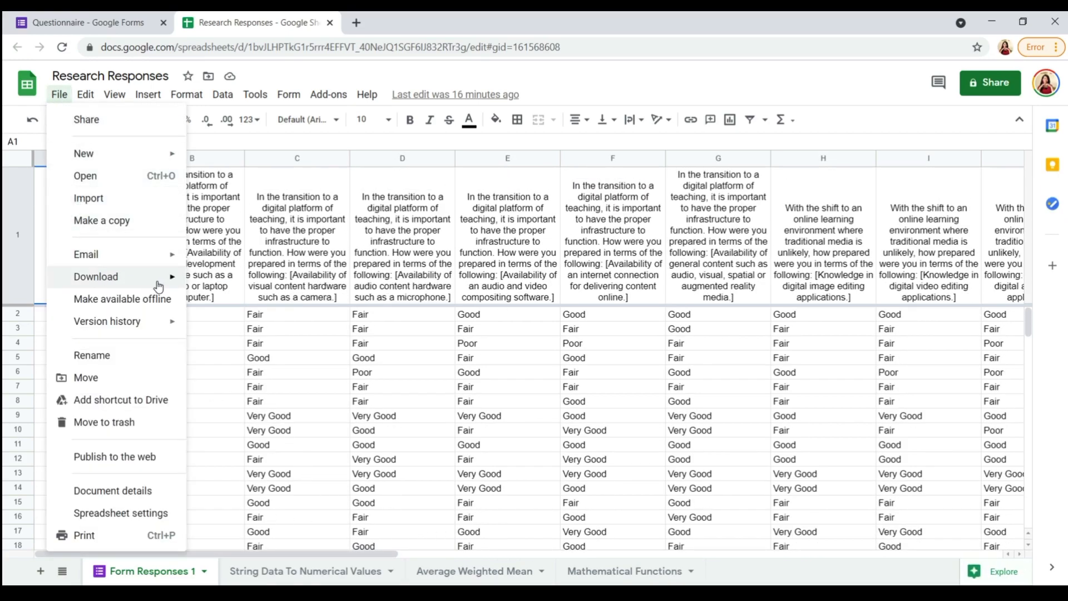
mouse_move(170, 278)
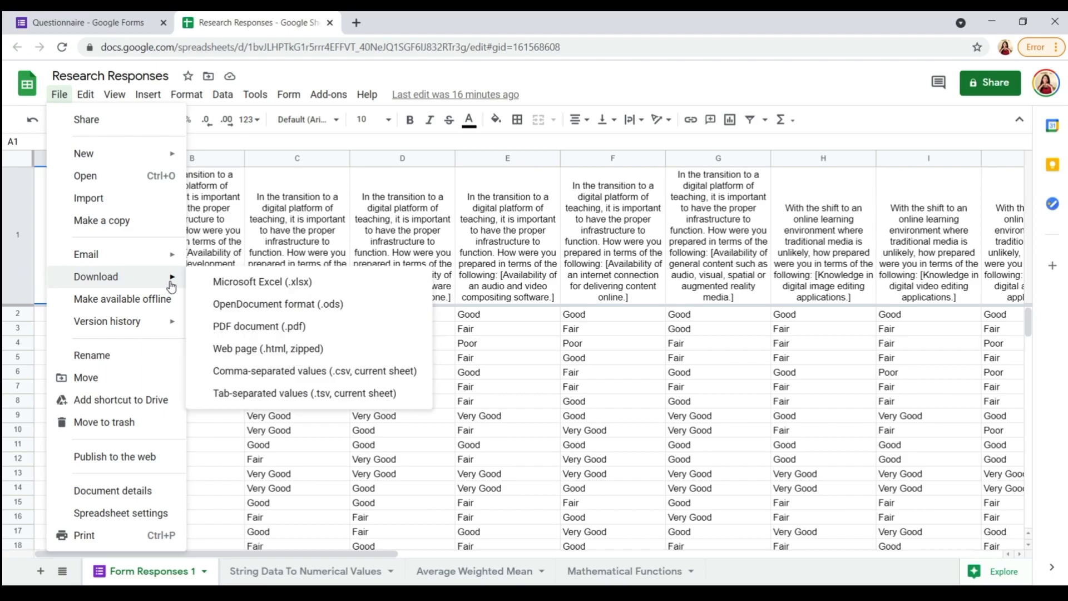
click(332, 289)
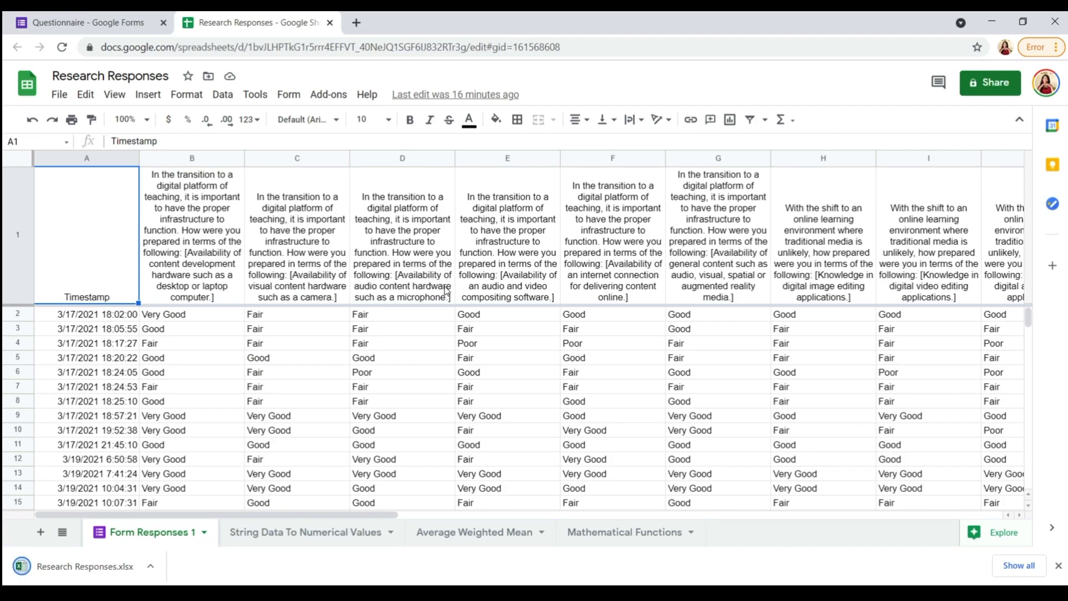
click(159, 570)
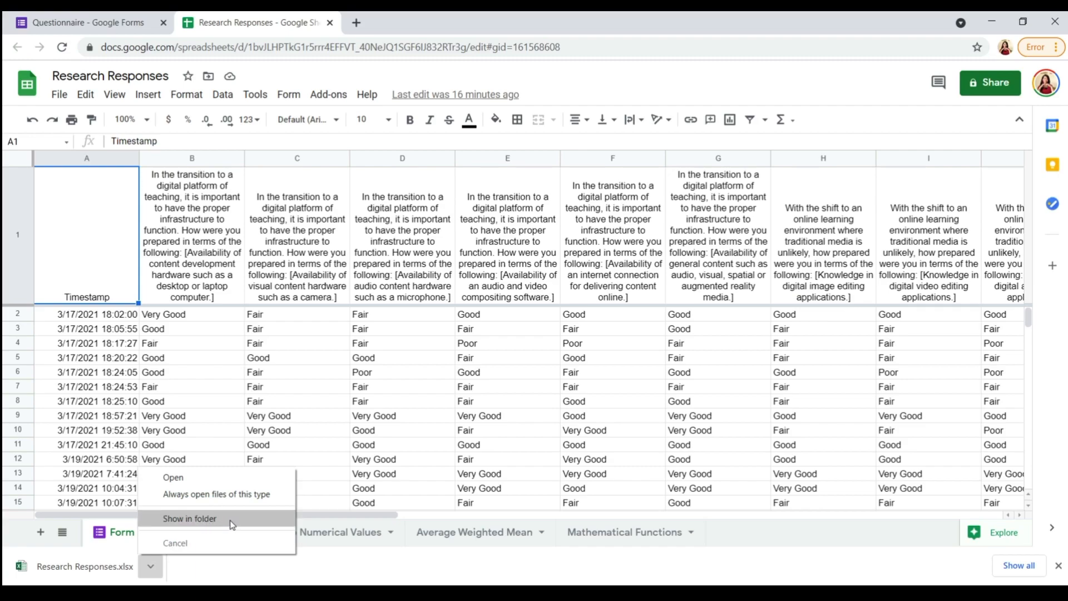
click(424, 501)
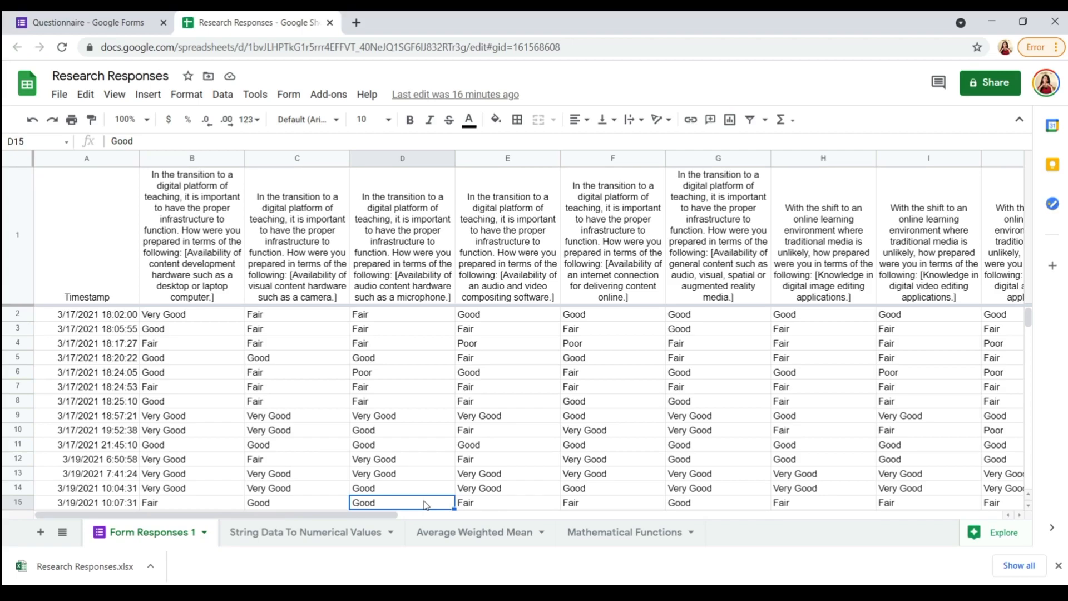
key(ctrl+Home)
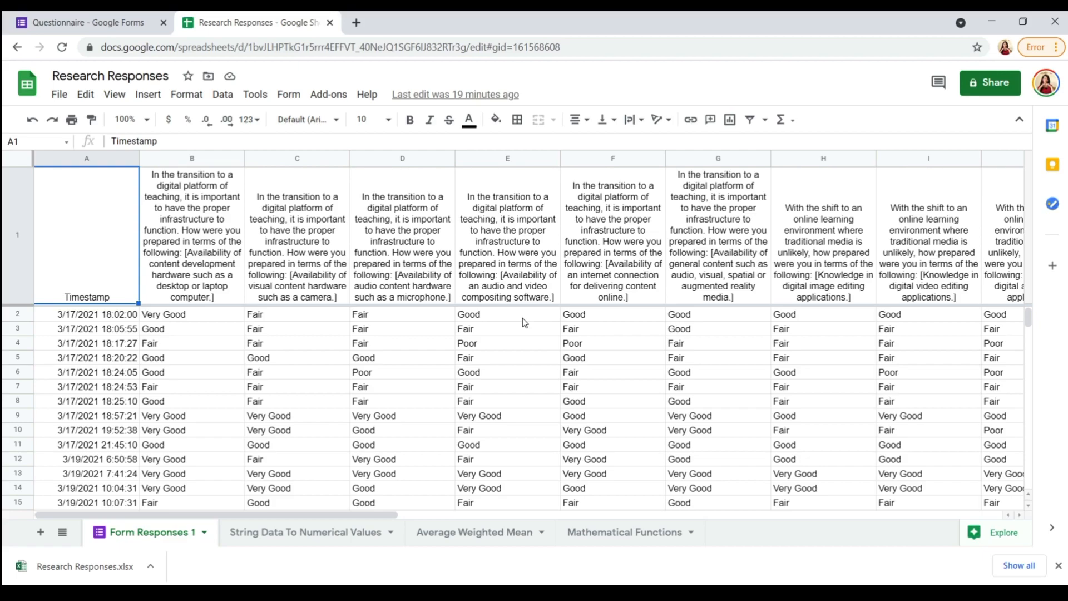
Look across the response columns as far as column S, then return to the first answer in column B
drag(322, 514, 855, 519)
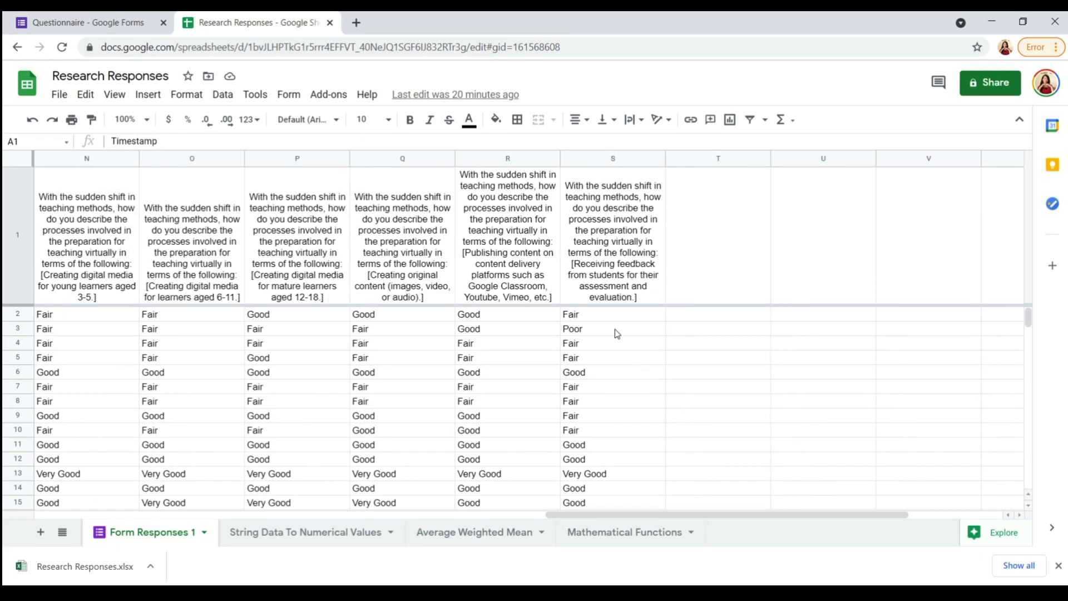
click(610, 323)
drag(606, 328, 595, 474)
click(596, 474)
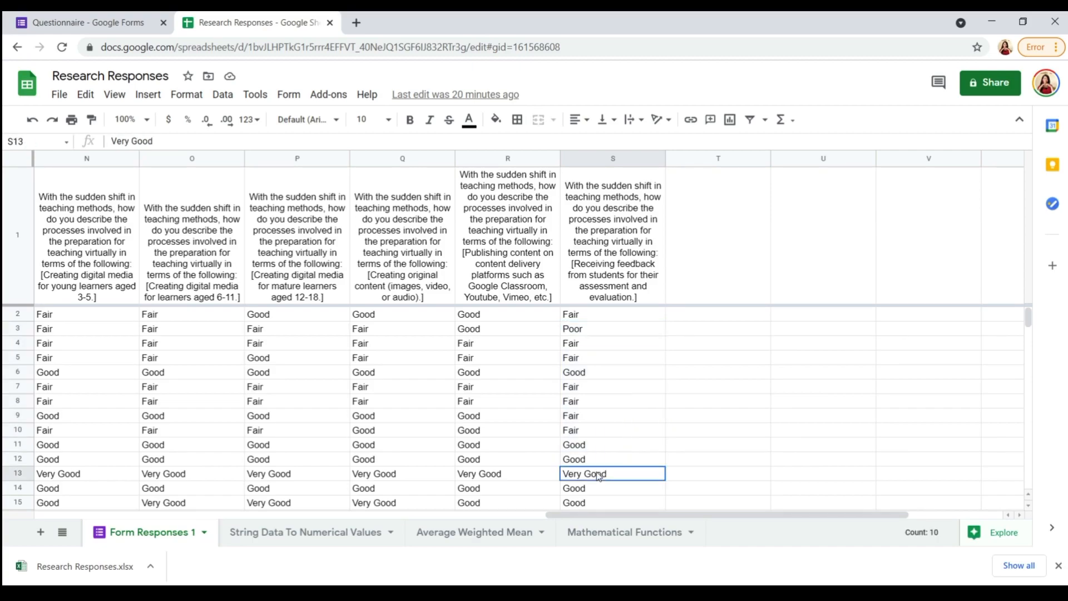
drag(616, 517, 88, 506)
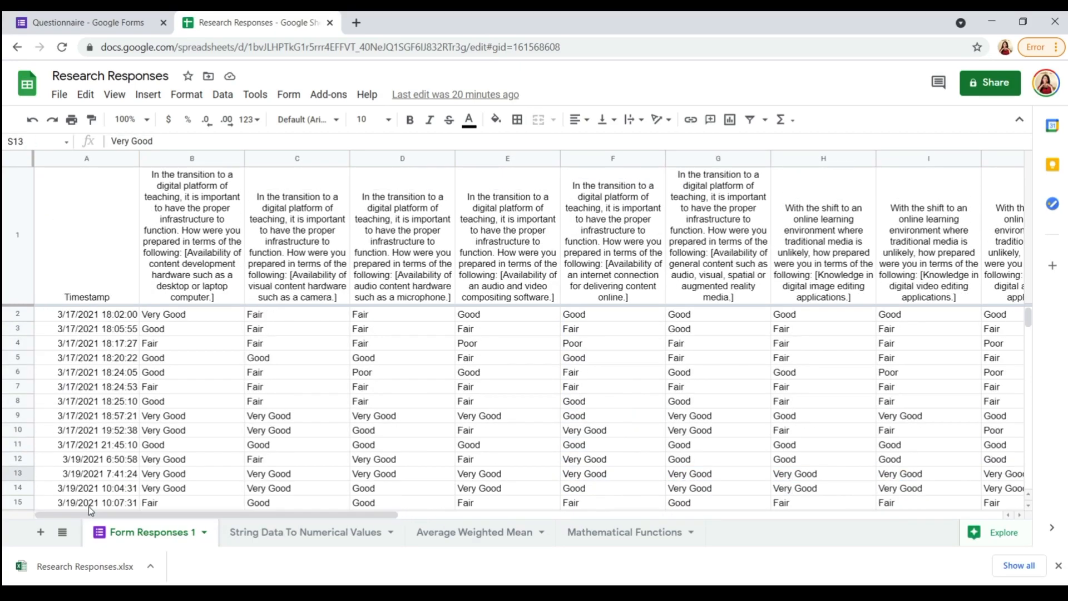
click(228, 320)
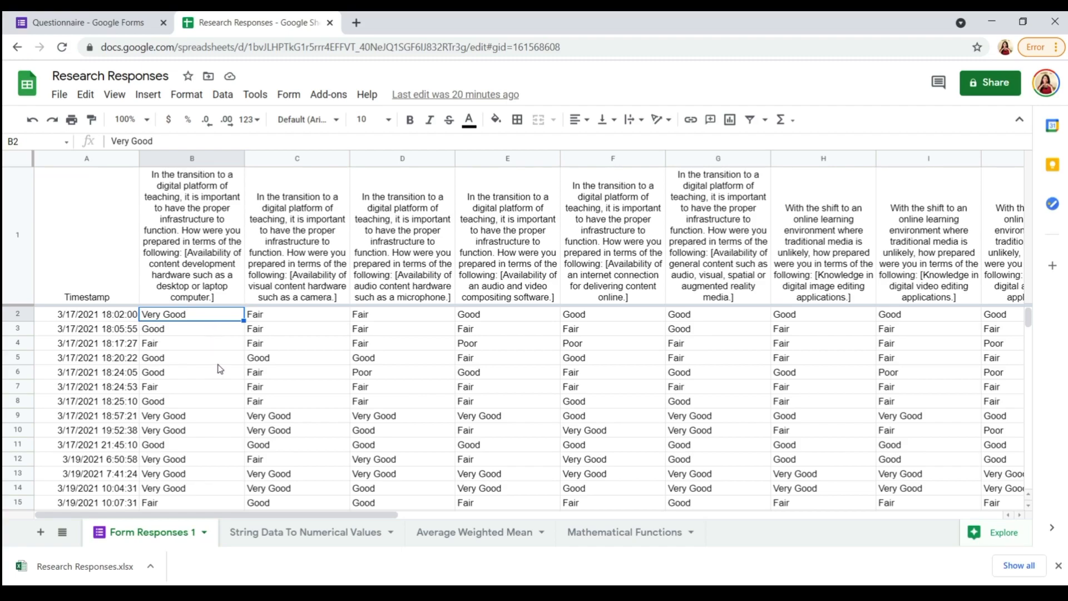
drag(275, 515, 214, 486)
Begin a COUNTIF formula in cell B24 with B2:B22 as its range
scroll(206, 462, down, 5)
click(188, 402)
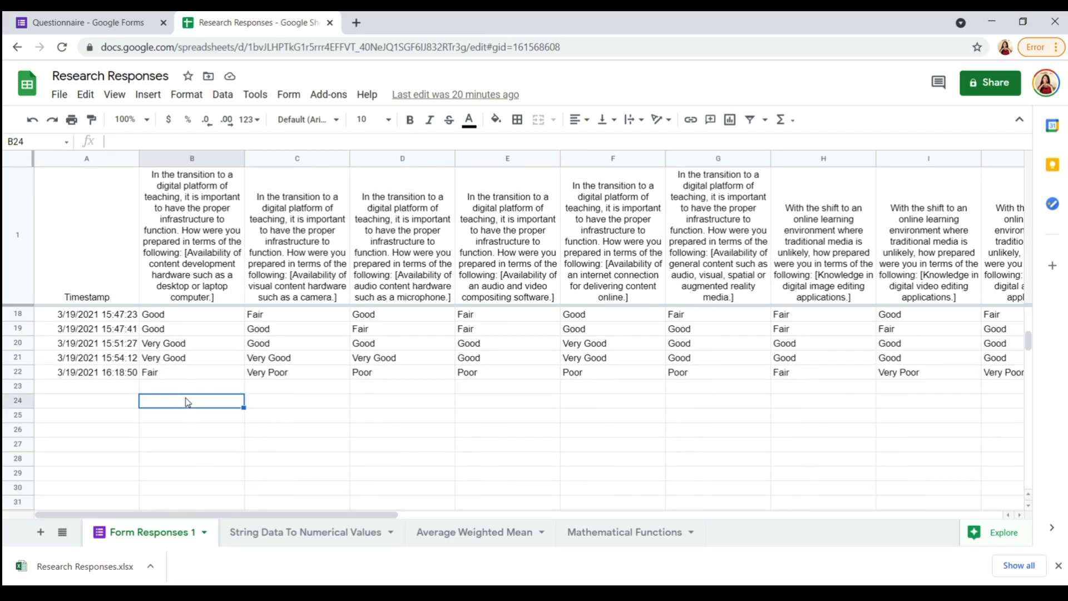
text(=)
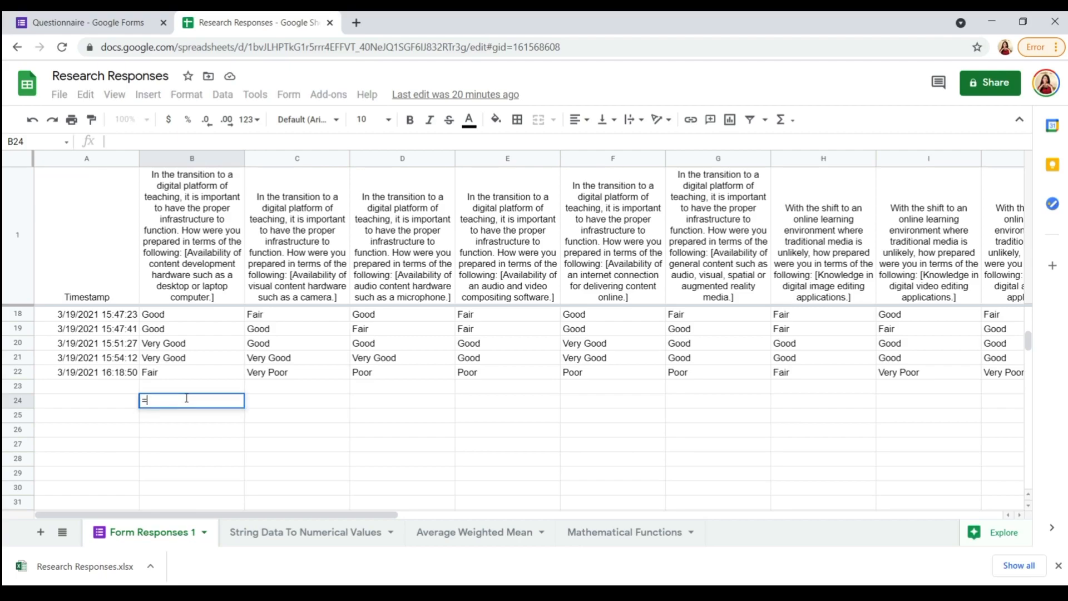
text(COUNT)
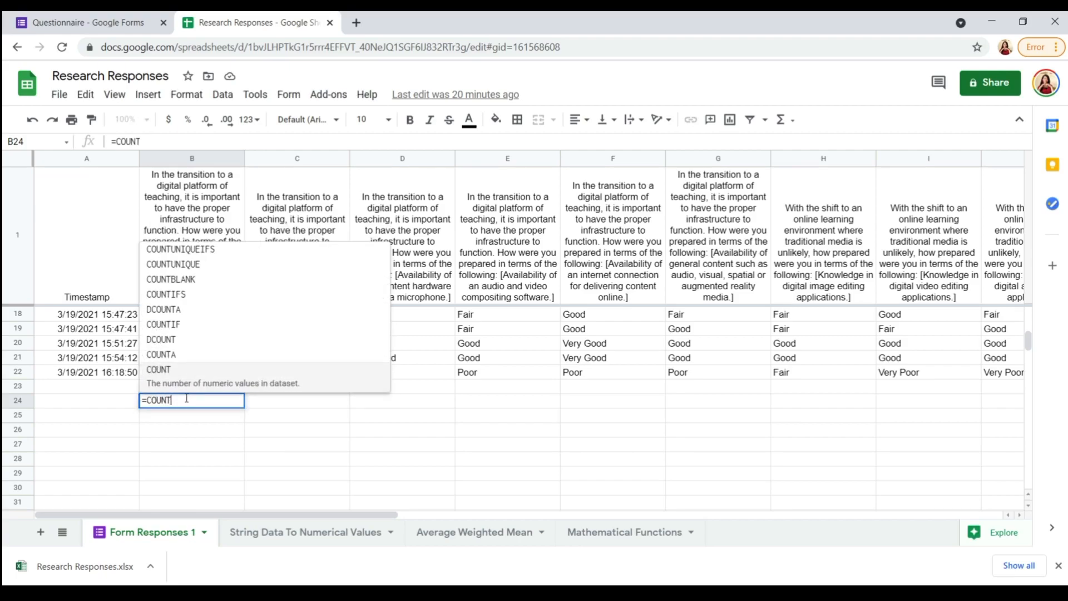
text(A)
key(BackSpace)
text(IF()
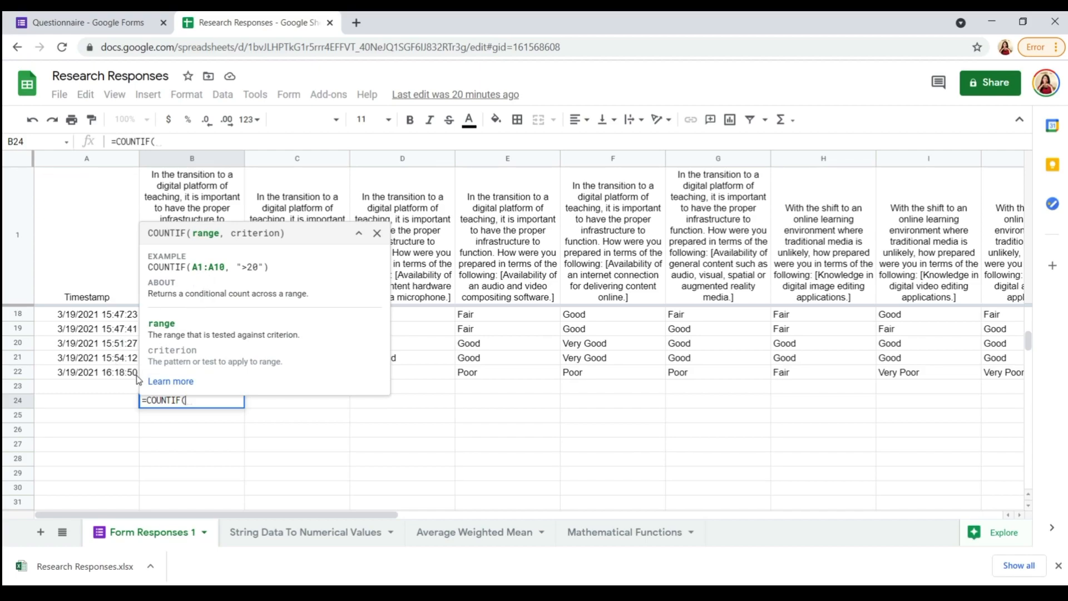
click(164, 373)
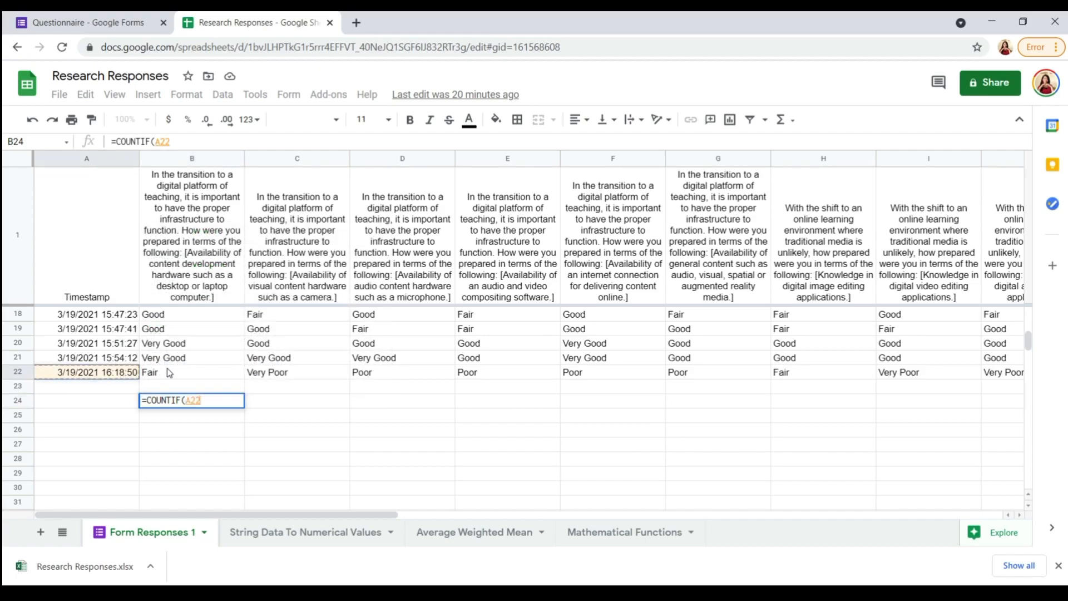
scroll(183, 367, up, 5)
click(189, 317)
scroll(194, 369, down, 5)
scroll(196, 375, up, 1)
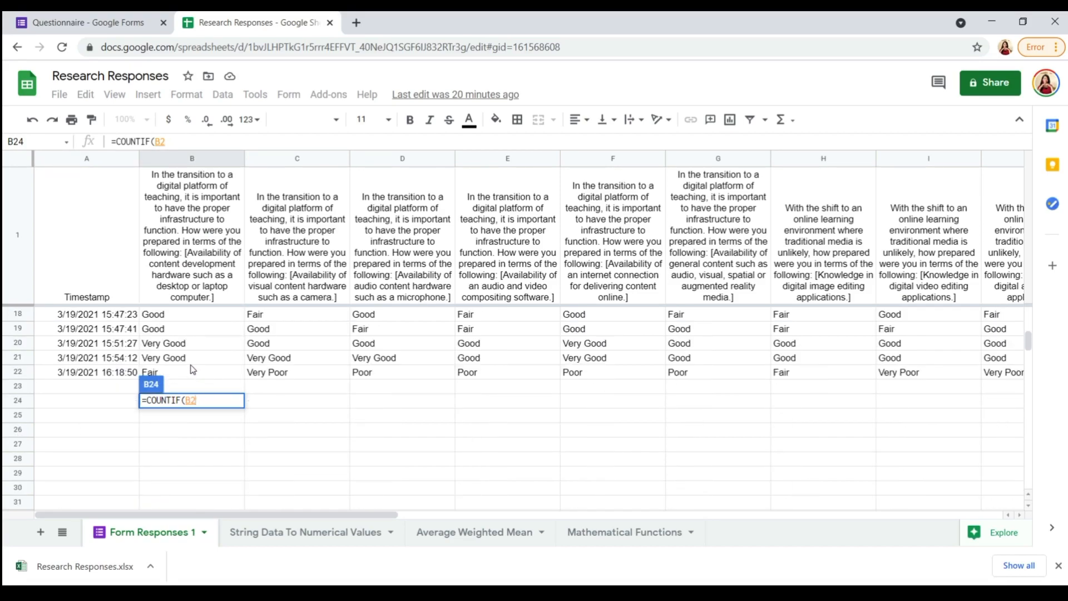
shift+click(183, 374)
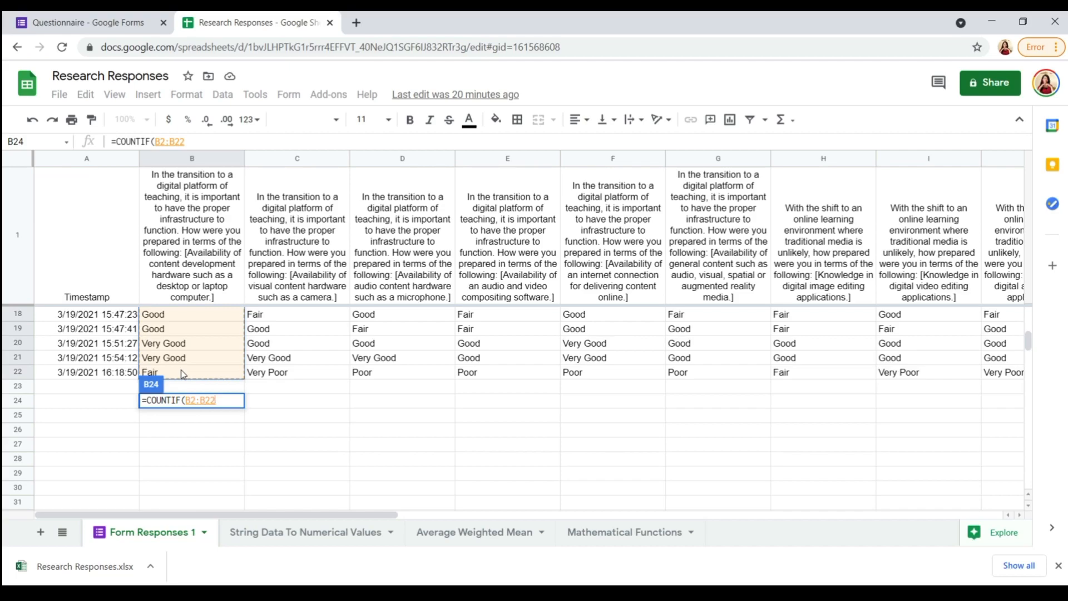
Complete the COUNTIF formula in B24 with "Fair" as its criterion
text(,)
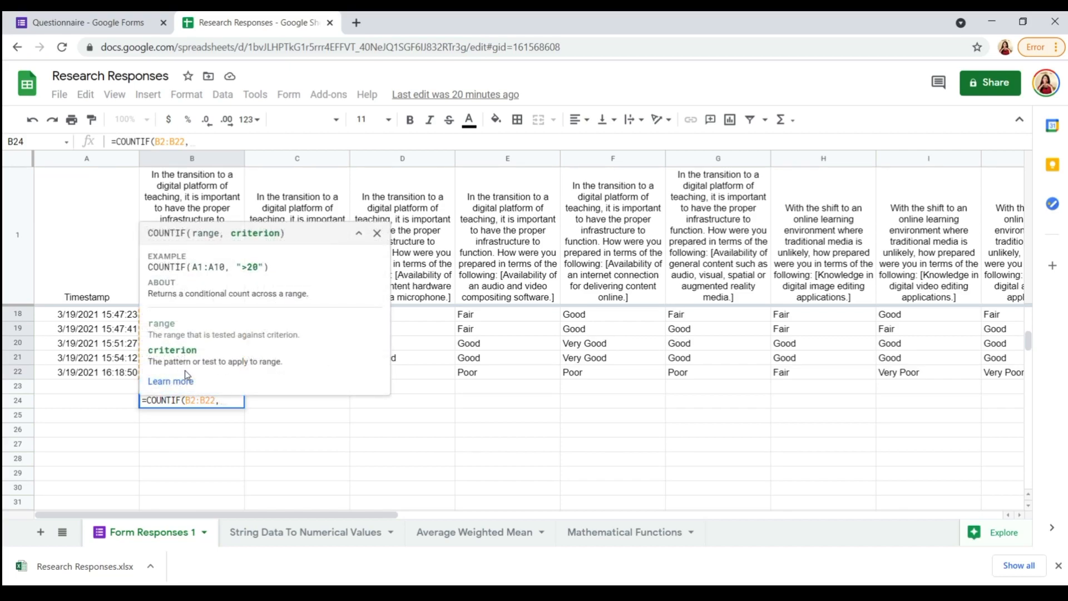
text(")
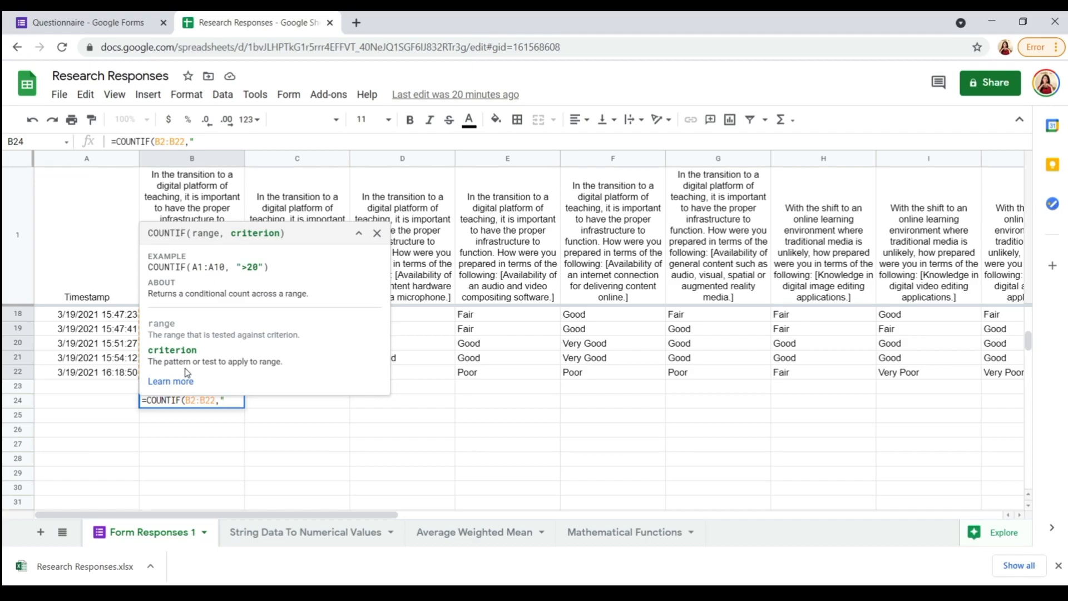
click(114, 364)
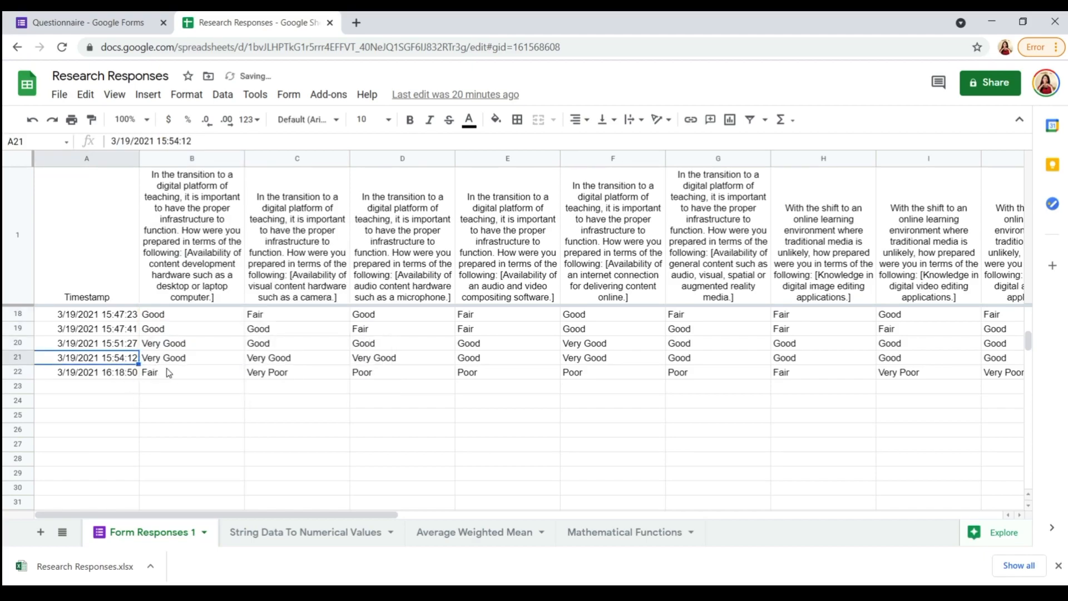
click(192, 411)
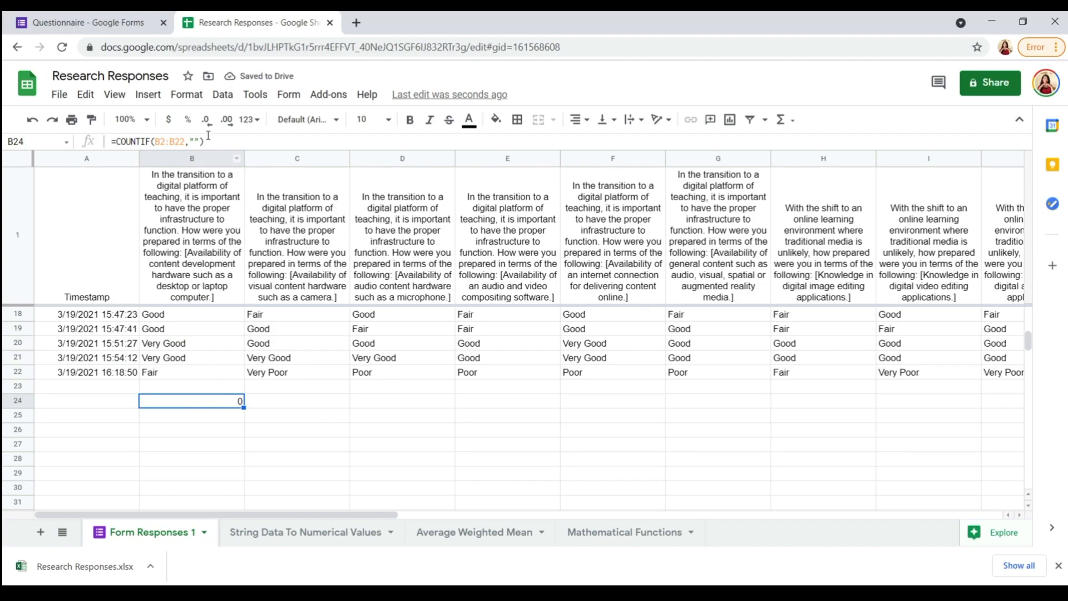
click(195, 142)
text(Fair)
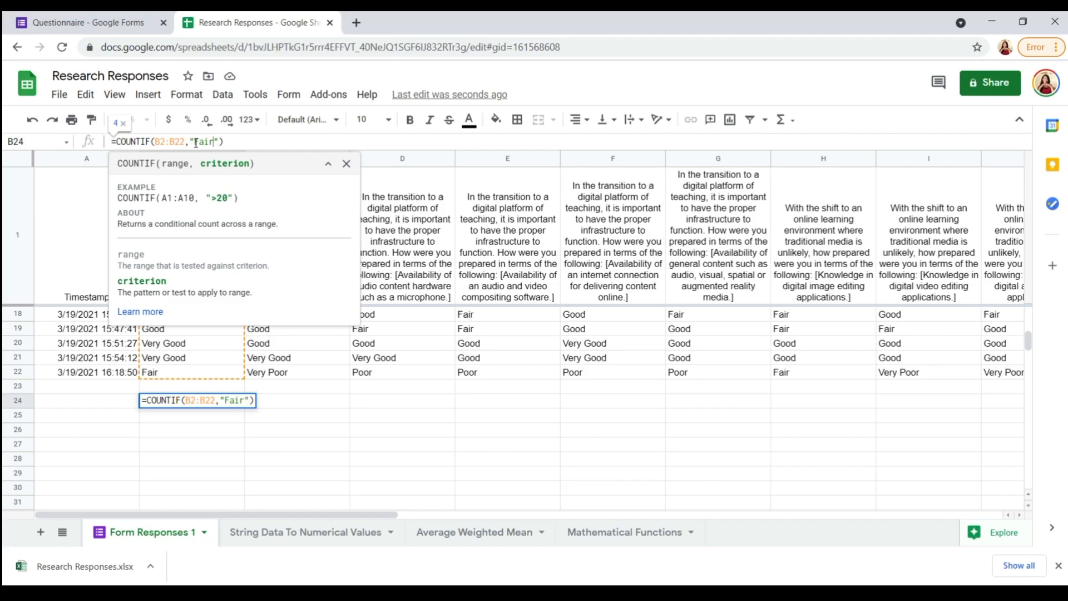
key(Return)
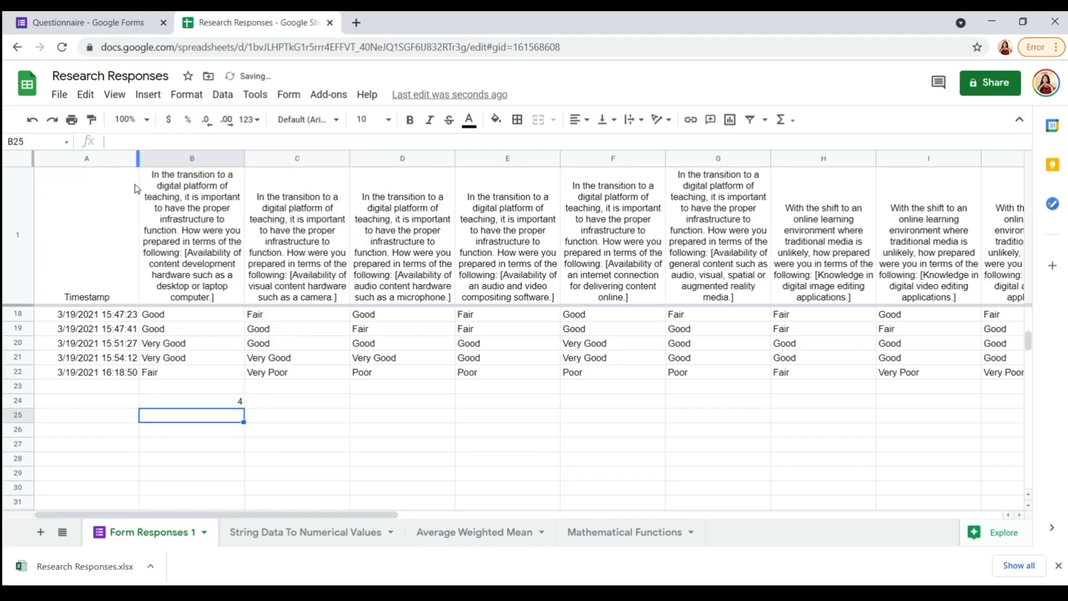
Label the tally rows below the responses with Fair in A24 and Good in A25
scroll(186, 352, up, 5)
scroll(186, 351, down, 3)
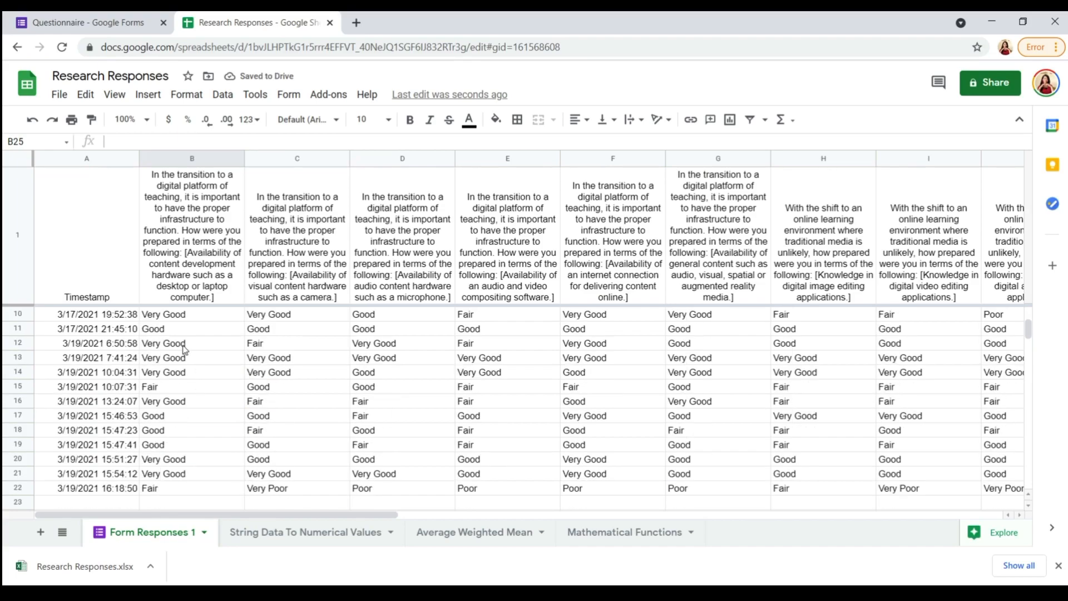
scroll(219, 458, down, 2)
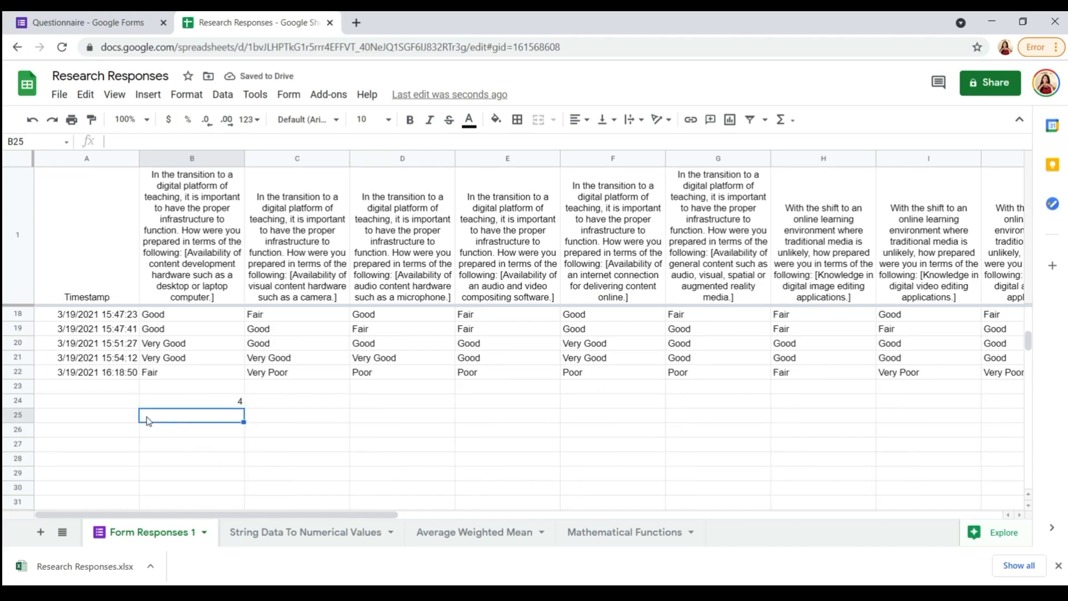
click(134, 406)
text(Fair)
key(Return)
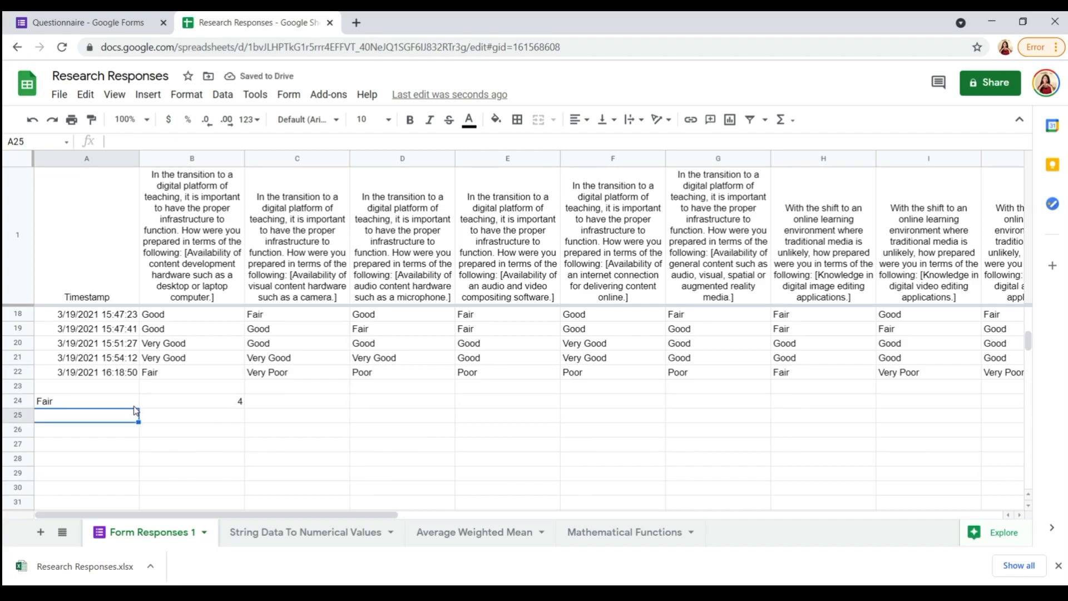
text(Good)
key(Tab)
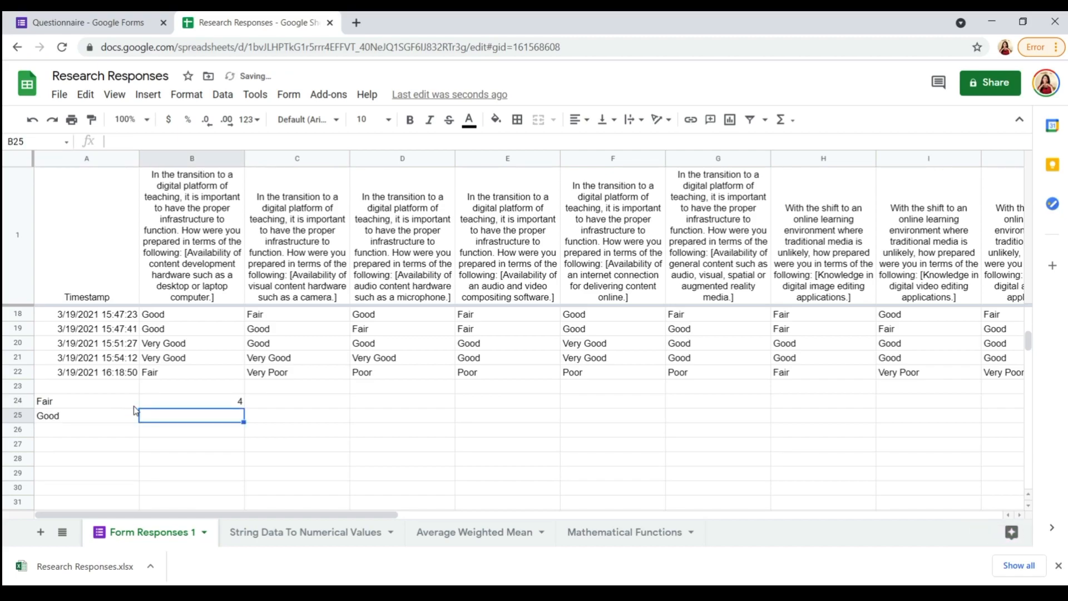
Copy the COUNTIF formula from B24 into B25 for the Good row
click(214, 402)
key(ctrl+c)
click(214, 416)
key(ctrl+v)
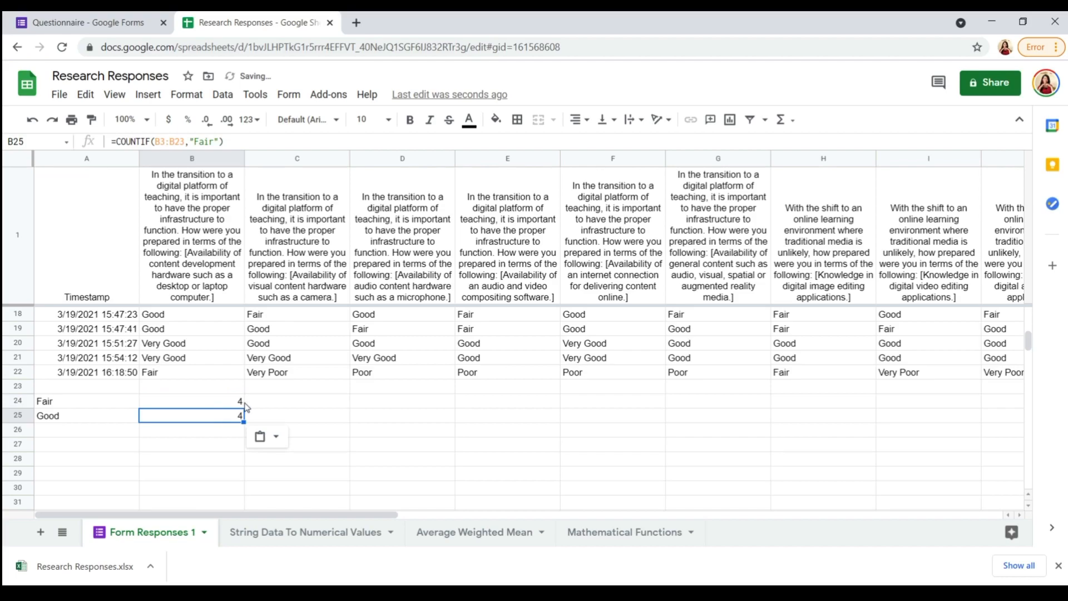
Change the criterion of the COUNTIF formula in B25 to "Good"
double_click(210, 141)
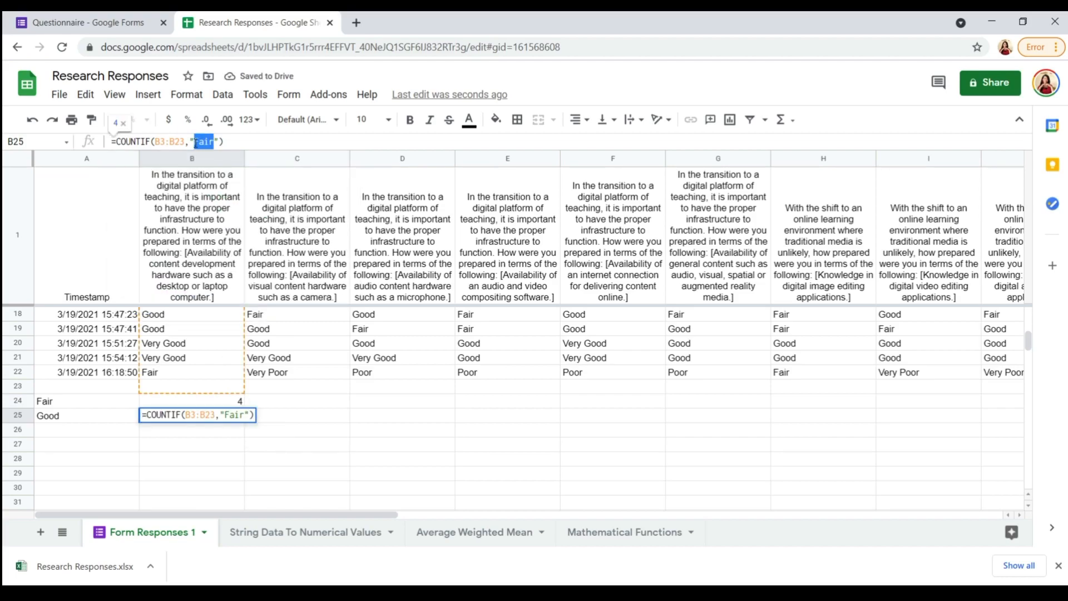
text(Good)
key(Return)
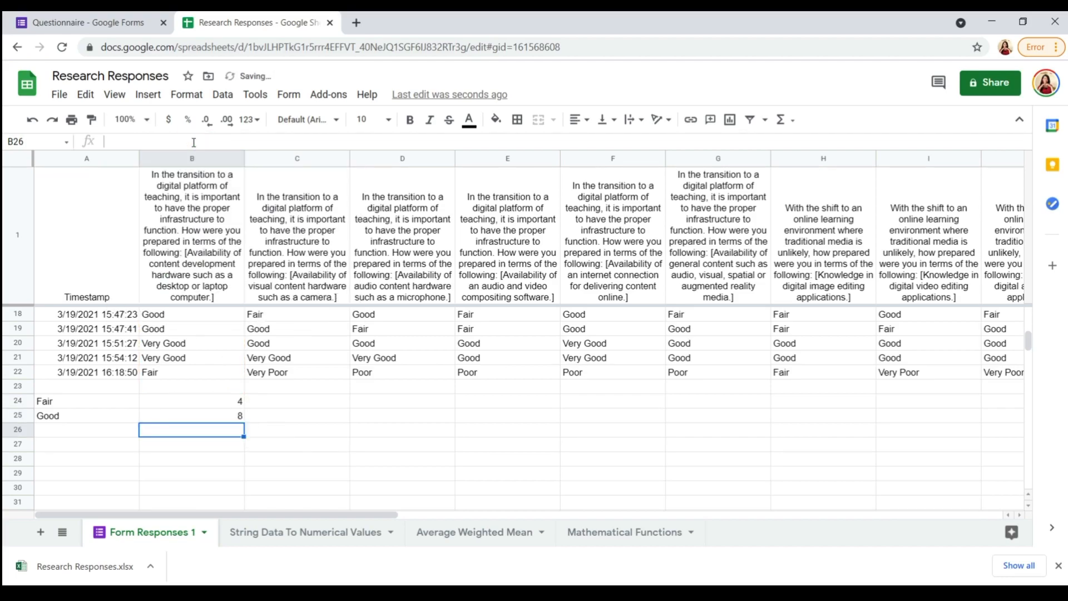
Label cell A26, below the Good row, as Very Good
click(90, 417)
click(106, 432)
text(v)
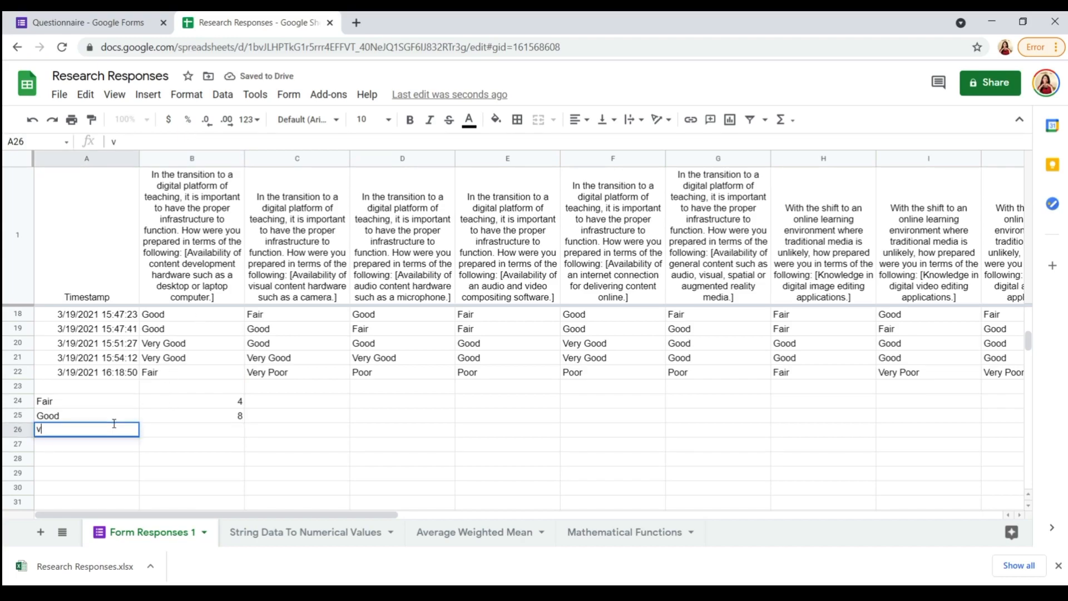
text(ery Good)
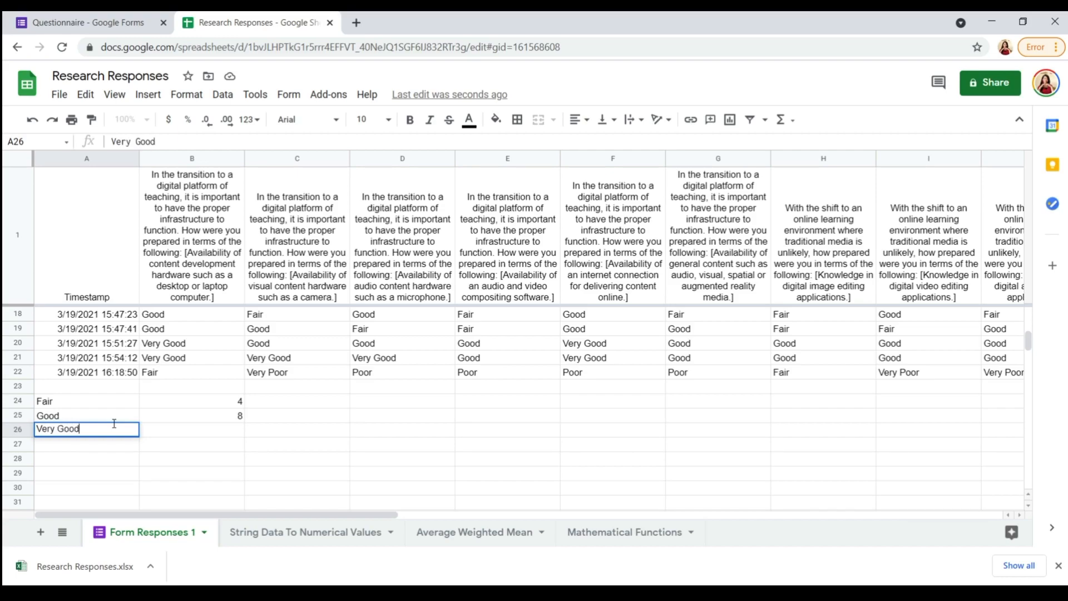
click(216, 436)
Copy the COUNTIF formula from B25 into B26 and change its criterion to "Very Good"
click(228, 418)
key(ctrl+c)
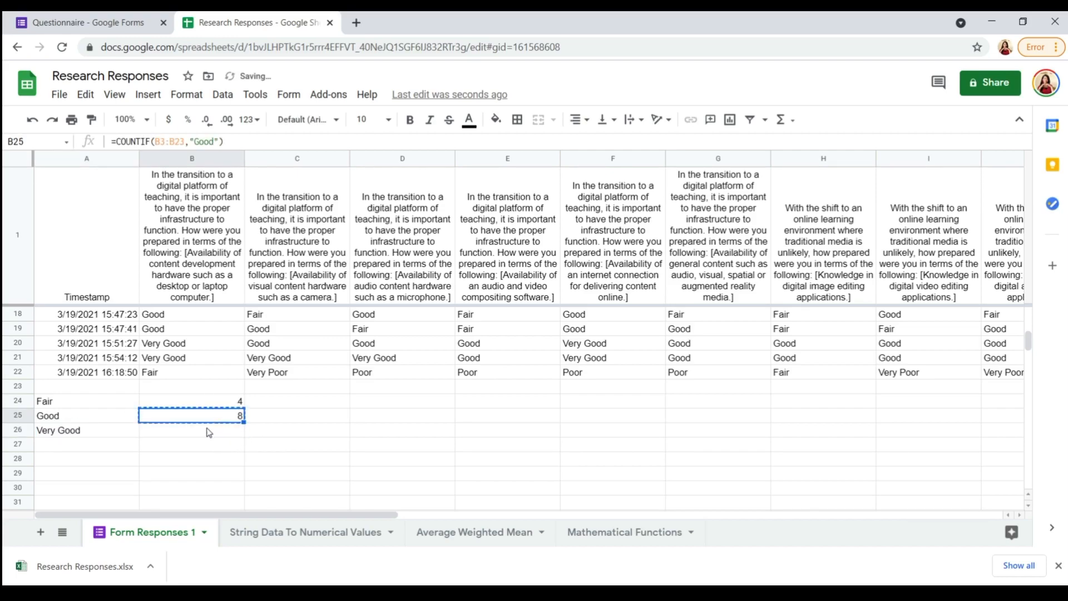
click(210, 429)
key(ctrl+v)
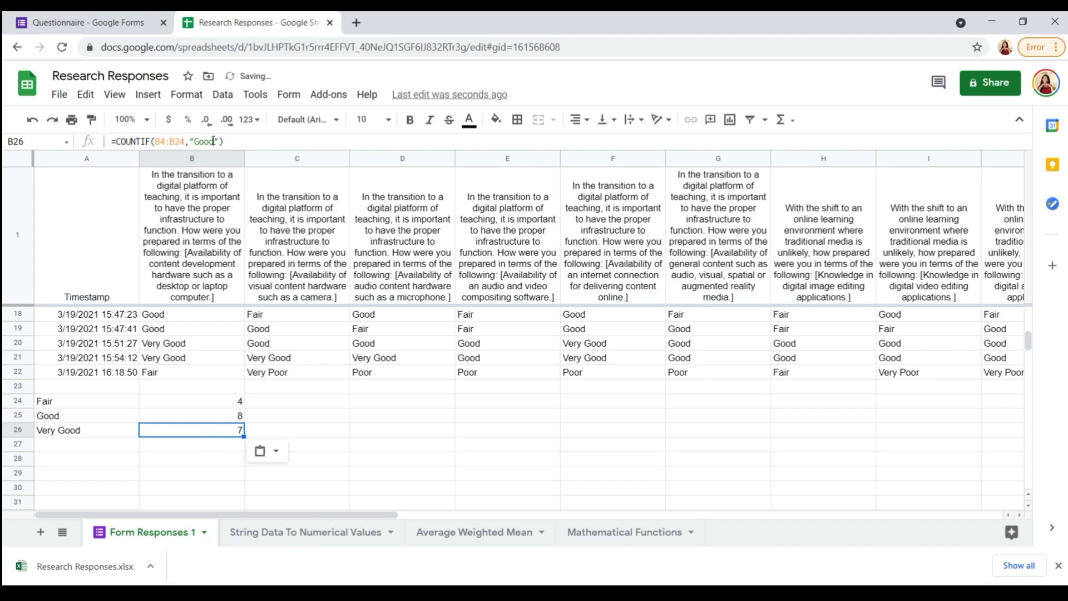
double_click(213, 141)
text(Very Good)
key(Return)
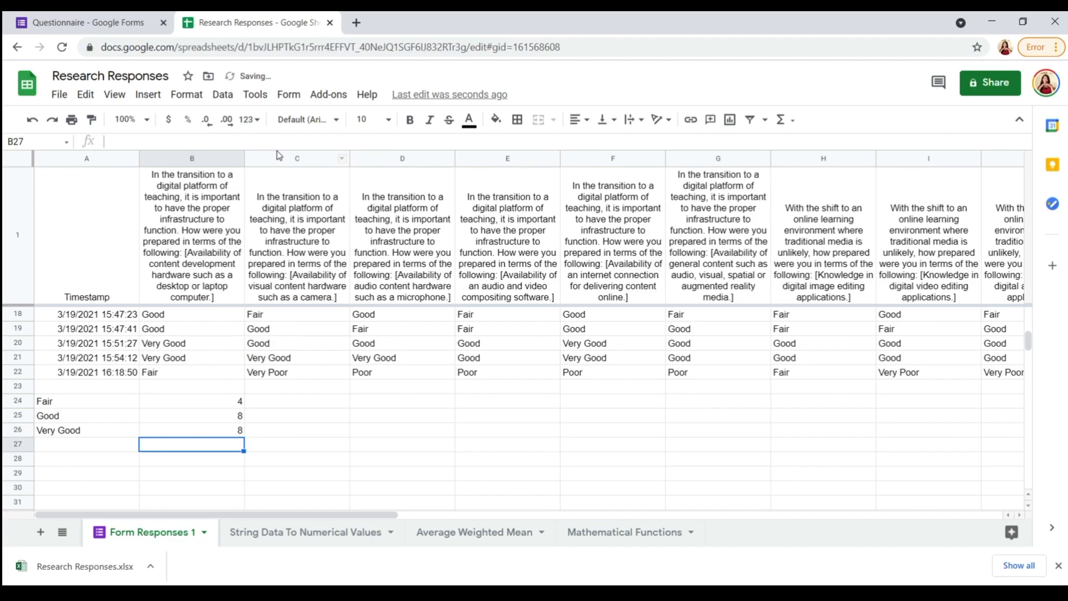
Move the tally block A24:B26 down so that it starts at A28
scroll(210, 386, up, 5)
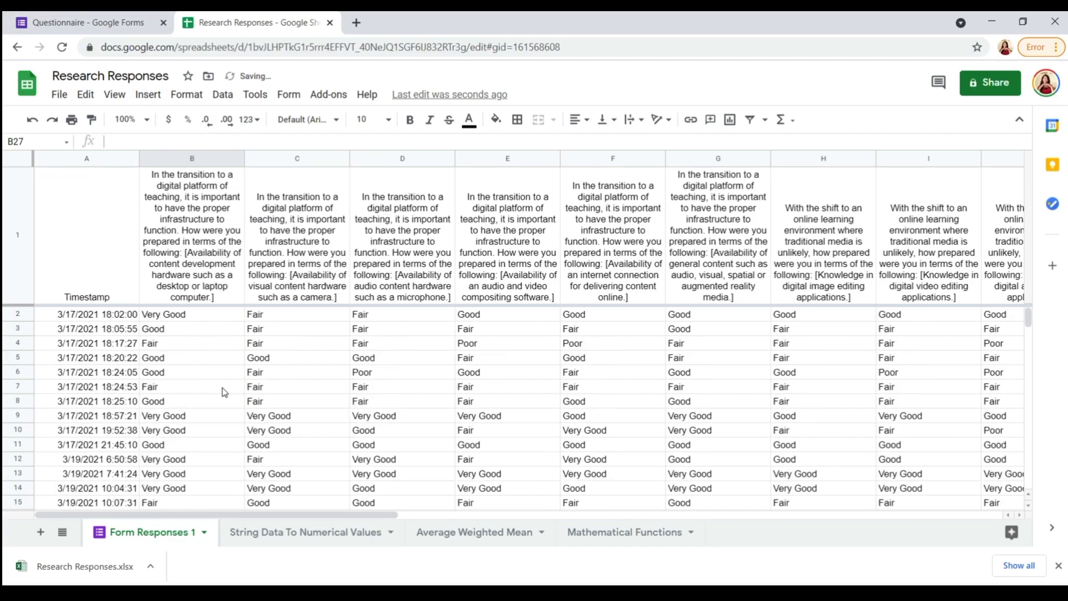
scroll(225, 387, down, 5)
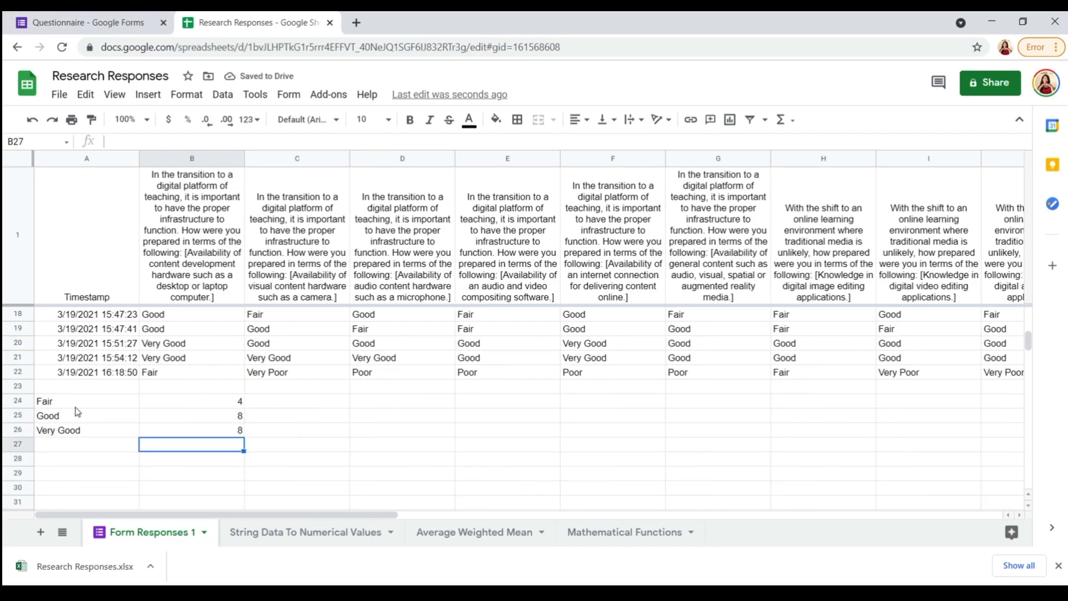
drag(57, 400, 191, 431)
key(ctrl+x)
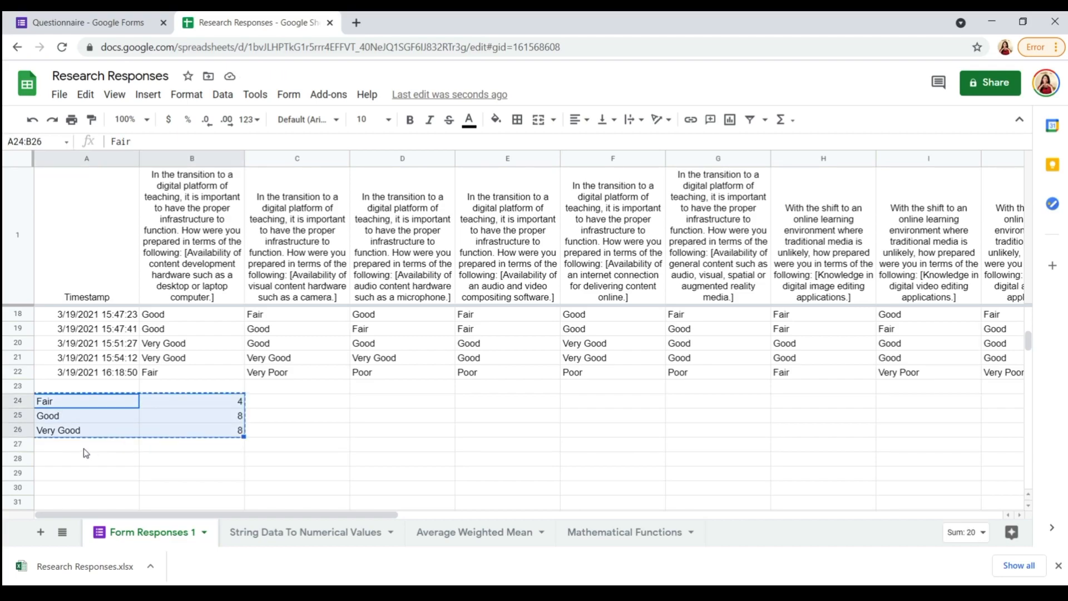
click(65, 458)
key(ctrl+v)
Label the rows above the Fair tally with Very Poor in A26 and Poor in A27
click(71, 431)
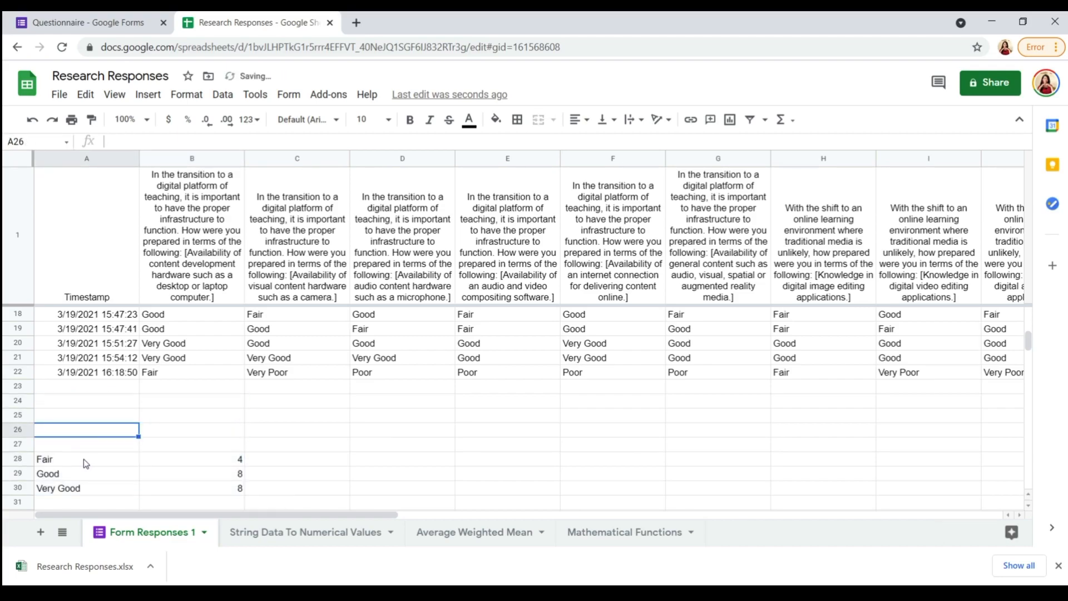
text(v)
key(BackSpace)
text(Very poor)
key(Return)
text(Po)
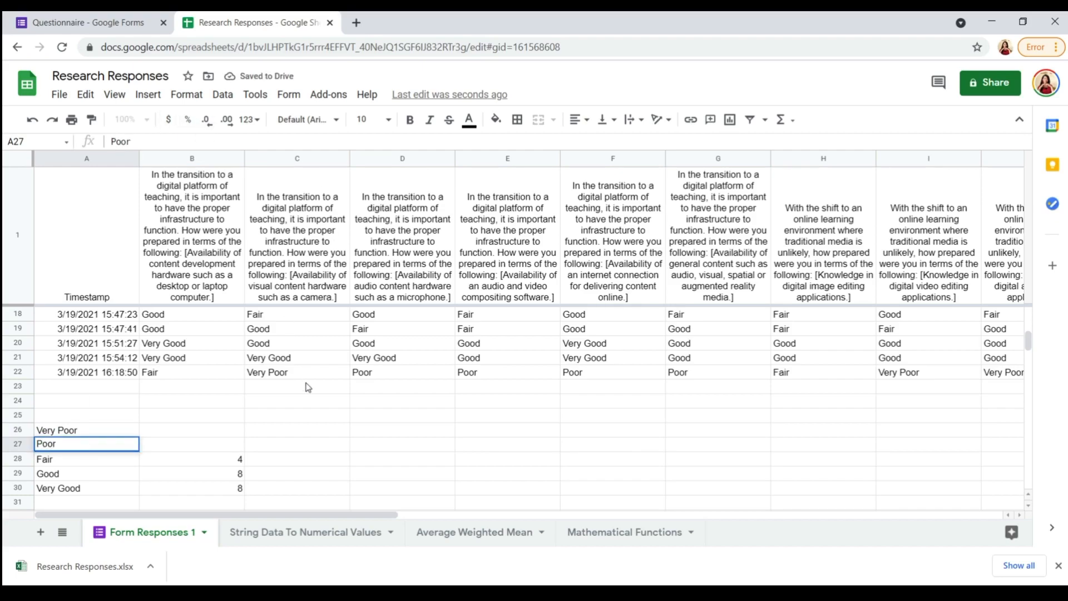
Copy the Fair COUNTIF formula from B28 into B27 and change its criterion to "Poor"
click(231, 461)
key(ctrl+c)
click(228, 439)
key(ctrl+v)
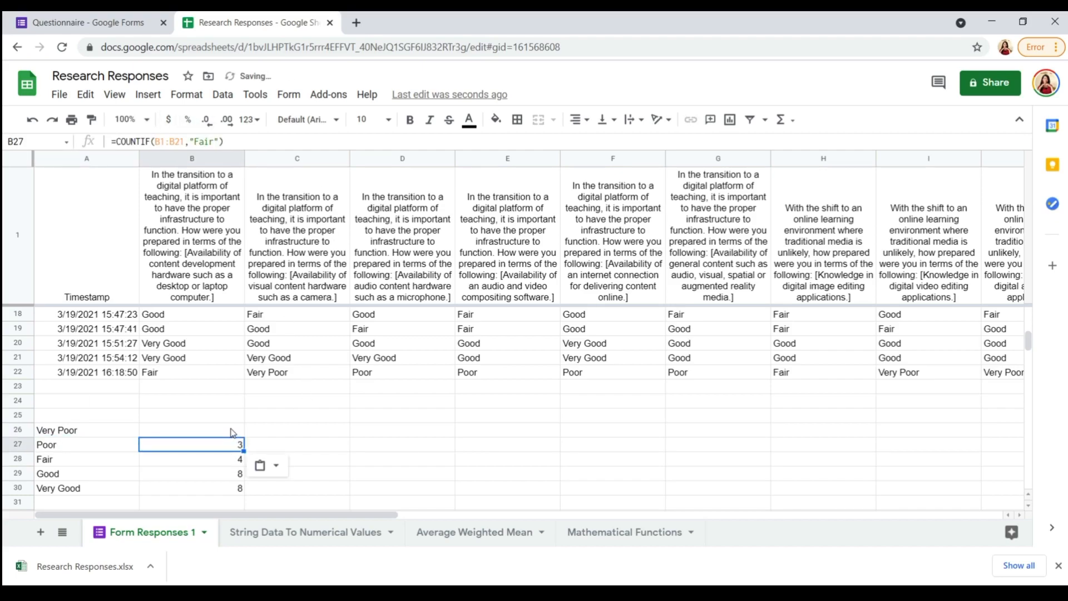
drag(214, 143, 196, 145)
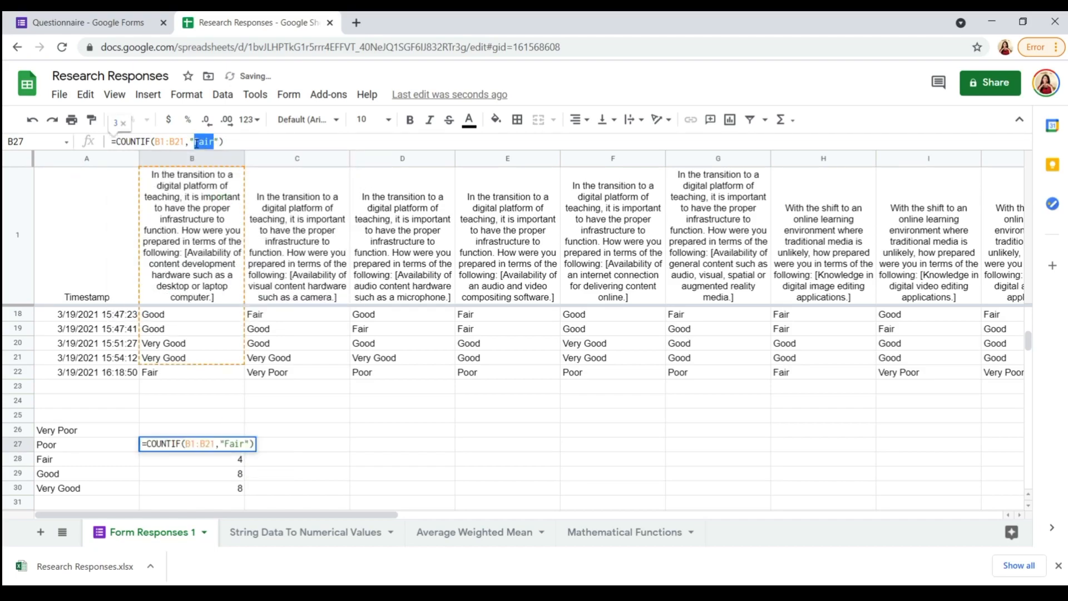
text(Poor)
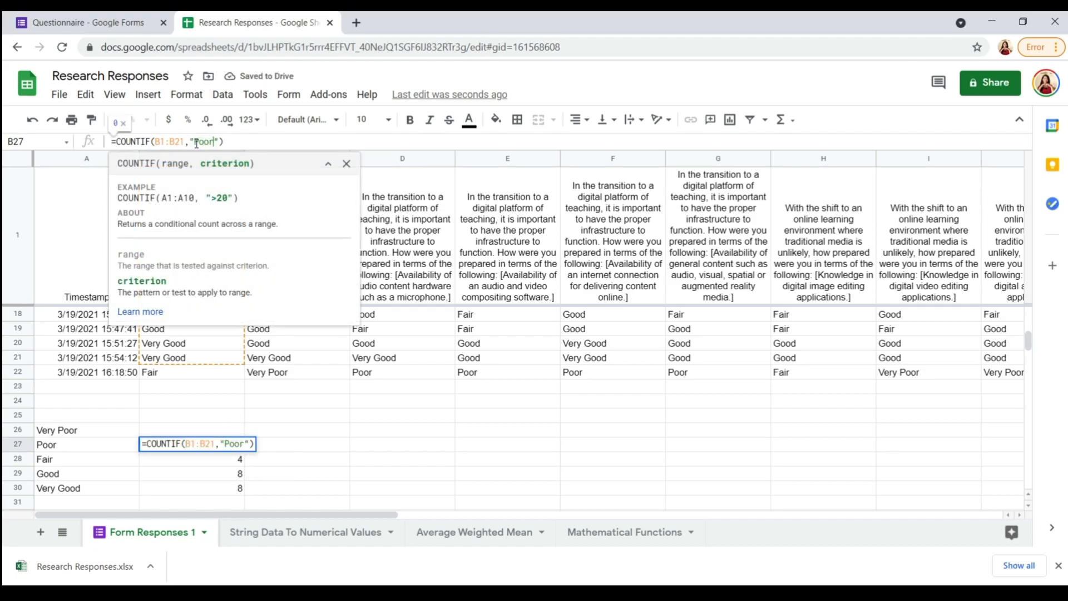
click(217, 432)
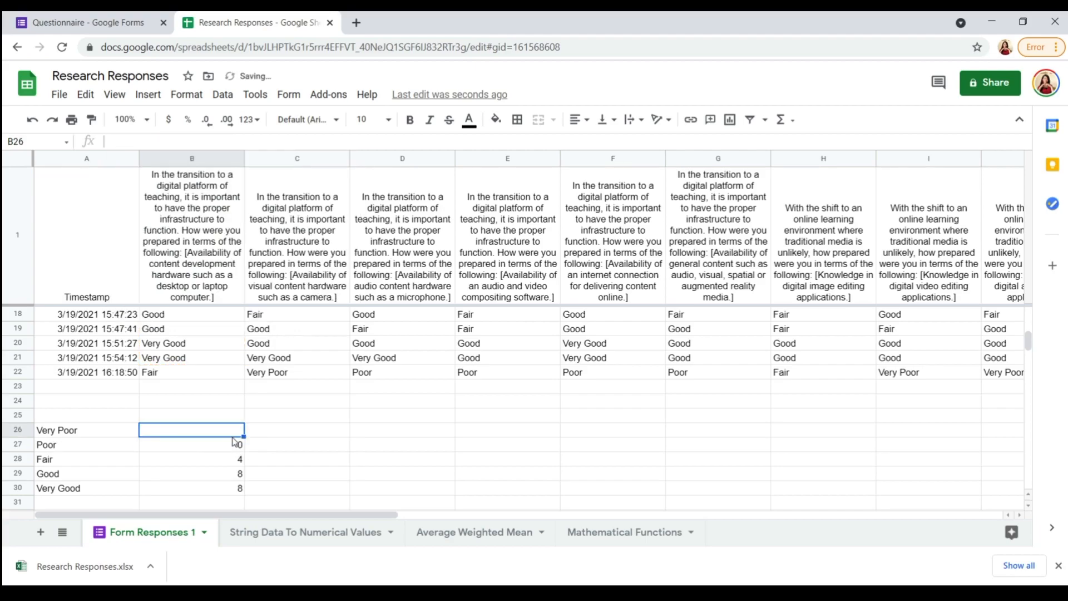
Copy the COUNTIF formula from B27 into B26 for the Very Poor row
click(236, 444)
key(ctrl+c)
click(231, 432)
key(ctrl+v)
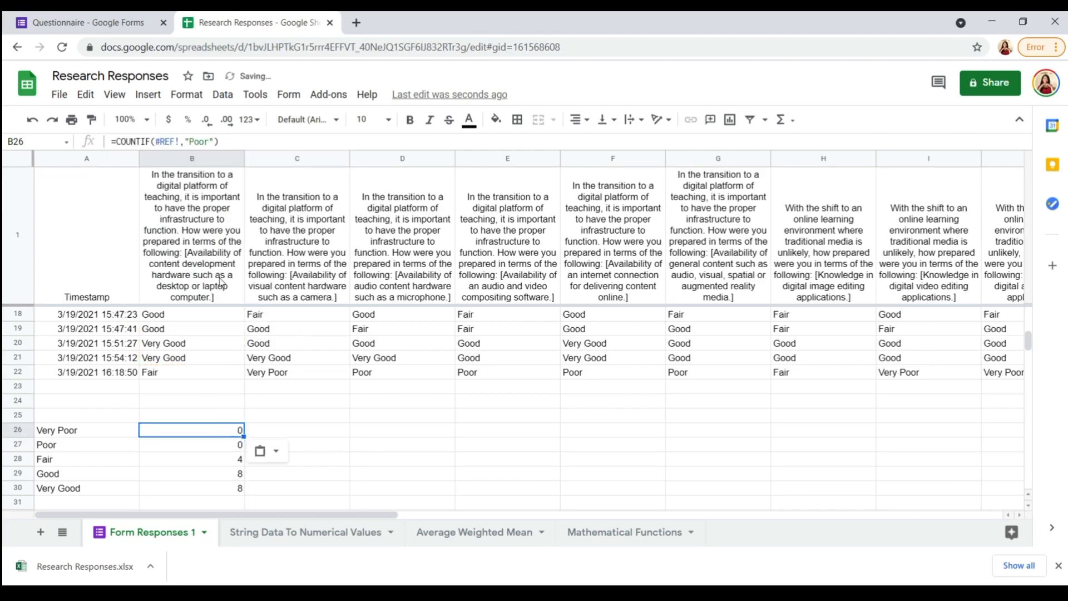
Replace the invalid range in B26's COUNTIF formula with A$2:A$22
drag(179, 141, 156, 142)
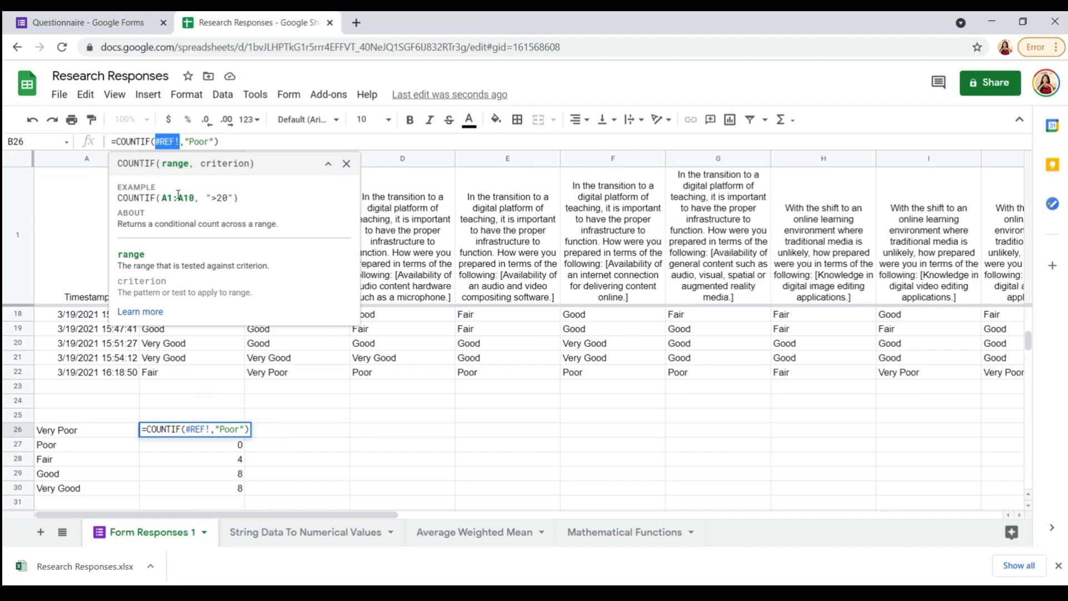
text(A)
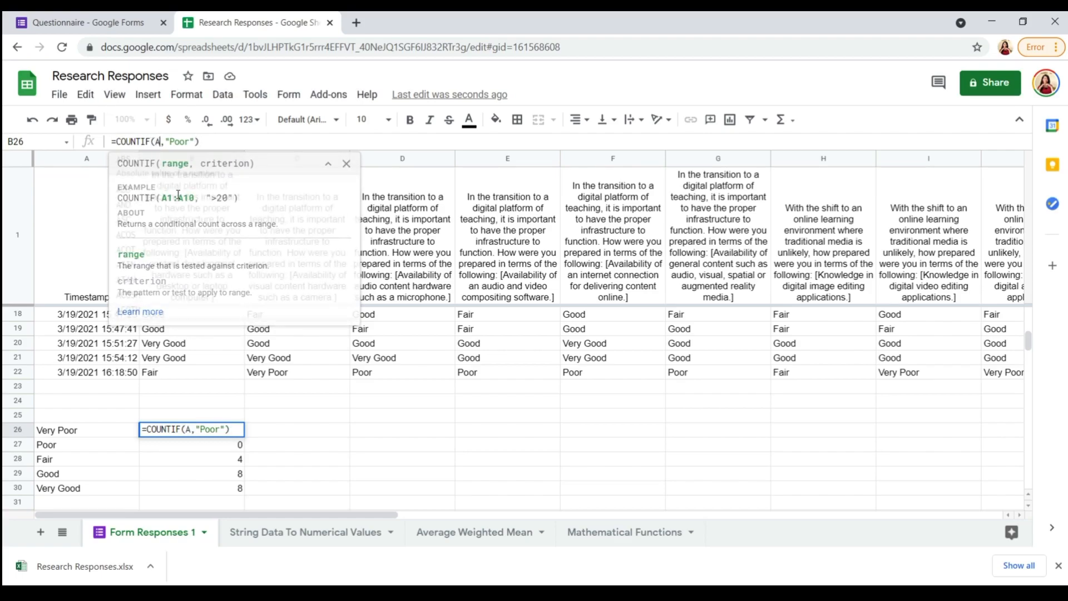
text($2)
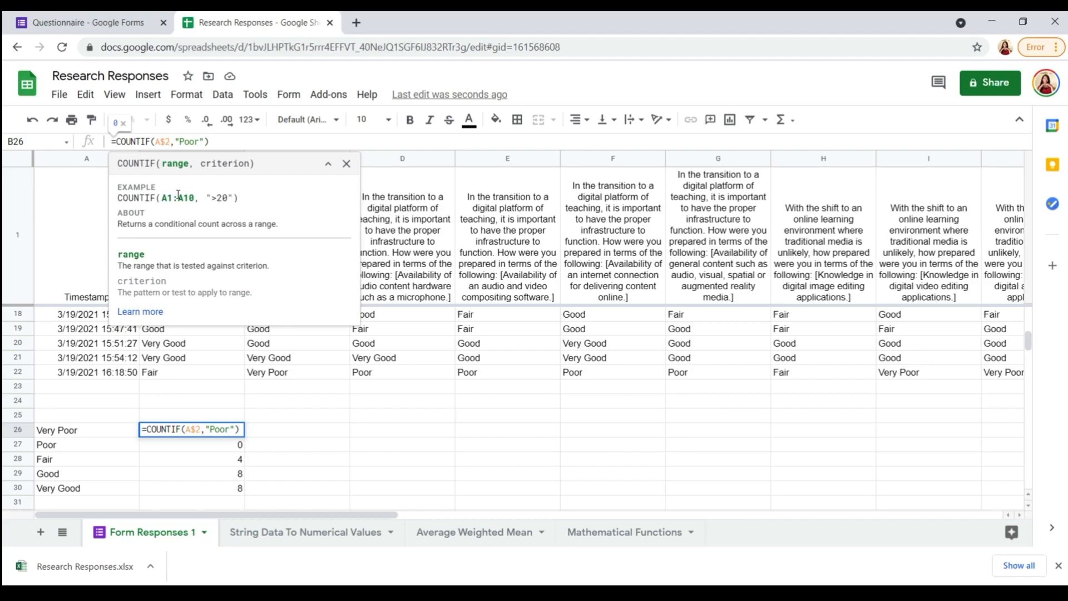
text(:)
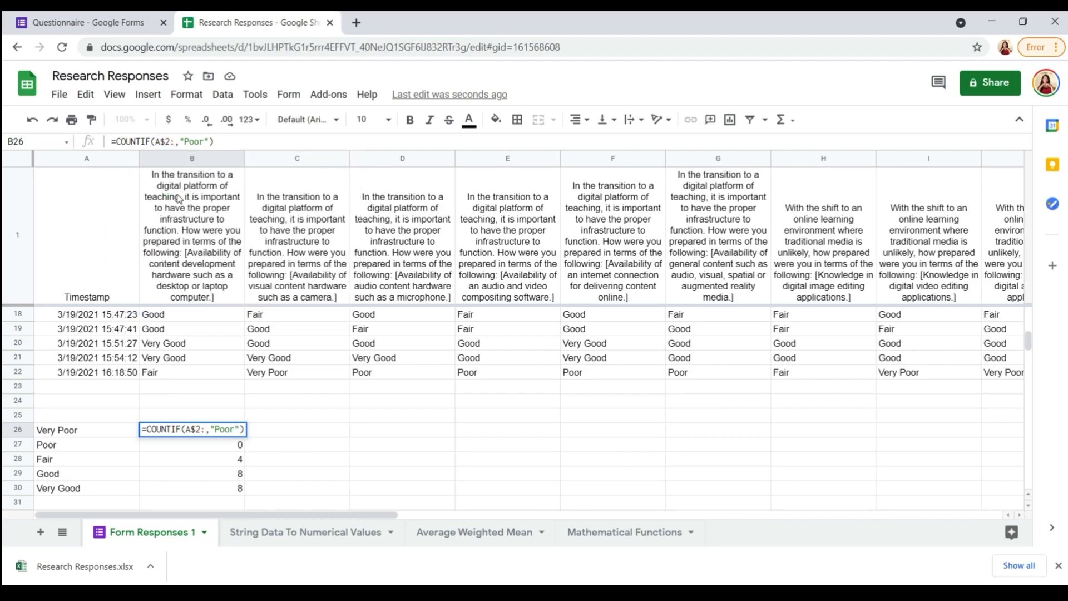
text(A)
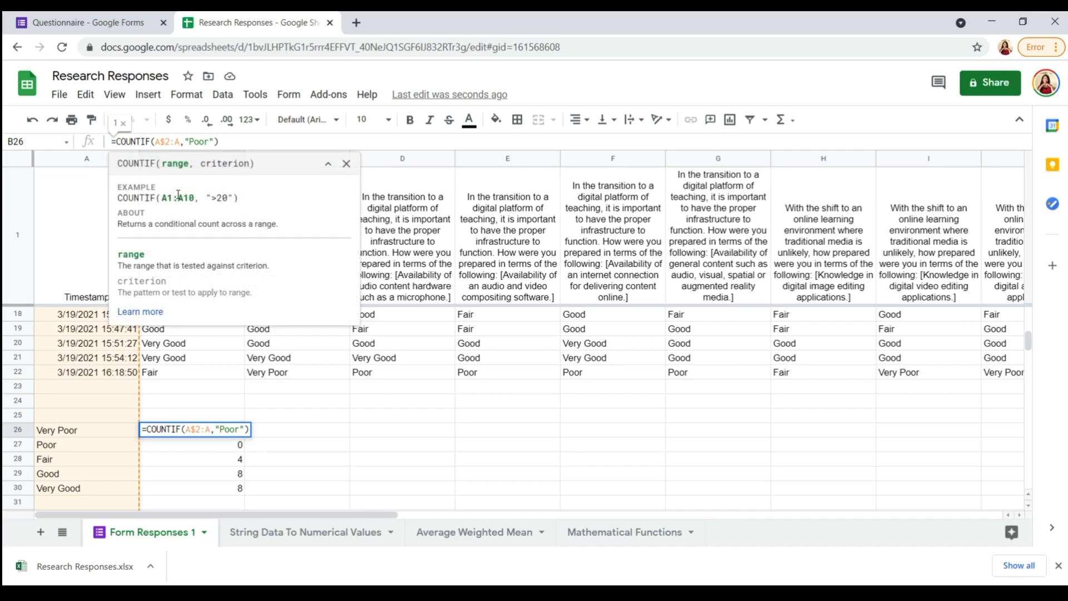
text($22)
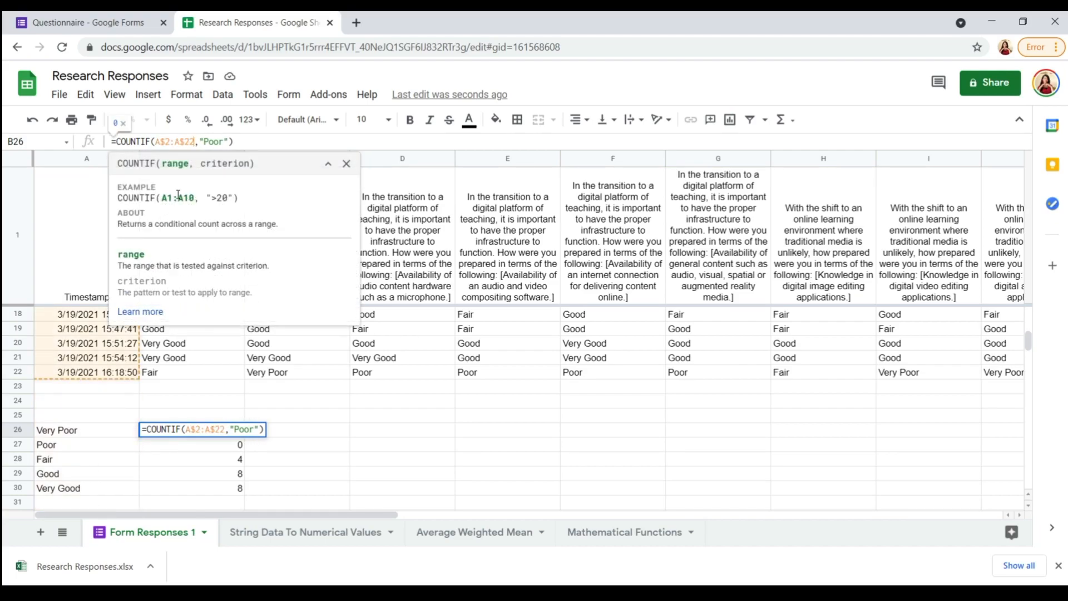
key(Return)
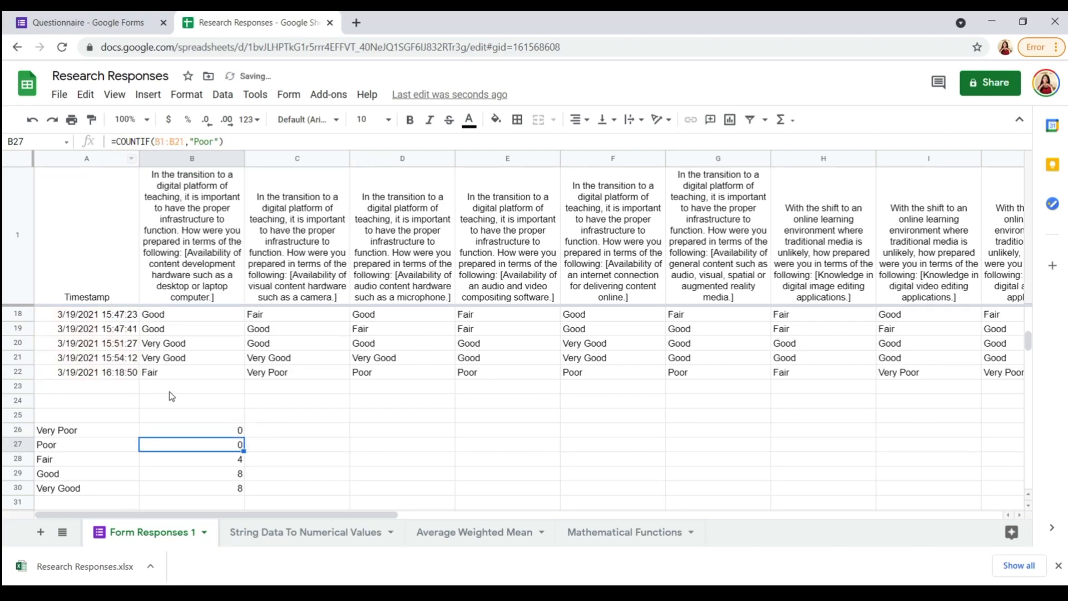
click(209, 427)
drag(243, 436, 241, 490)
key(ctrl+z)
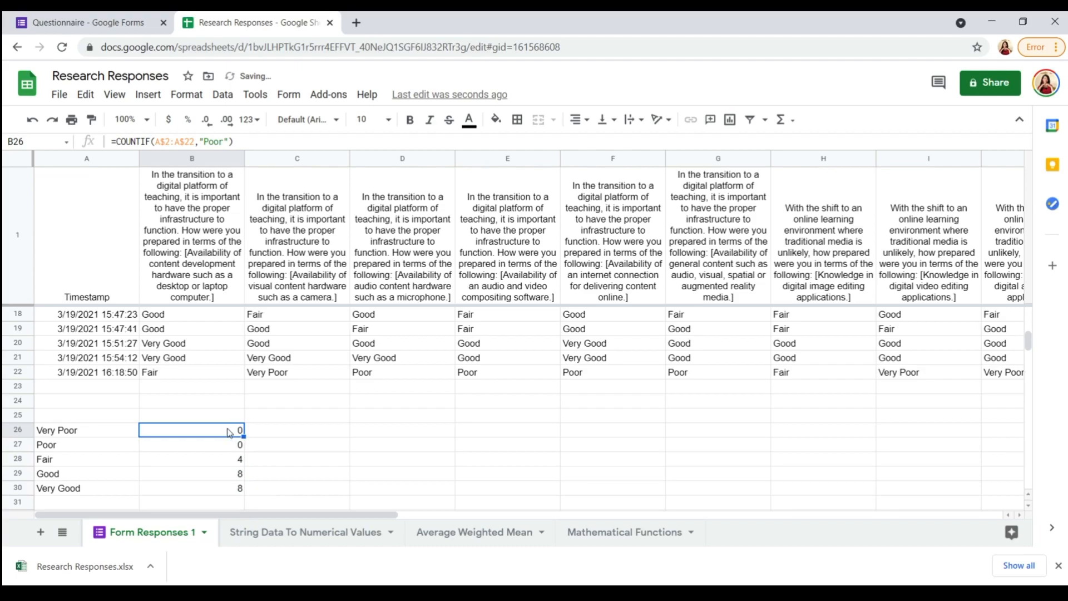
Set the range of the Poor COUNTIF formula in B27 to B$2:B$22
click(225, 450)
click(161, 142)
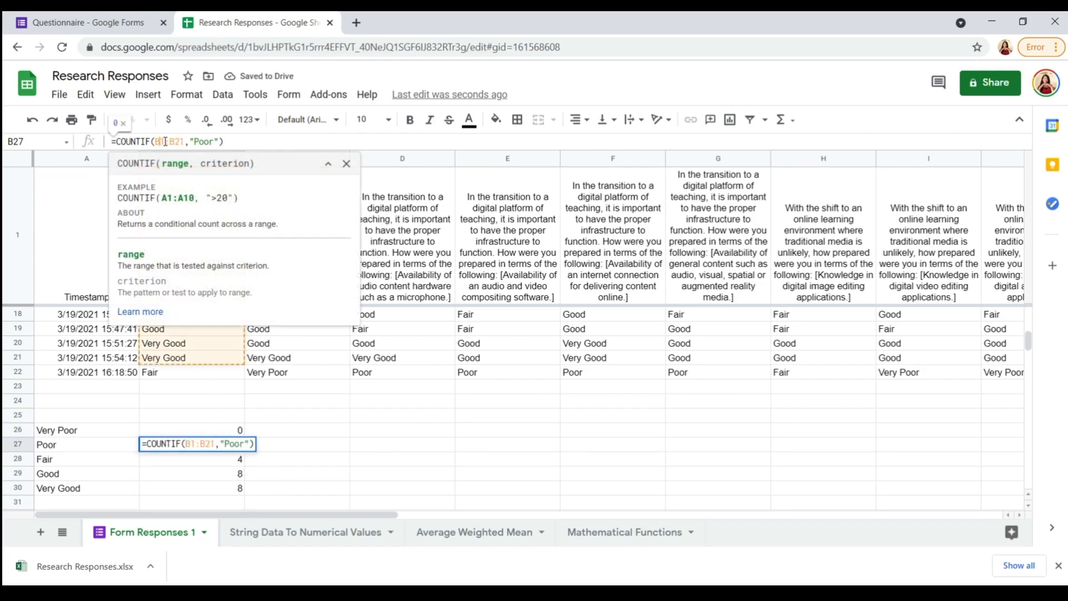
text($2)
drag(182, 143, 186, 142)
text($0)
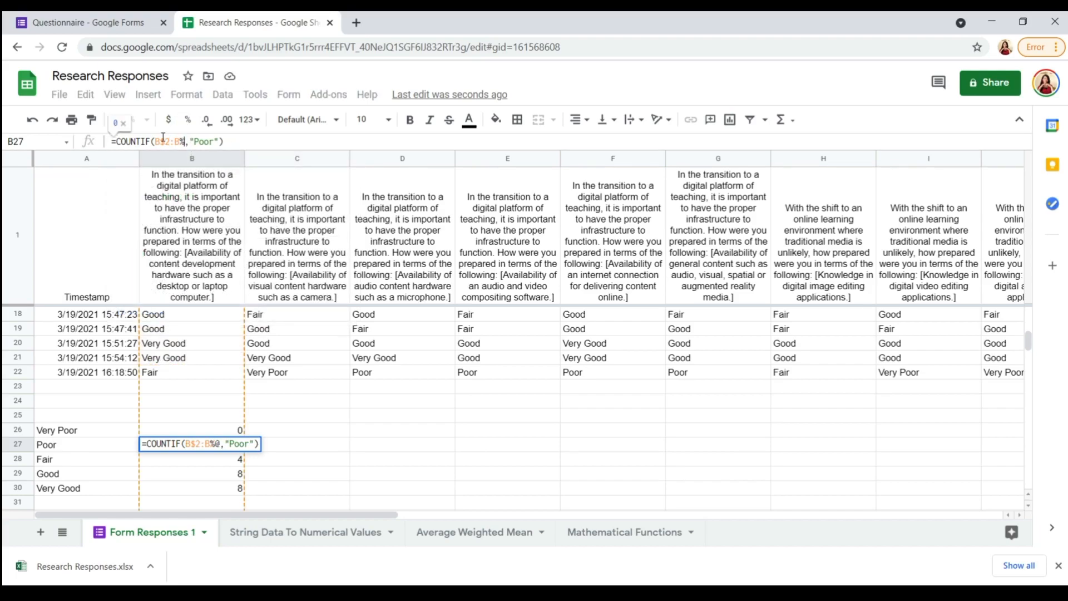
key(BackSpace)
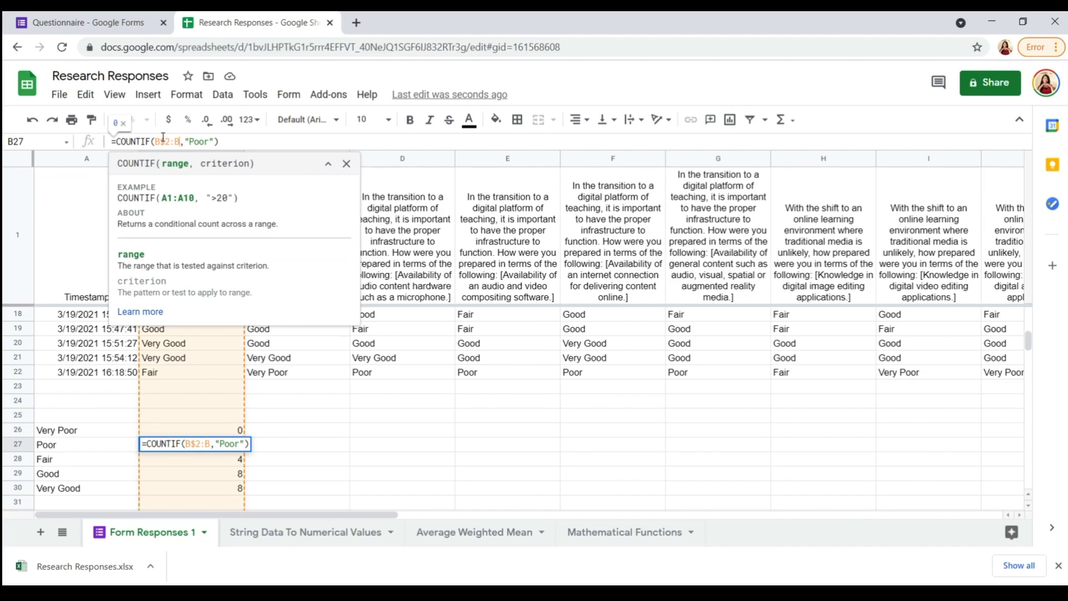
text($22)
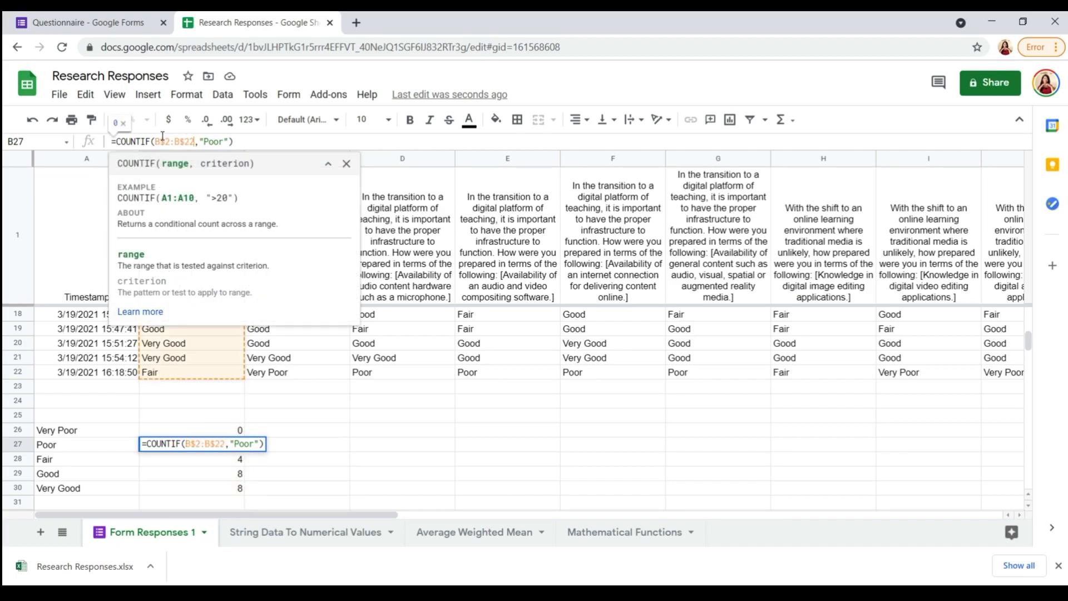
key(Return)
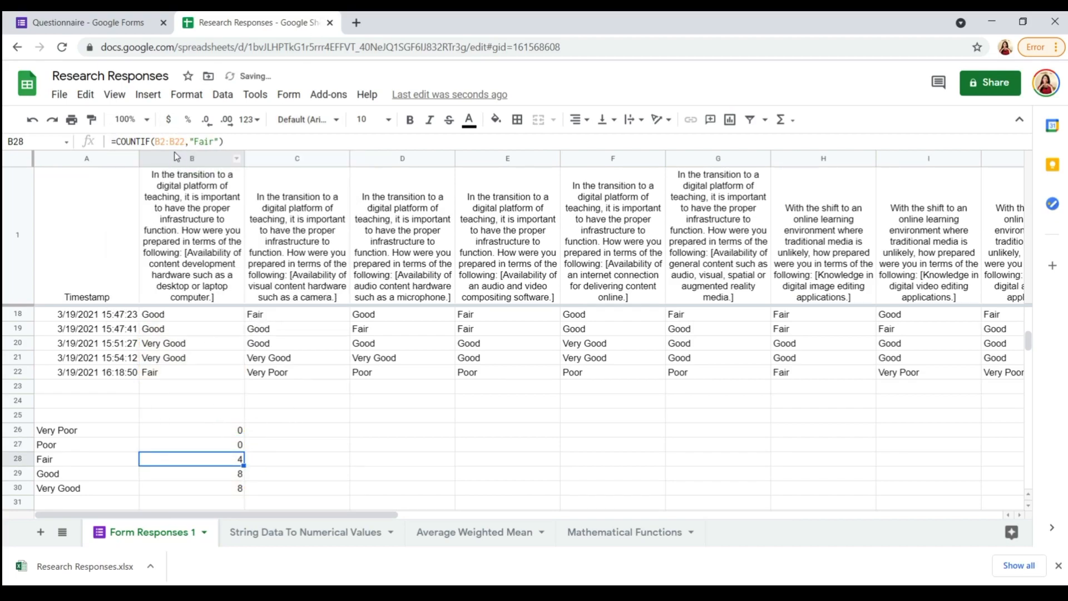
Lock the row references of the Fair COUNTIF formula in B28 so its range reads B$2:B$22
click(163, 141)
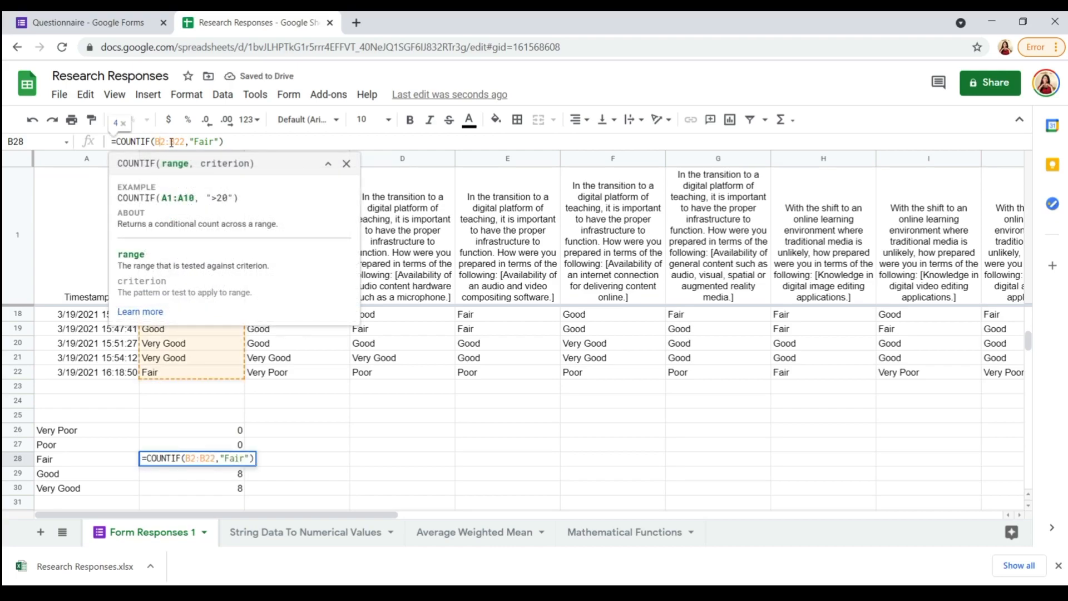
text($)
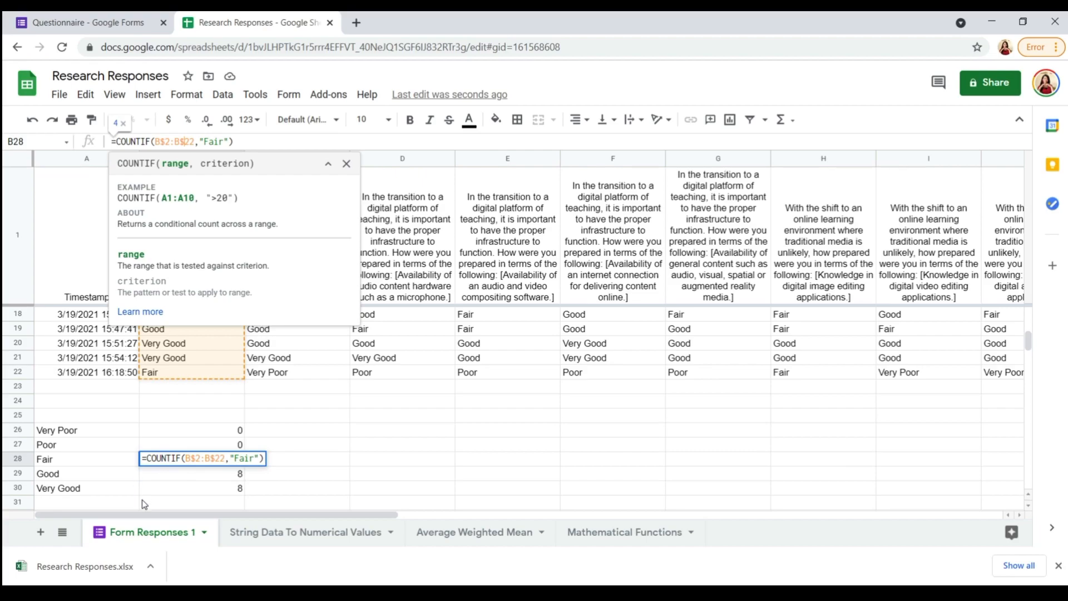
click(177, 476)
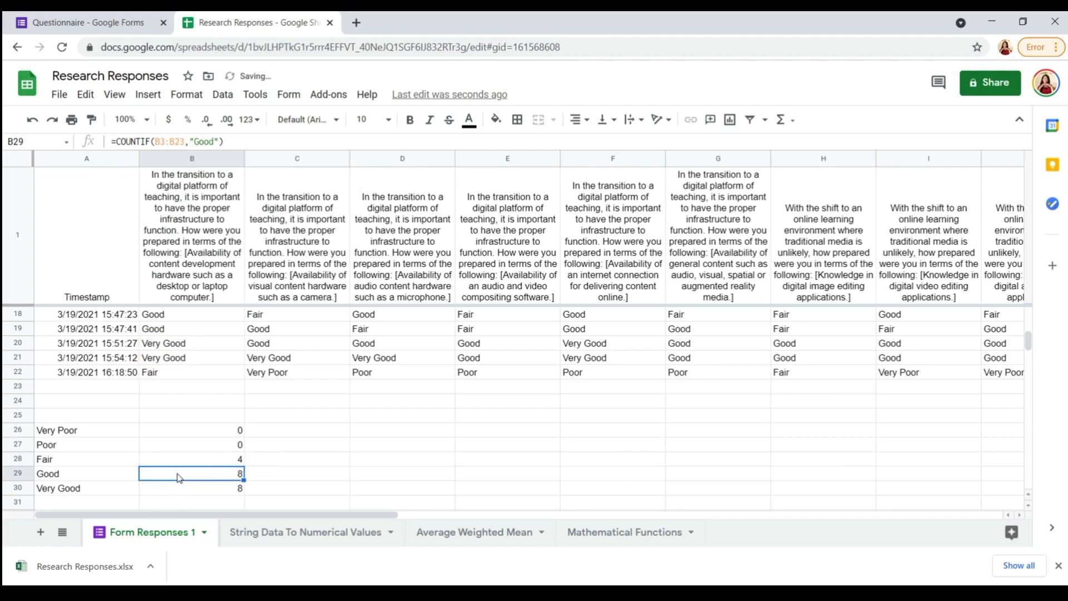
Set the range of the Good COUNTIF formula in B29 to B$2:B$22
click(161, 141)
text($2)
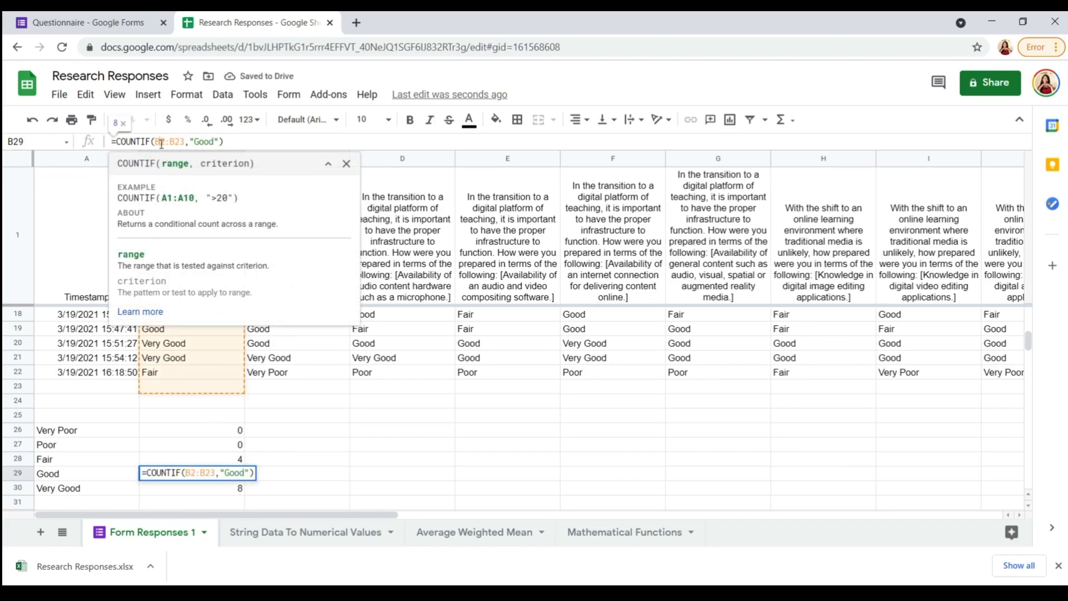
text(2)
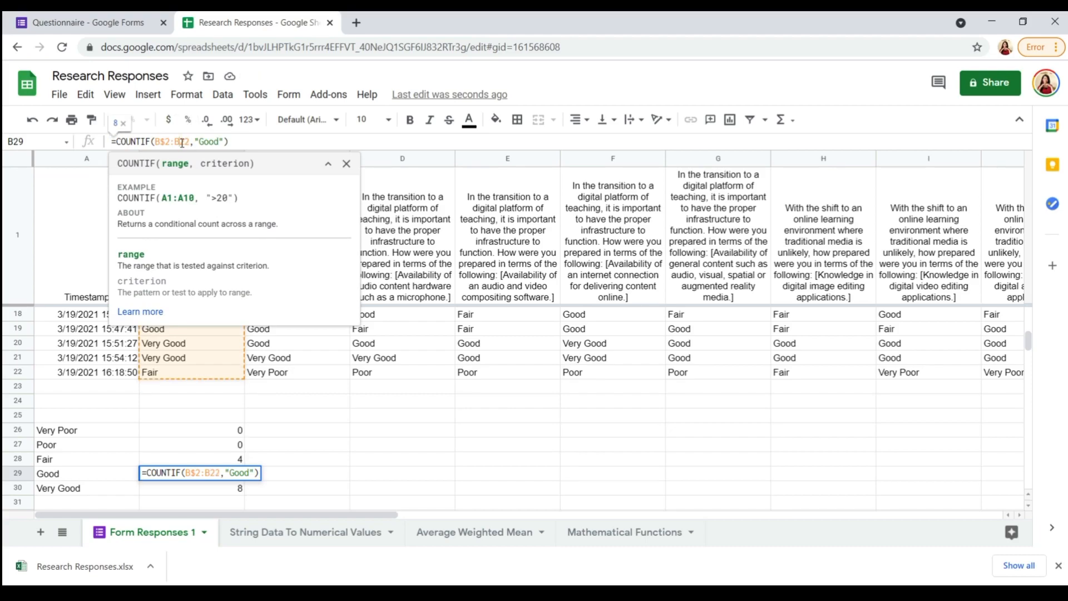
text($)
Set the range of the Very Good COUNTIF formula in B30 to B$2:B$22
click(191, 493)
click(162, 142)
text($)
drag(185, 141, 191, 141)
text(2:B)
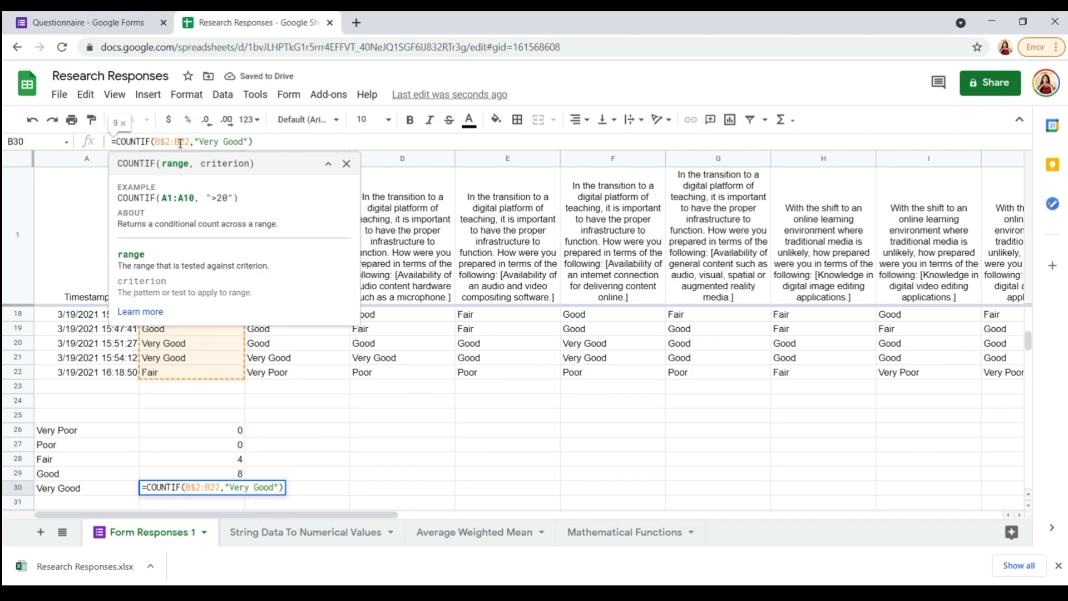
text($)
click(229, 461)
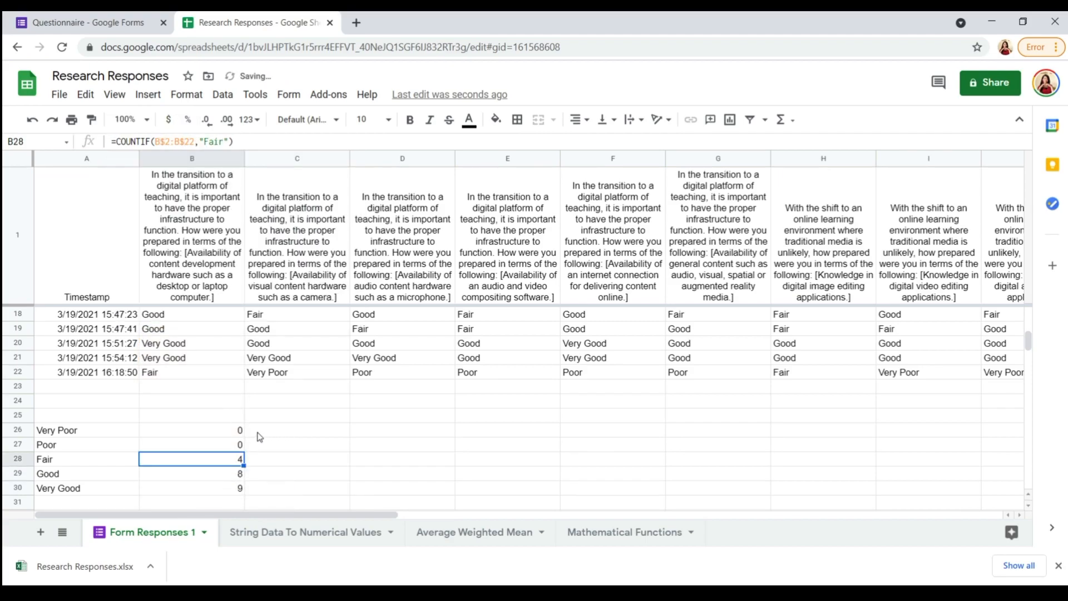
Fill the five COUNTIF formulas in B26:B30 across the remaining question columns through column S
click(228, 433)
shift+click(242, 492)
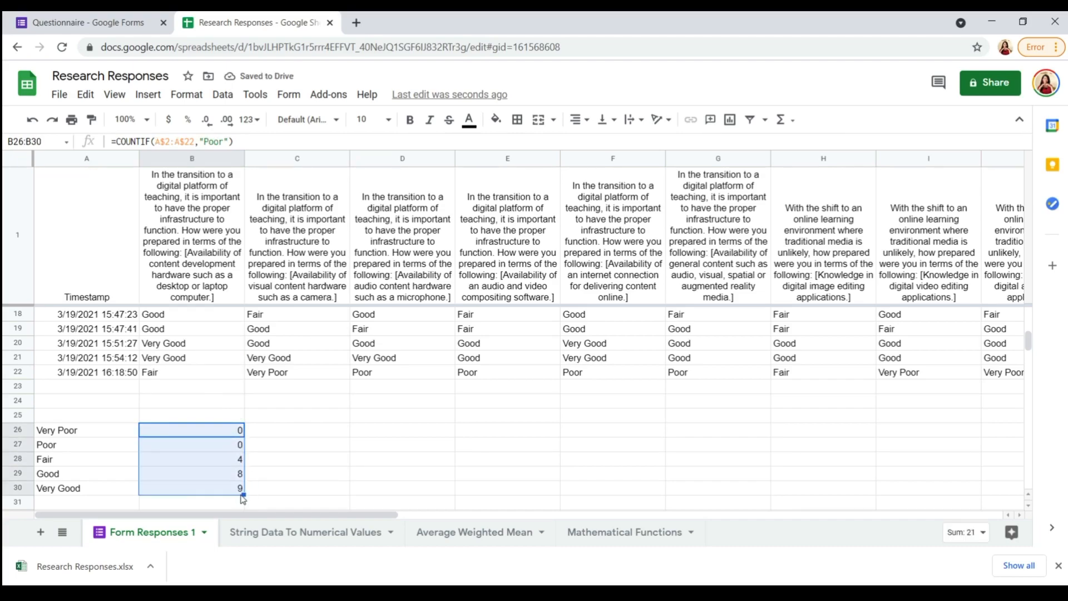
drag(245, 494, 439, 478)
drag(684, 516, 111, 513)
Check the filled rating tallies in rows 26 to 30 against the responses above them
scroll(307, 378, up, 3)
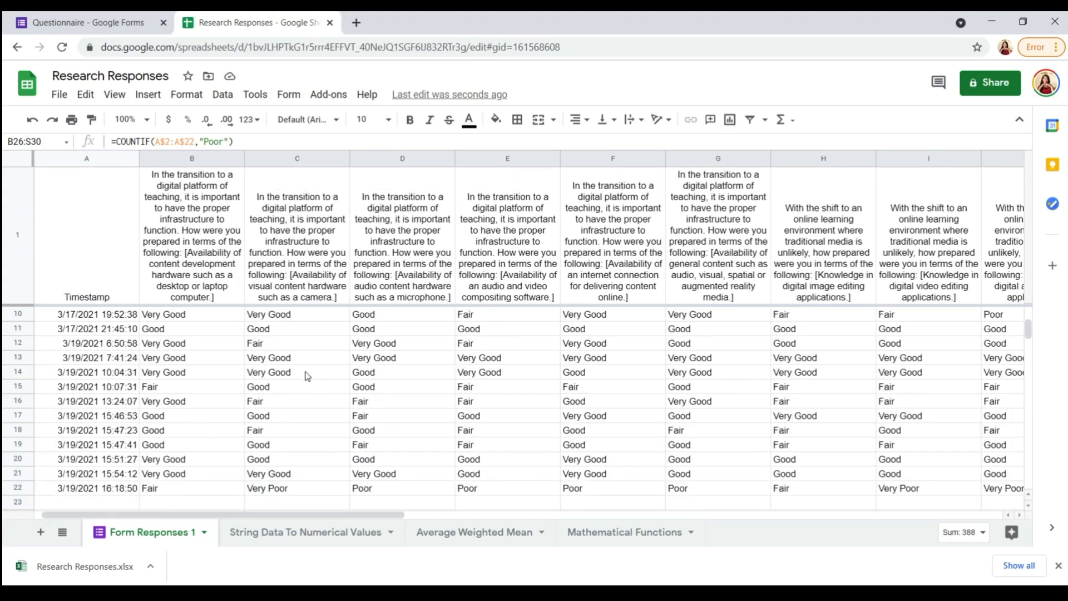
click(308, 377)
click(315, 361)
click(316, 372)
scroll(315, 373, down, 3)
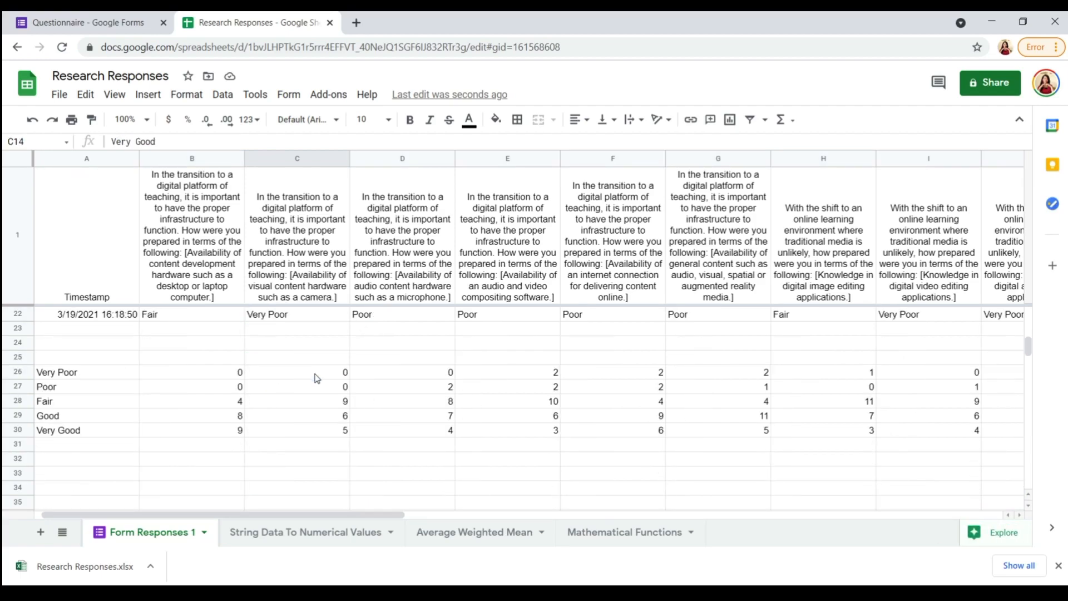
click(316, 405)
click(313, 419)
click(315, 432)
click(410, 435)
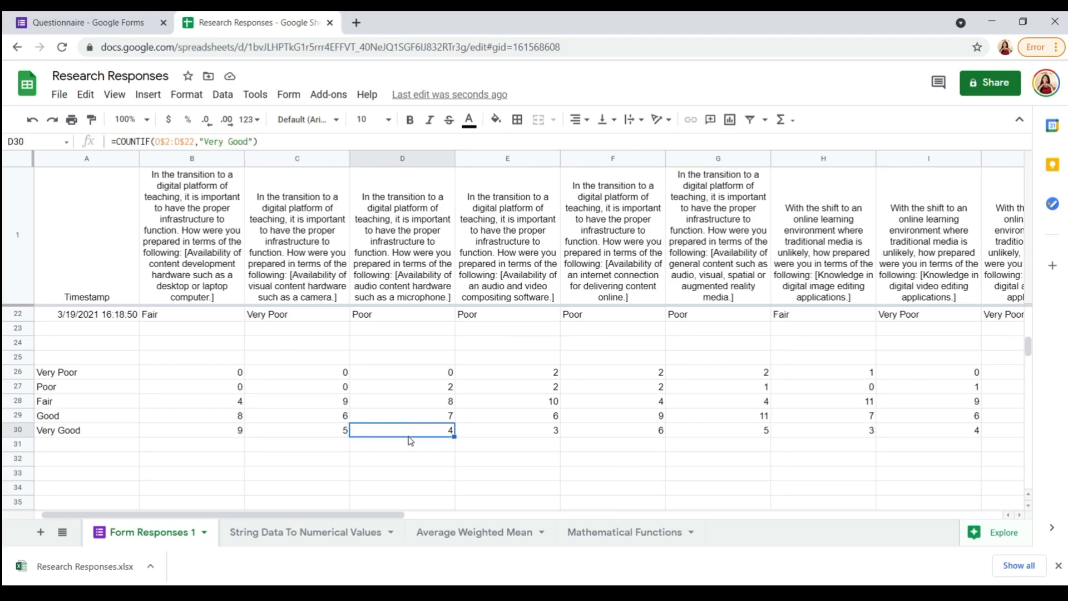
click(484, 447)
drag(393, 514, 210, 494)
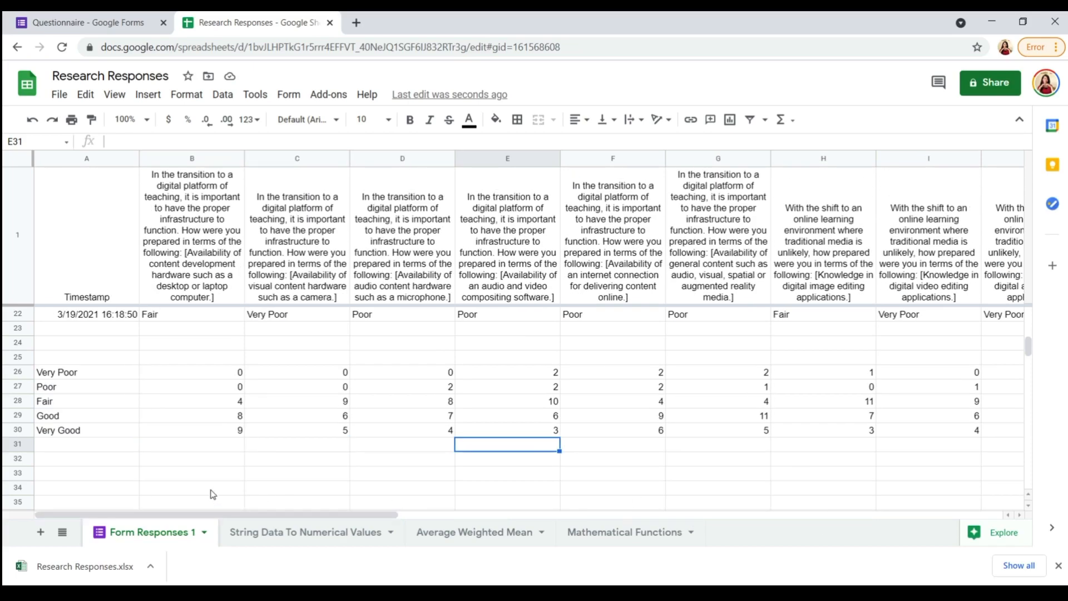
Create a pivot table on a new sheet from the response data in A1:S22 of Form Responses 1
scroll(209, 456, up, 1)
drag(116, 370, 828, 234)
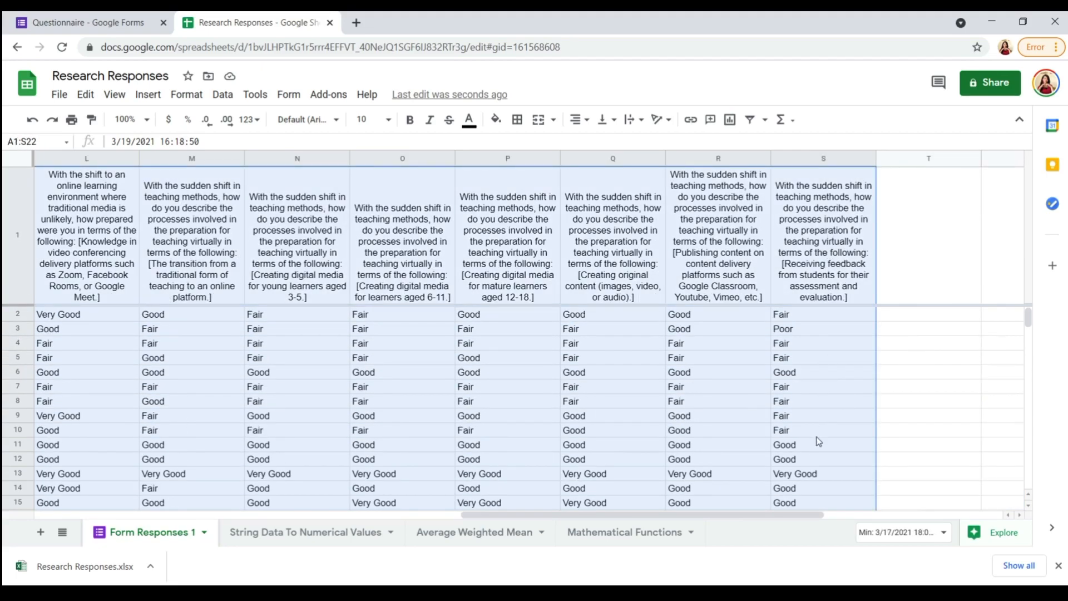
drag(758, 515, 300, 518)
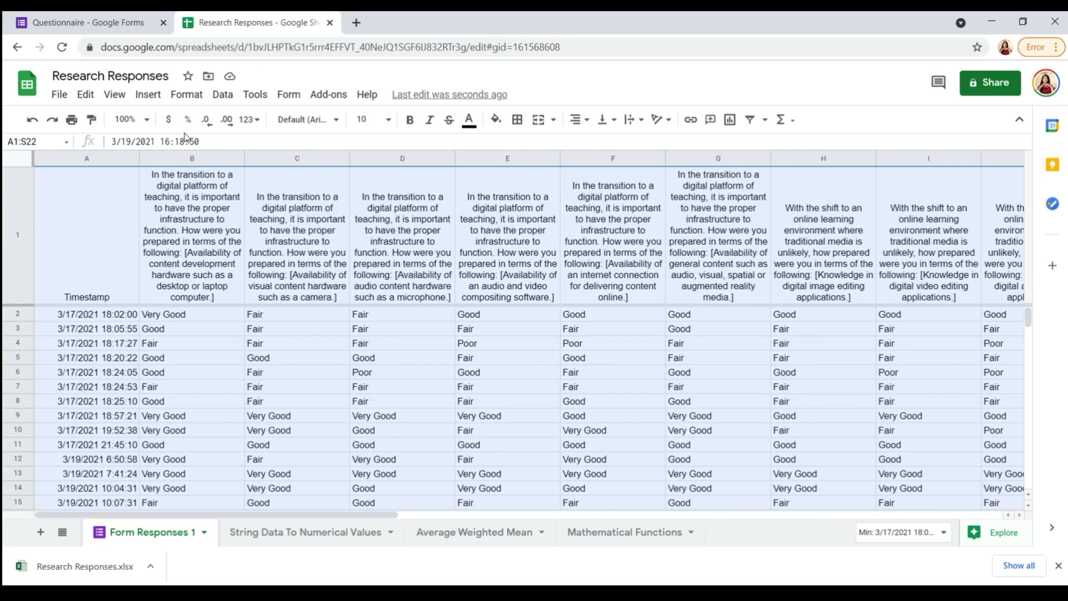
click(222, 96)
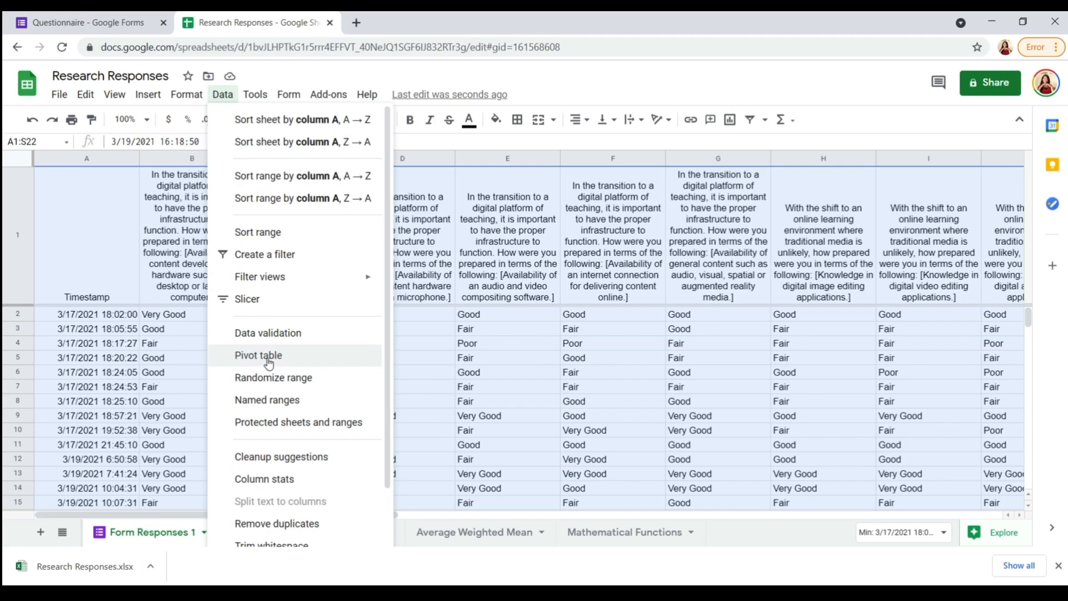
click(269, 364)
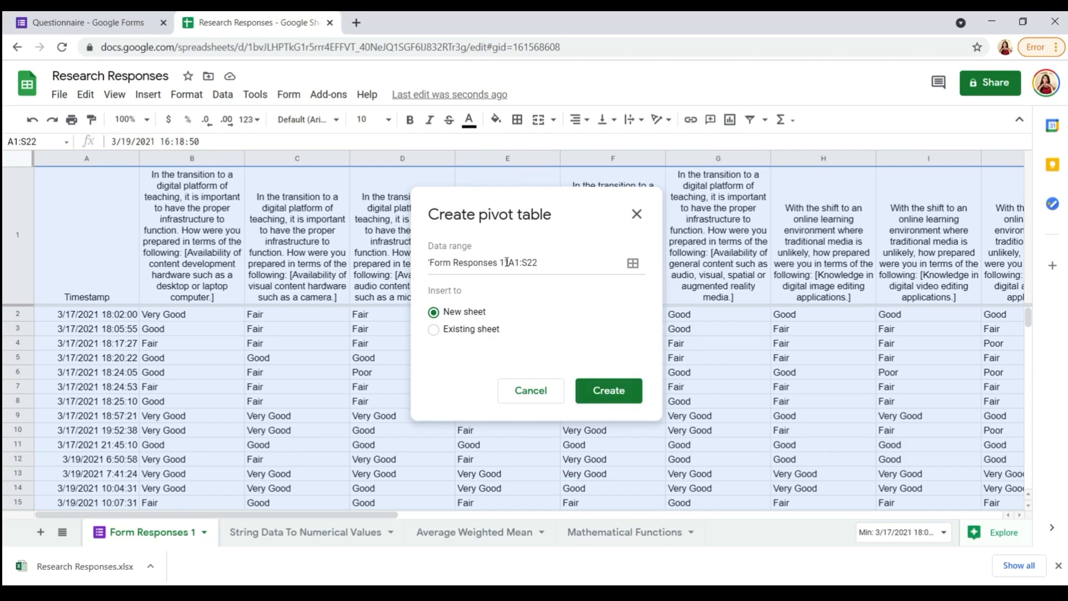
click(609, 392)
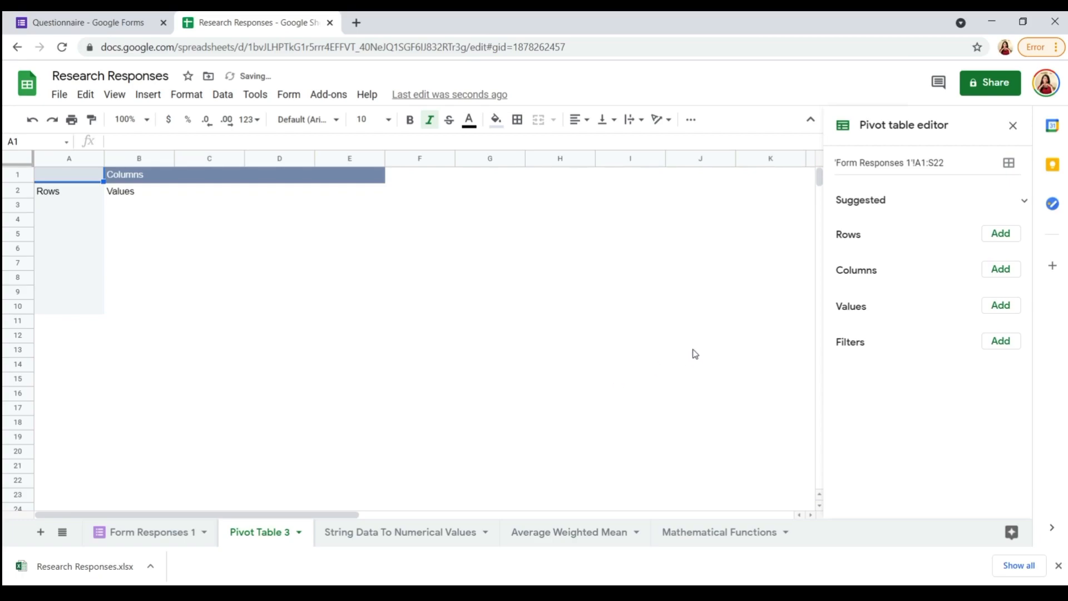
Add the content development hardware question as both the row field and the COUNTA value field of the pivot table
click(89, 204)
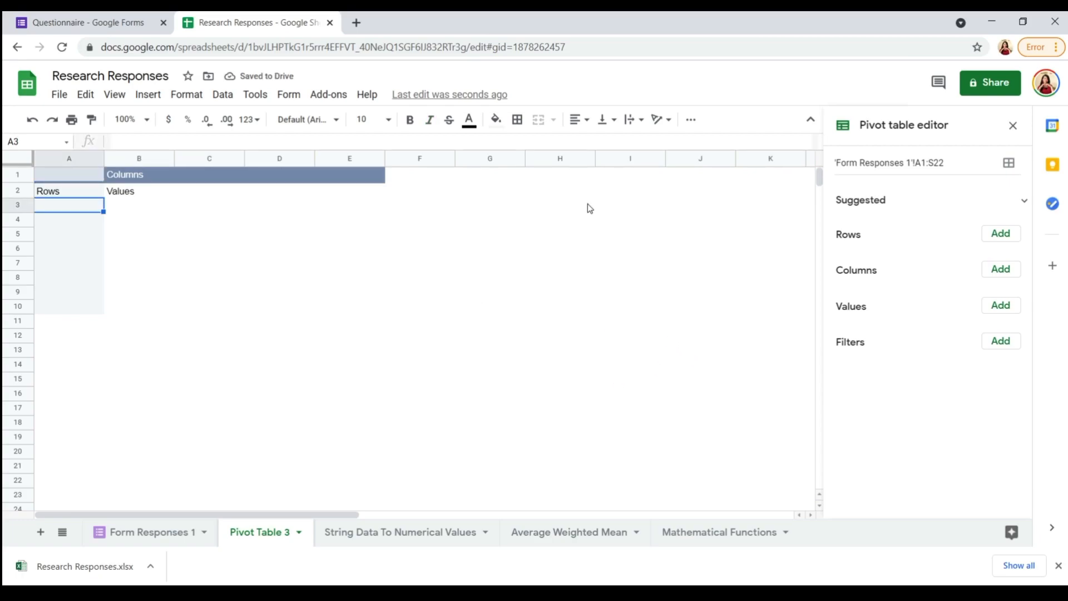
click(1001, 233)
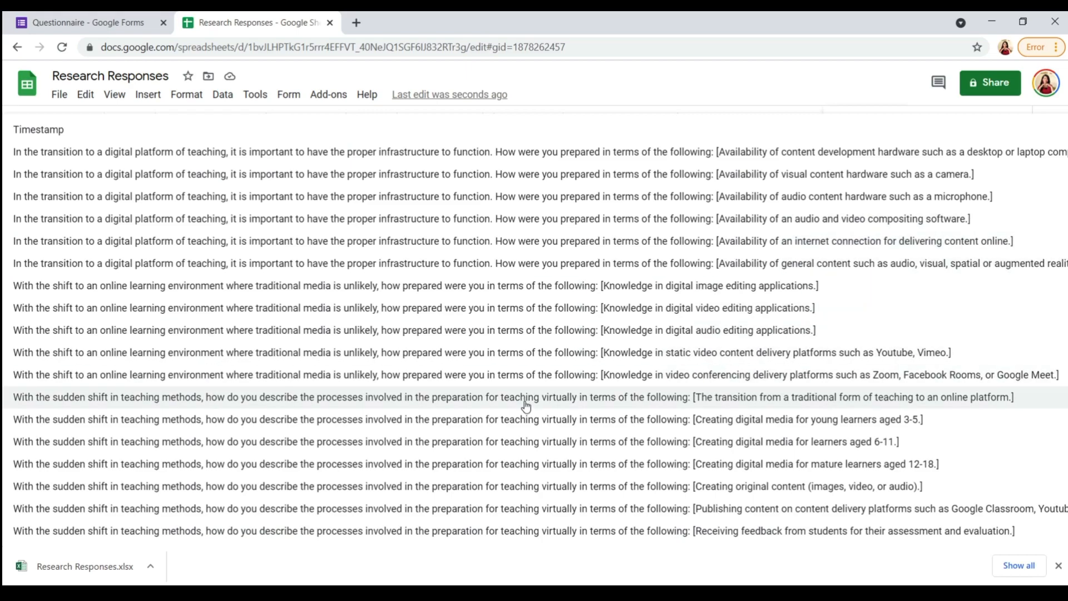
click(468, 153)
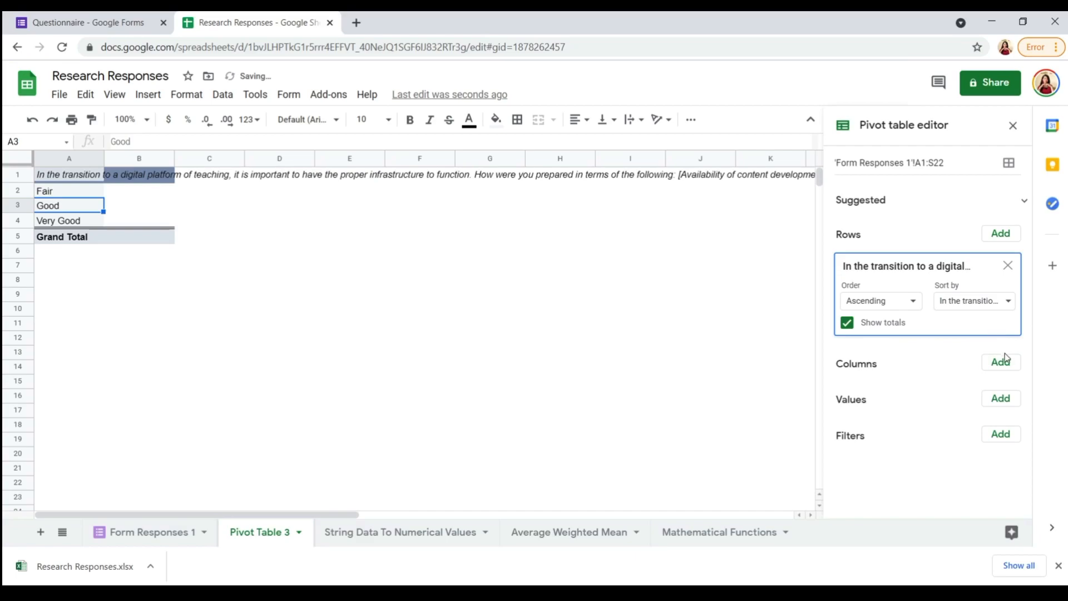
click(1001, 399)
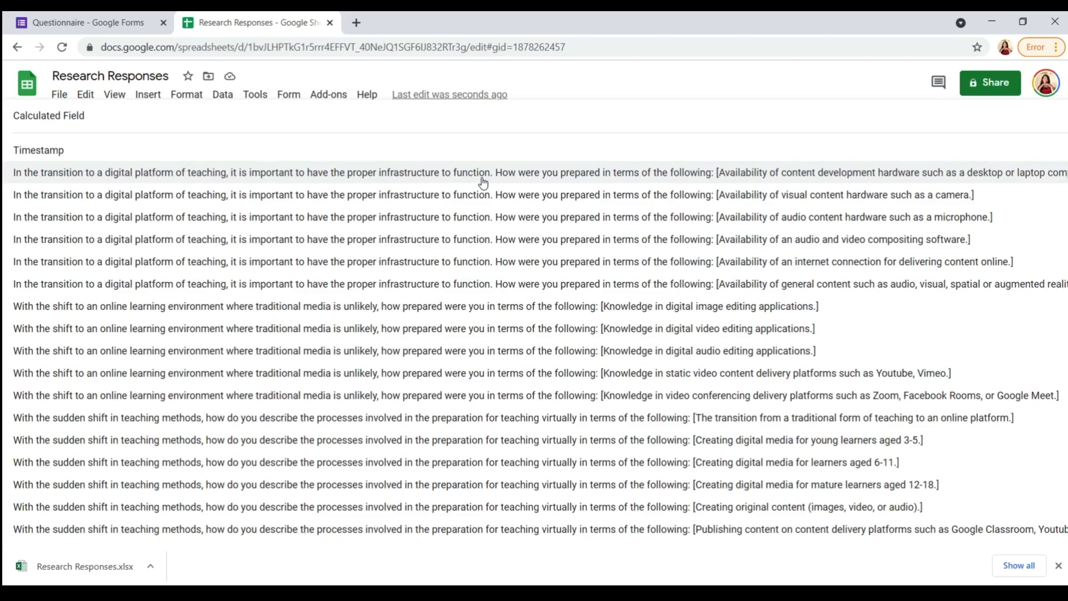
click(626, 178)
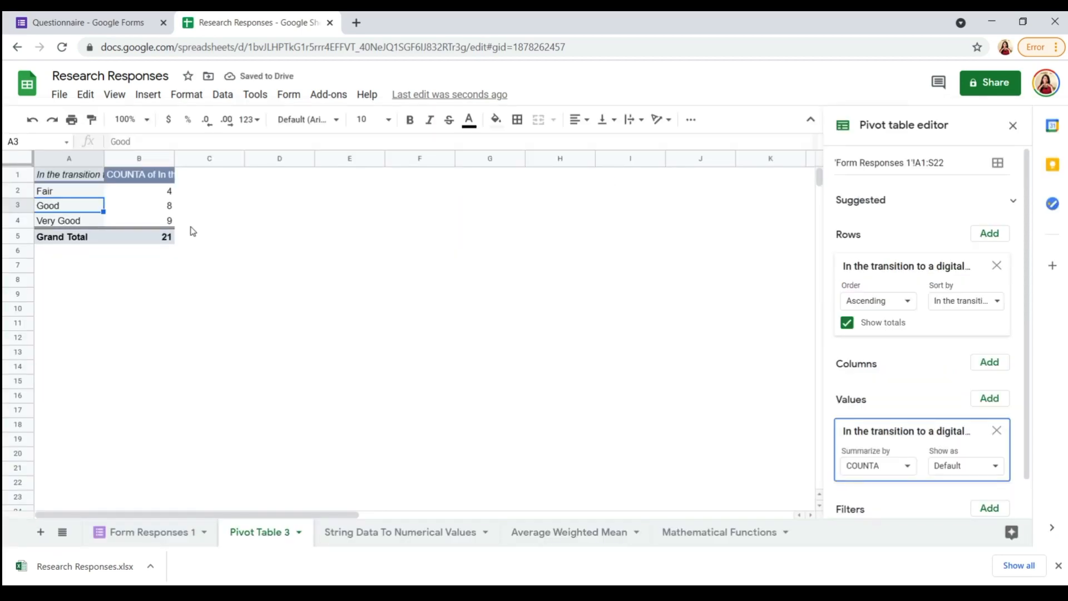
Read the full question text in the pivot table's header cell A1
click(87, 177)
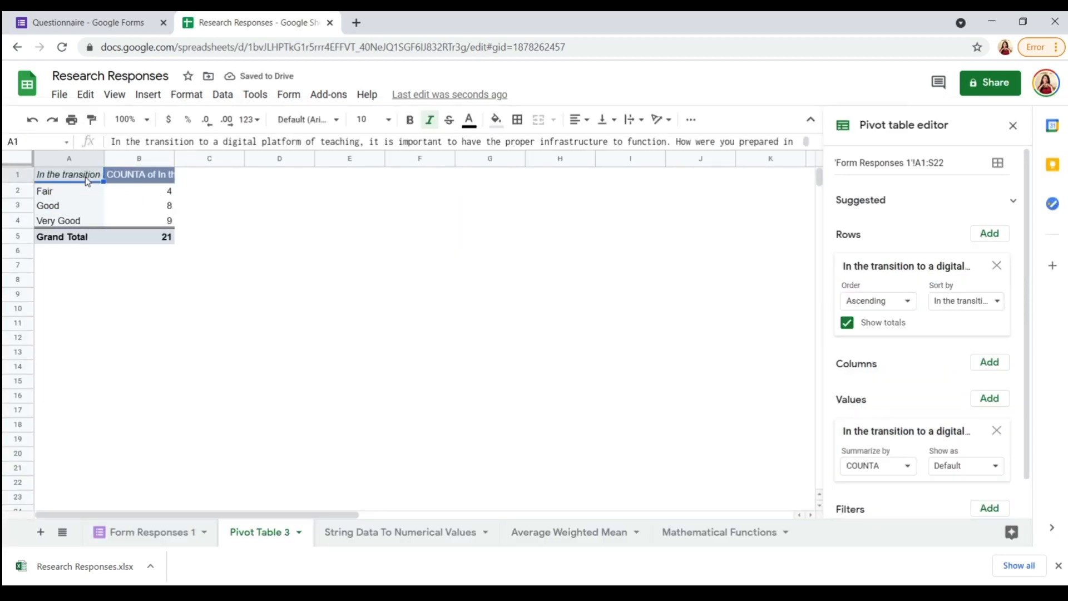
drag(148, 143, 427, 142)
click(409, 142)
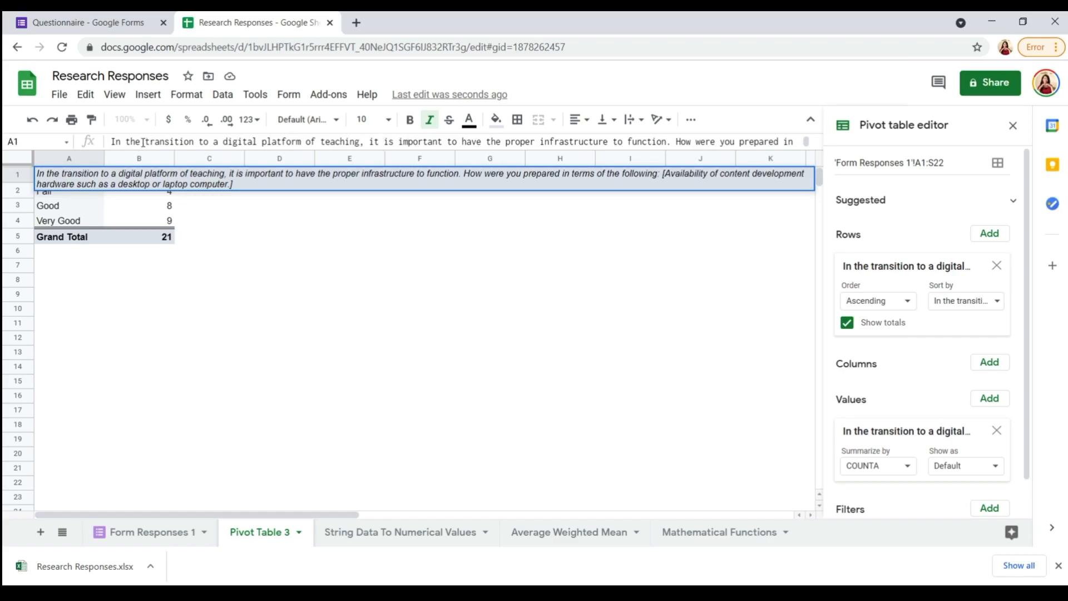
click(217, 211)
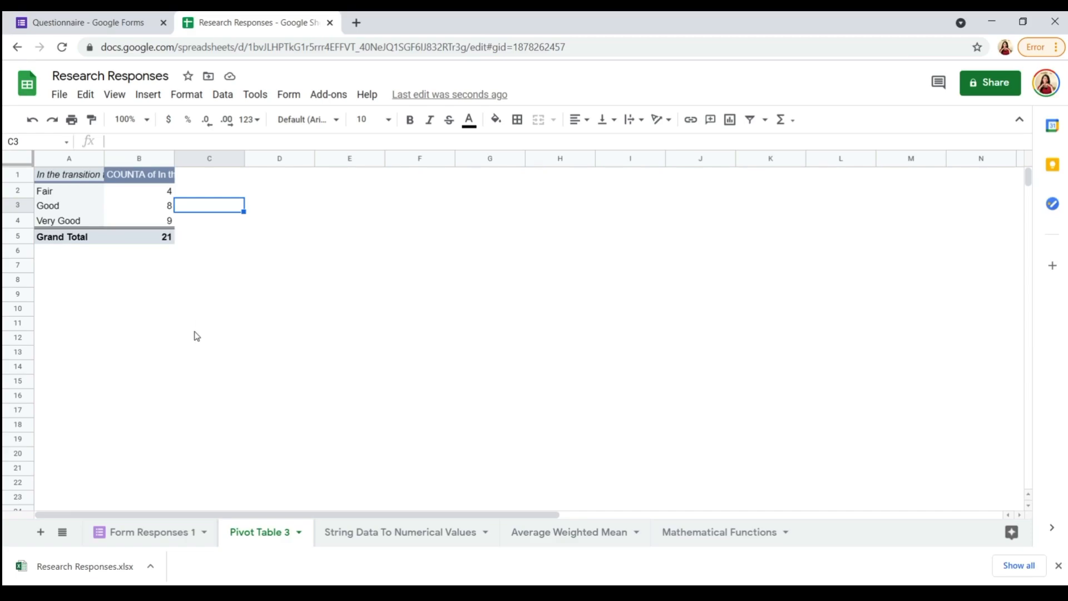
Compare the rating tallies on the Form Responses 1, Pivot Table 3 and String Data To Numerical Values sheets
click(174, 537)
click(257, 531)
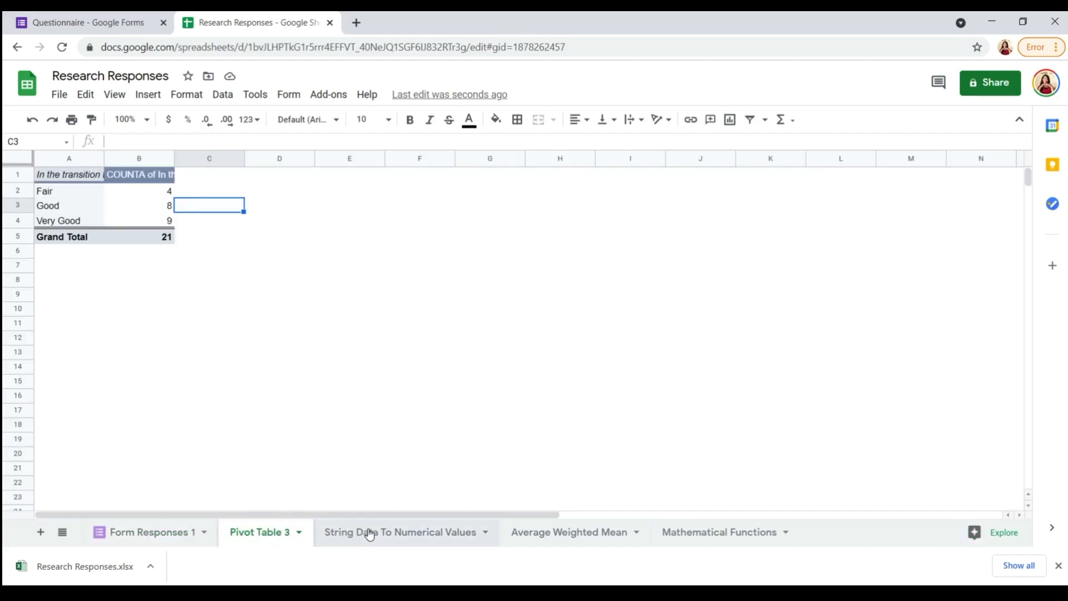
click(369, 534)
click(267, 448)
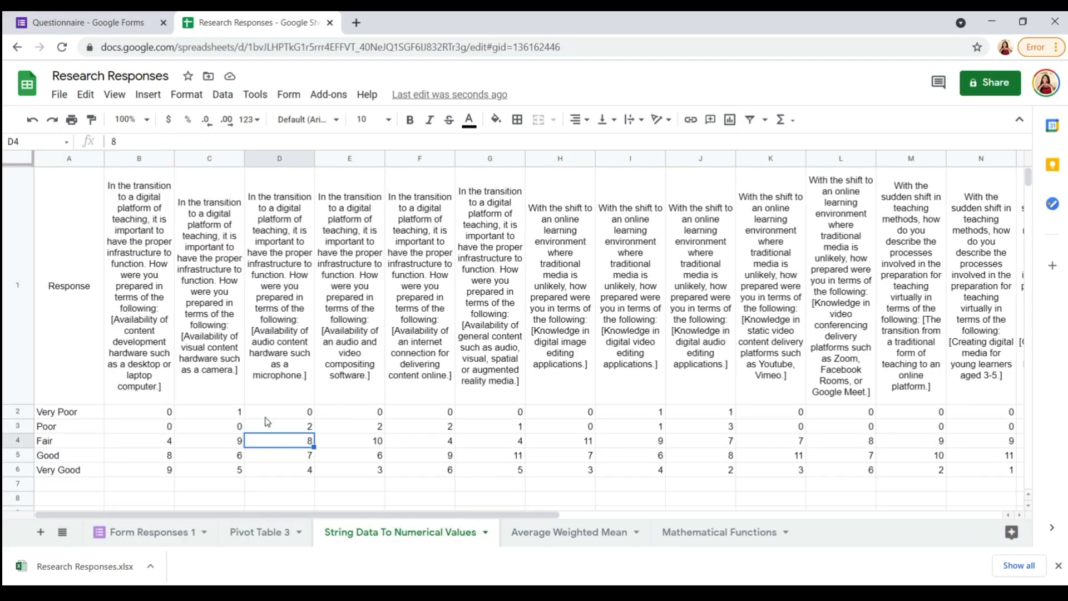
scroll(234, 439, down, 3)
scroll(233, 439, up, 3)
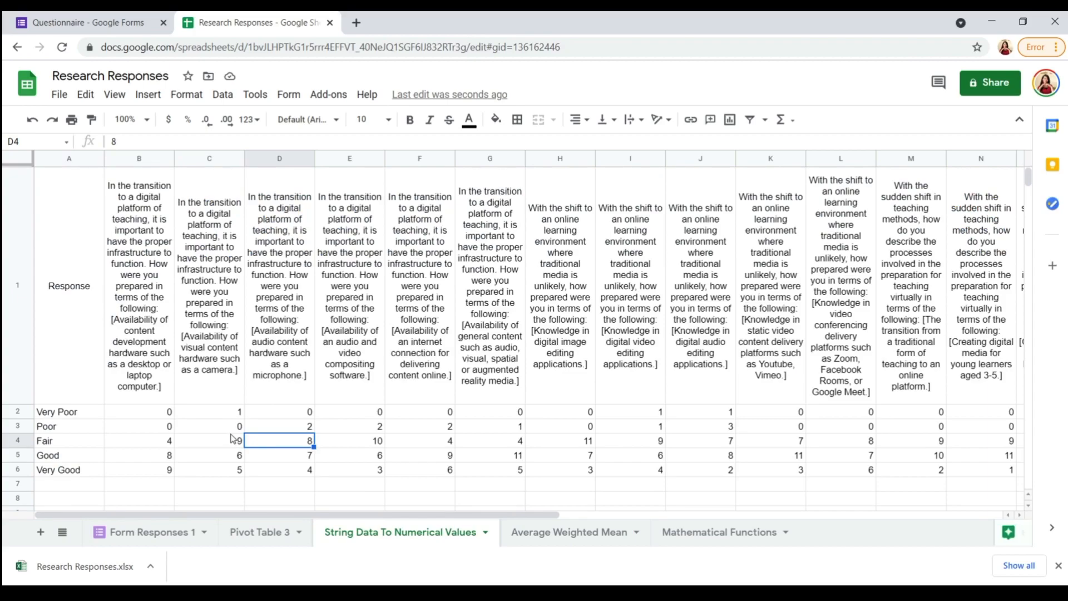
click(265, 531)
click(174, 529)
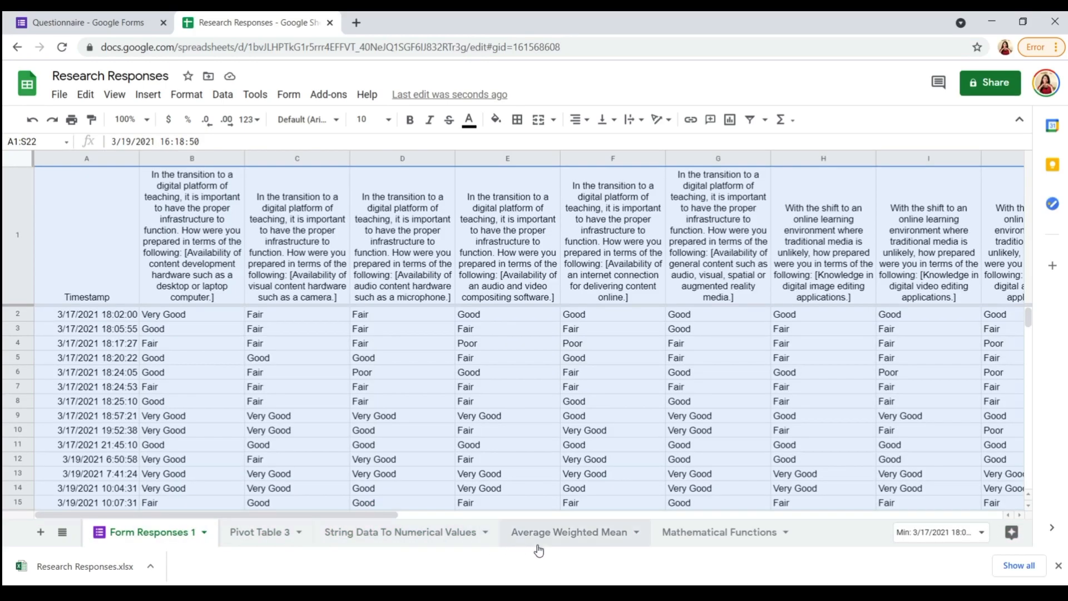
click(265, 535)
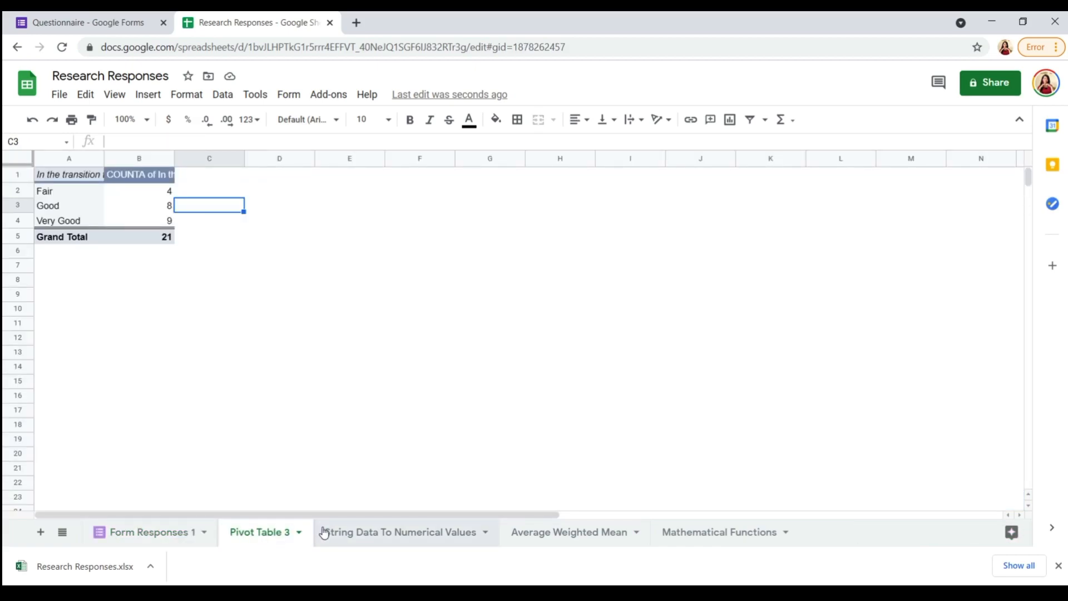
click(329, 531)
scroll(326, 493, down, 5)
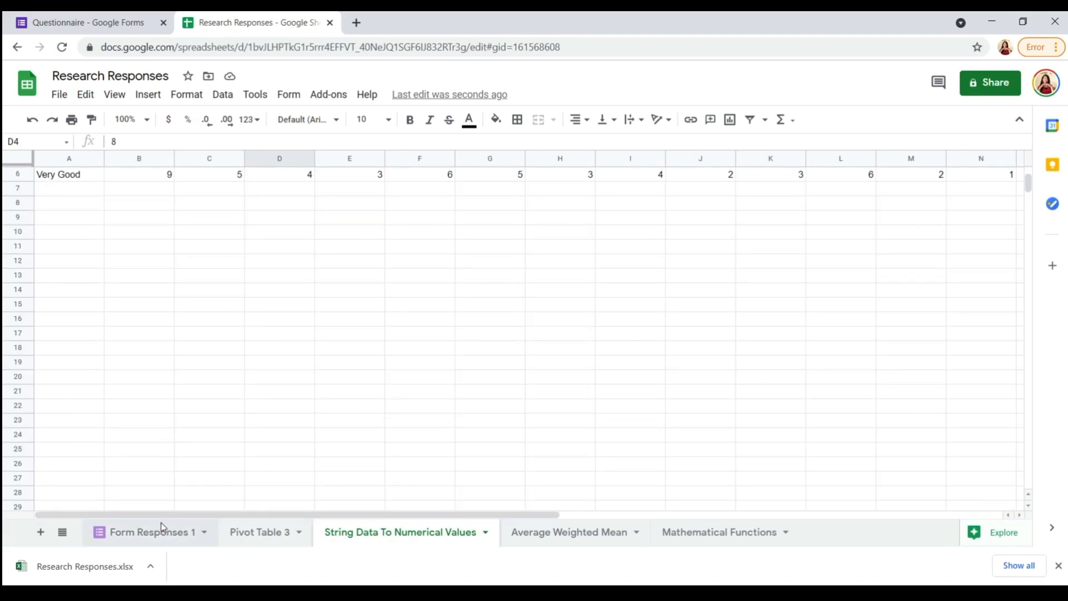
click(155, 531)
scroll(260, 422, down, 5)
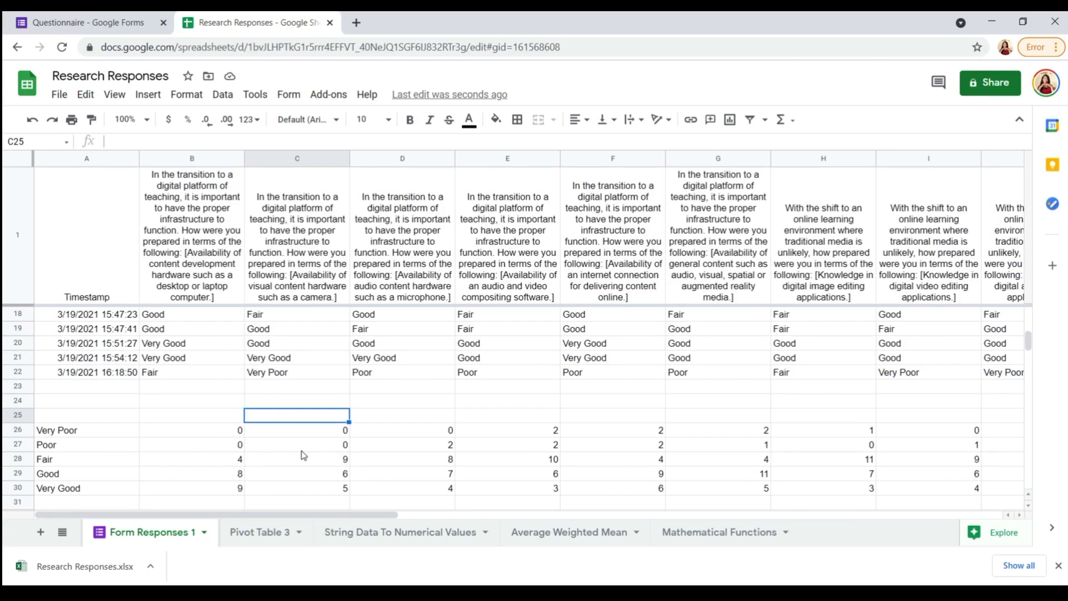
Review the tally block on Form Responses 1, inspecting each rating's COUNTIF cell in column S from row 26 to row 30
drag(64, 429, 977, 489)
drag(491, 512, 858, 518)
click(851, 490)
click(742, 434)
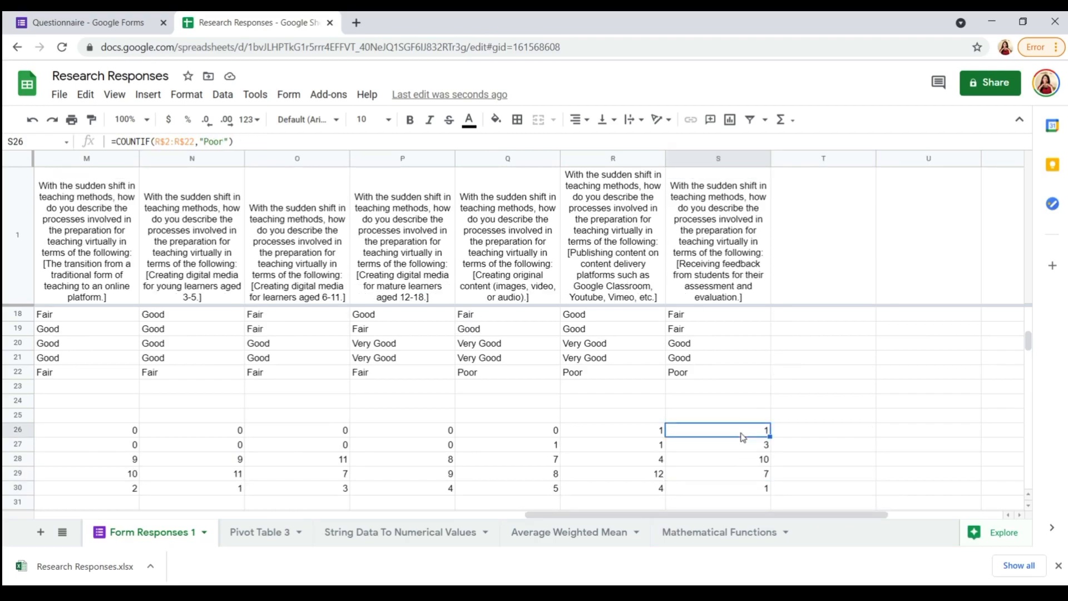
click(729, 446)
click(729, 461)
click(730, 476)
click(732, 490)
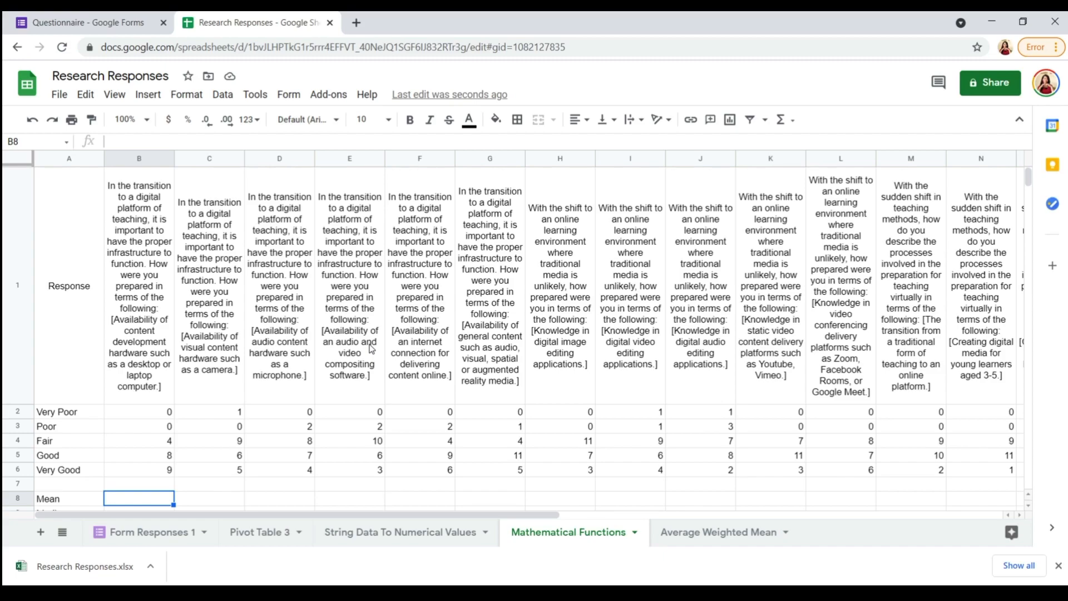
Examine the rating tallies and the Mean, Median and Sum labels in A8:A10 on the Mathematical Functions sheet
scroll(371, 348, down, 2)
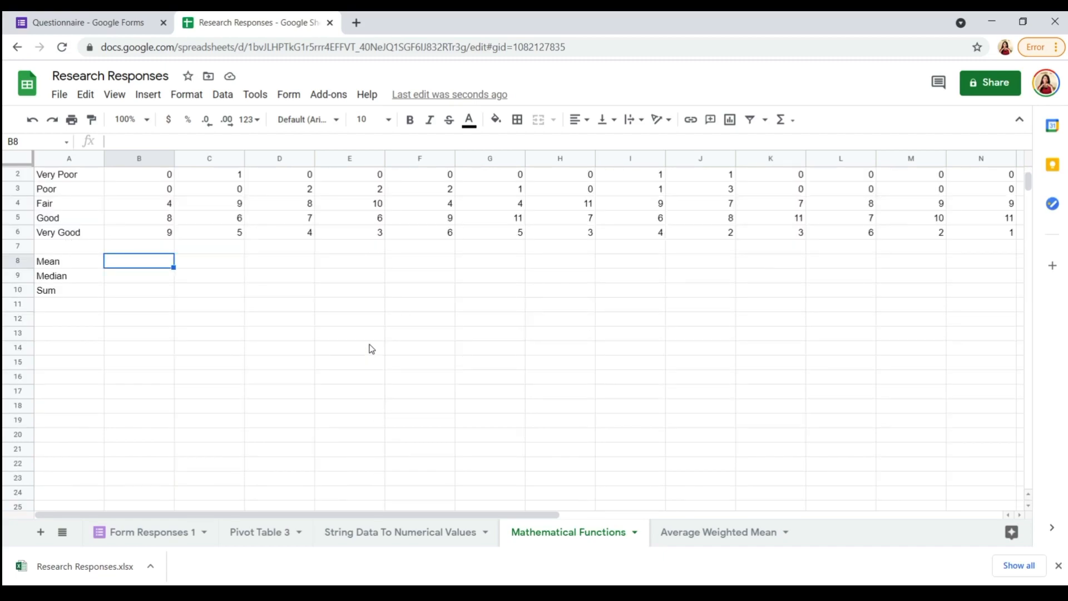
scroll(371, 348, up, 2)
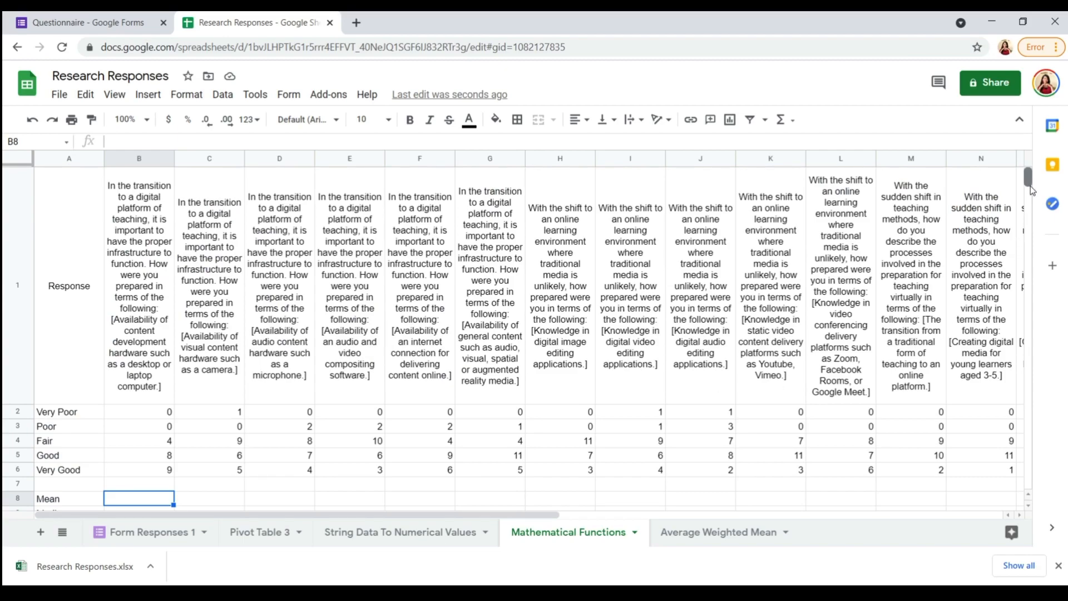
drag(1029, 189, 1028, 188)
scroll(263, 362, down, 1)
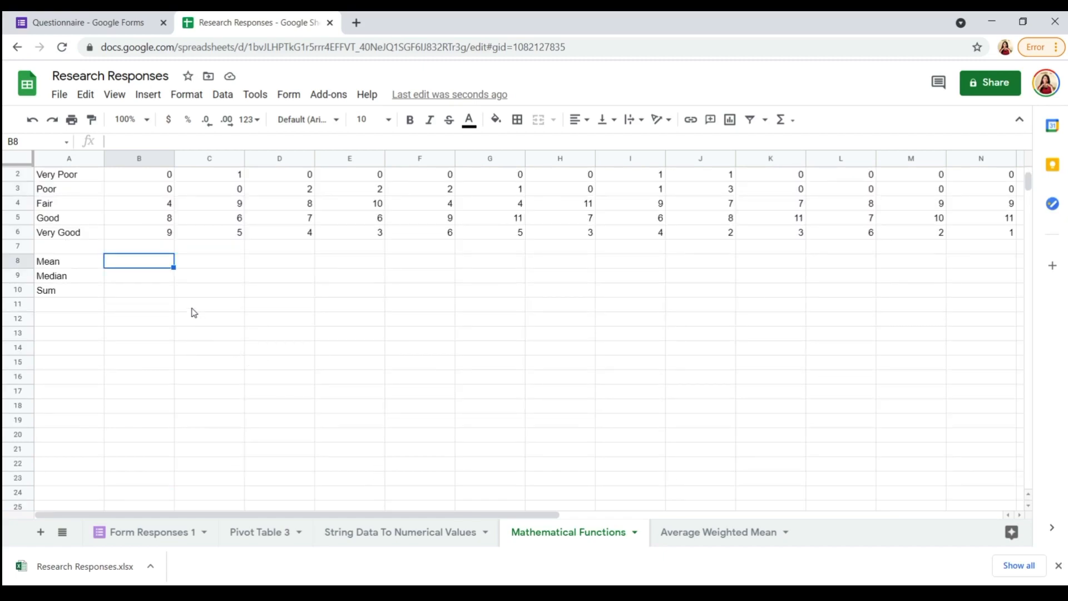
drag(72, 259, 81, 291)
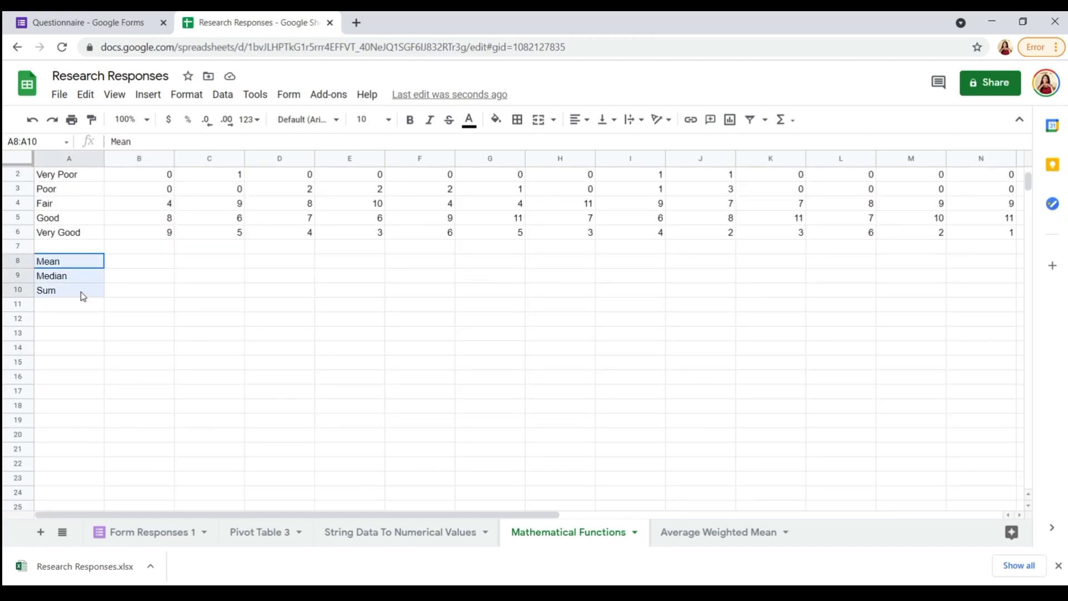
click(155, 292)
click(67, 306)
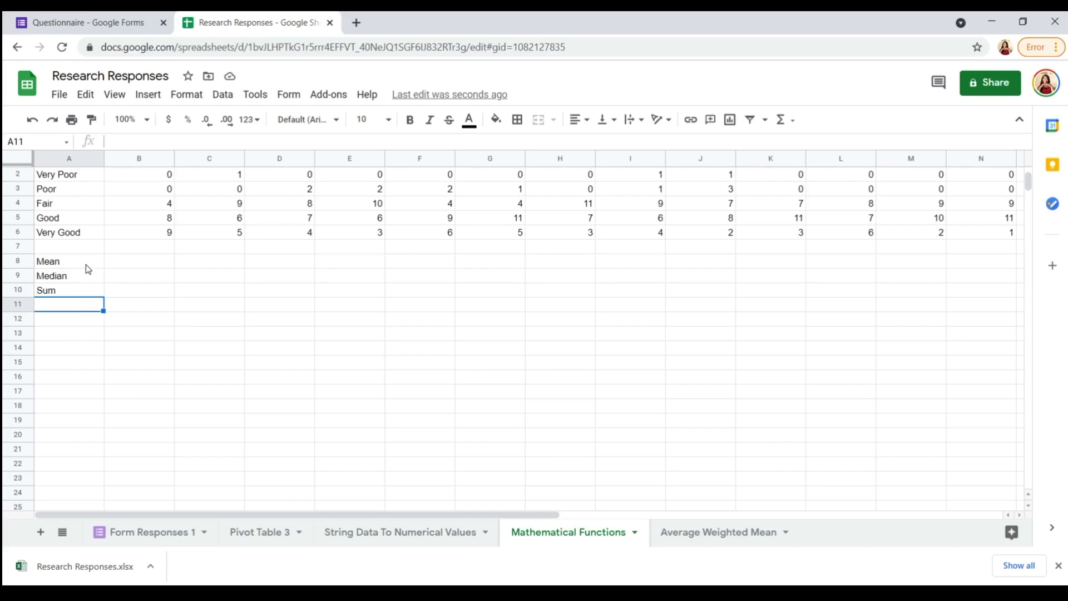
click(87, 265)
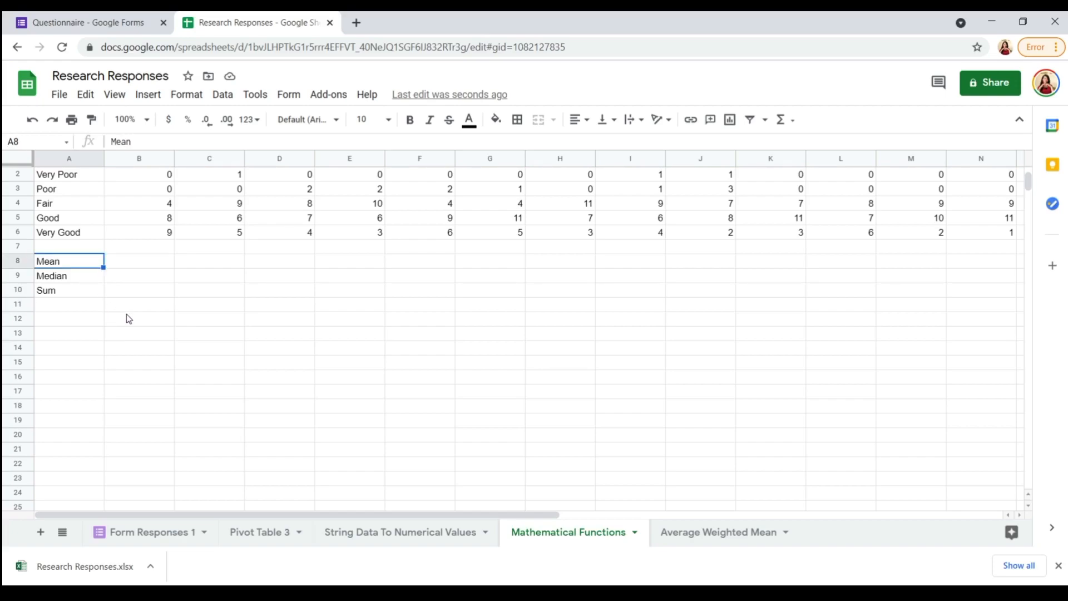
Compute the Mean in B8 with =AVERAGE(B2:B7) and reject the suggested autofill for the cells below
click(157, 269)
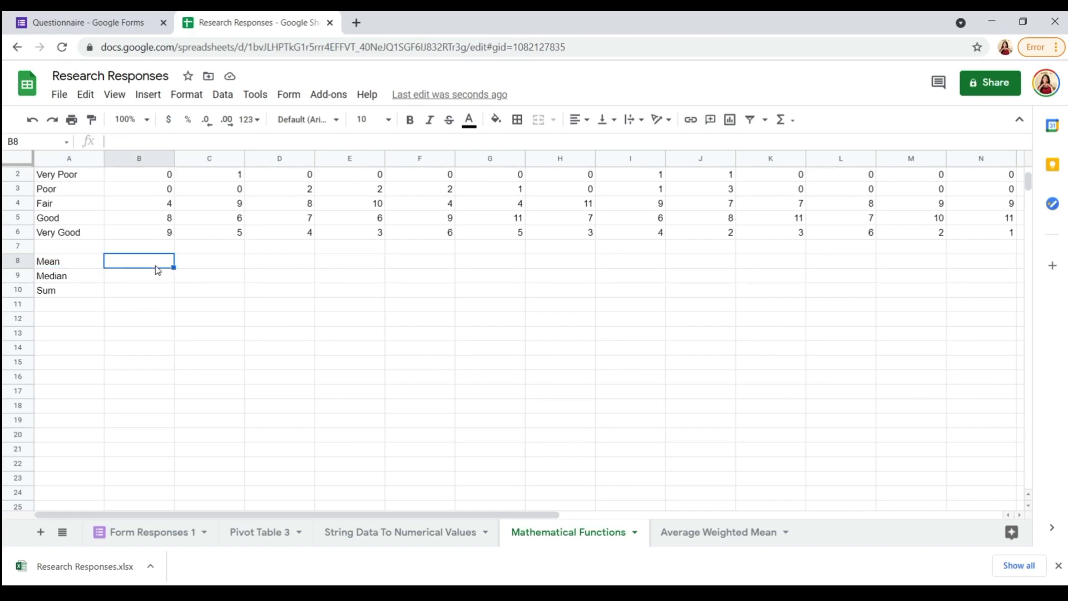
scroll(181, 308, up, 2)
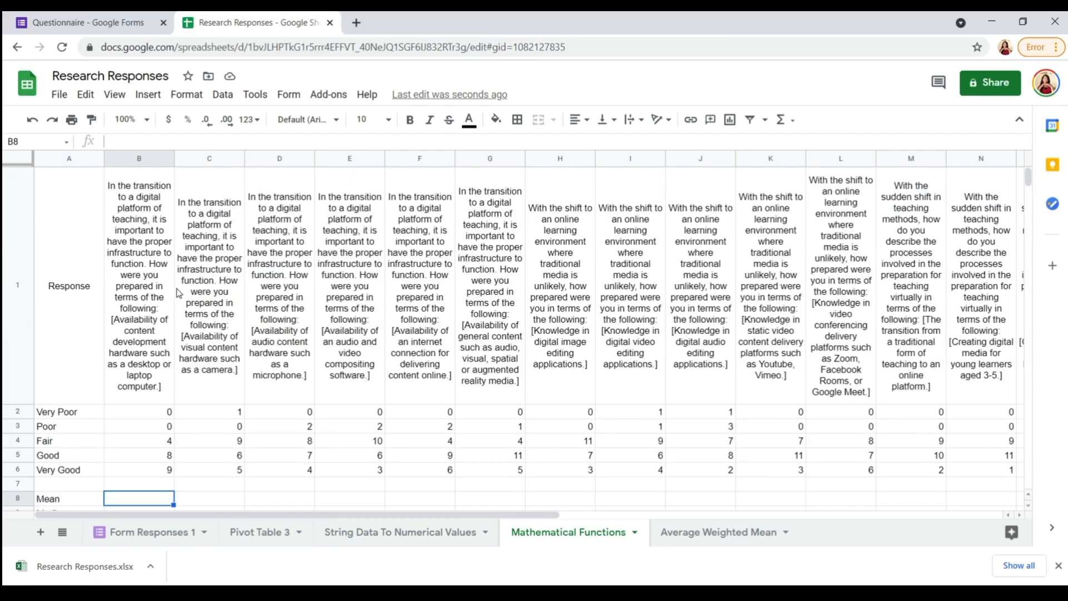
scroll(179, 293, down, 2)
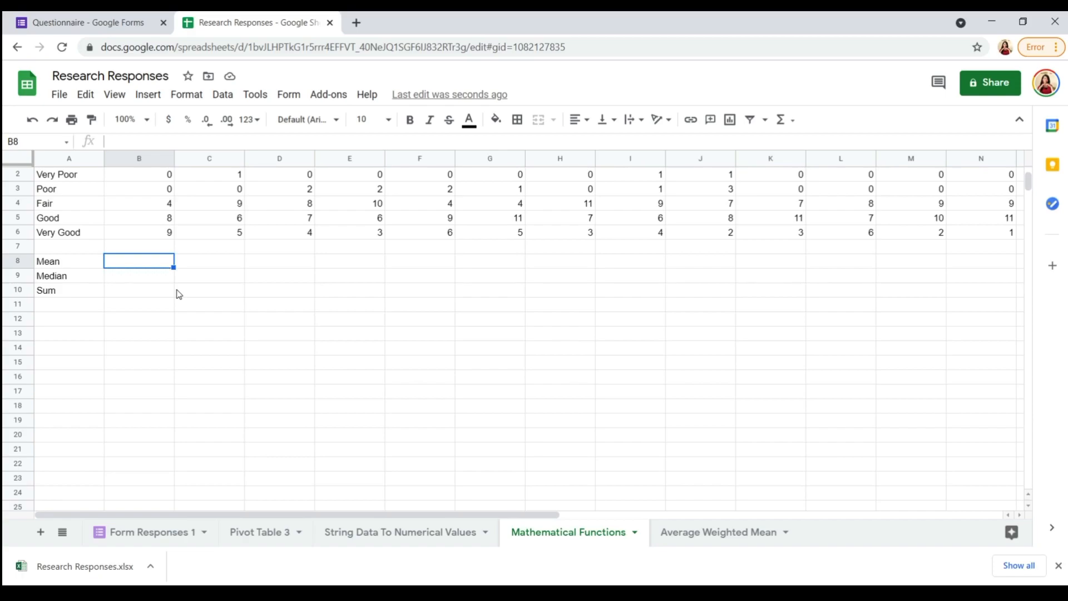
text(=mean)
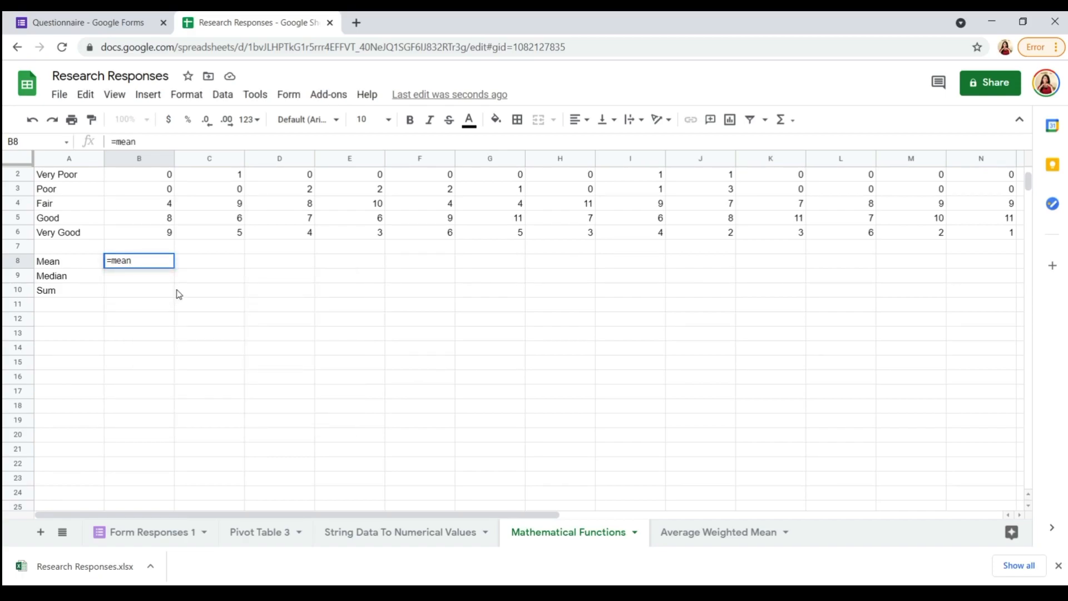
key(BackSpace)
key(BackSpace)
key(BackSpace)
key(BackSpace)
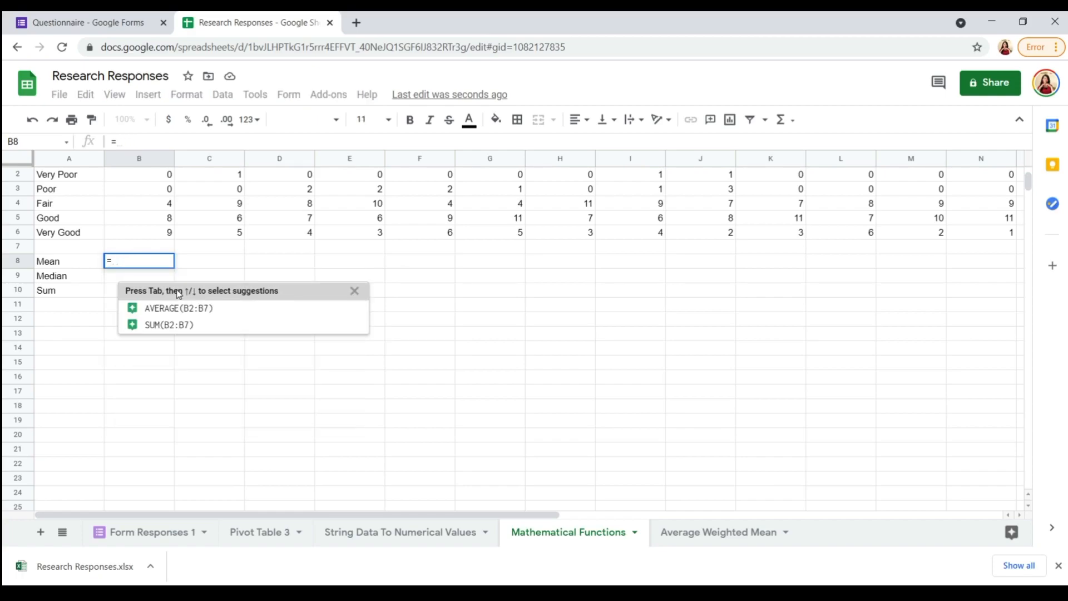
text(ave)
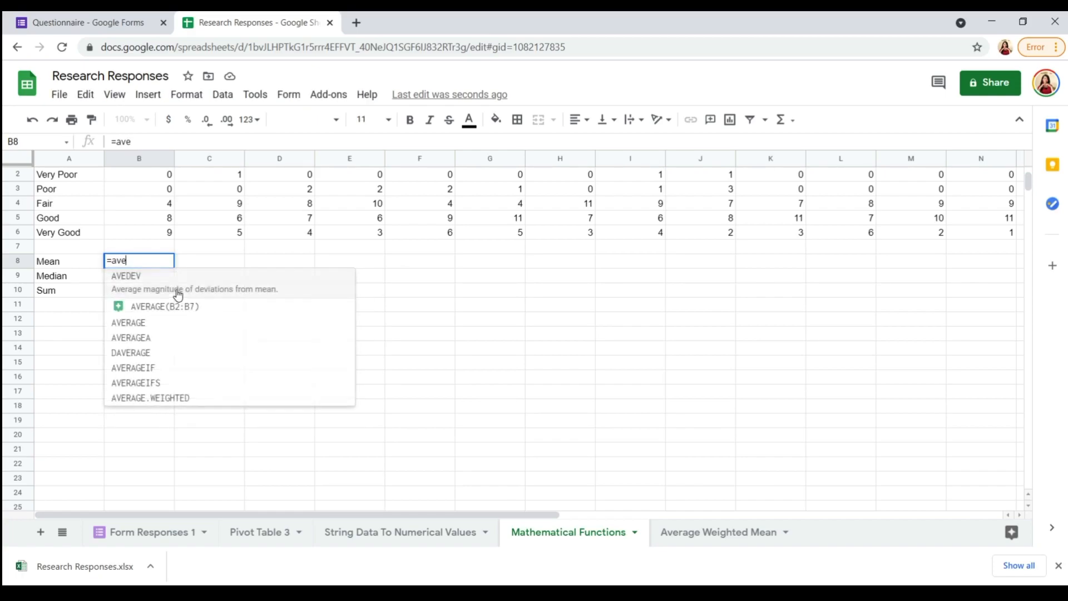
text(rage)
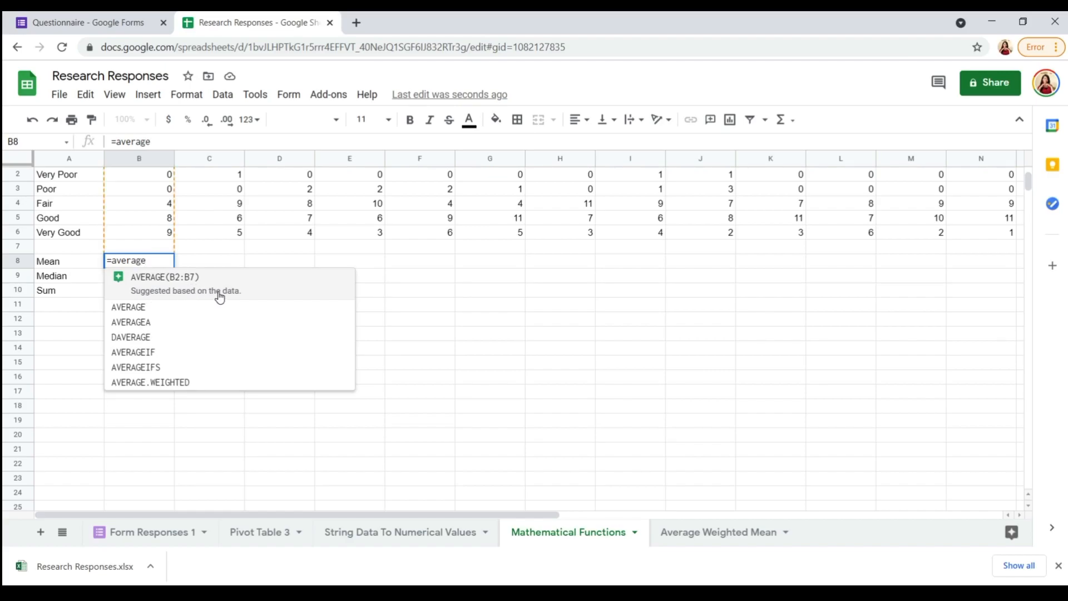
click(255, 293)
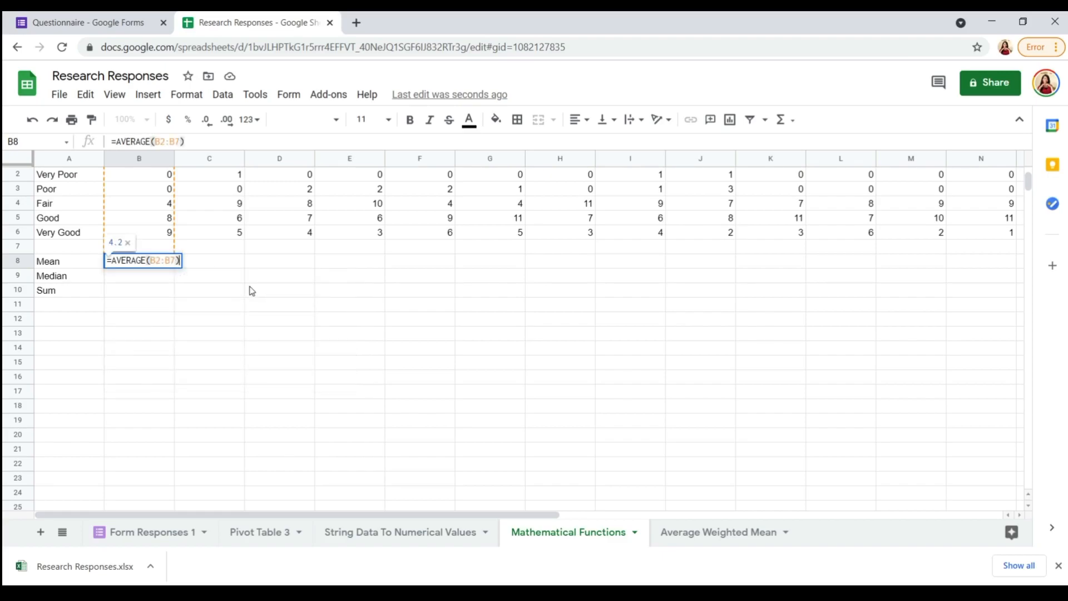
scroll(213, 285, up, 3)
scroll(227, 320, down, 2)
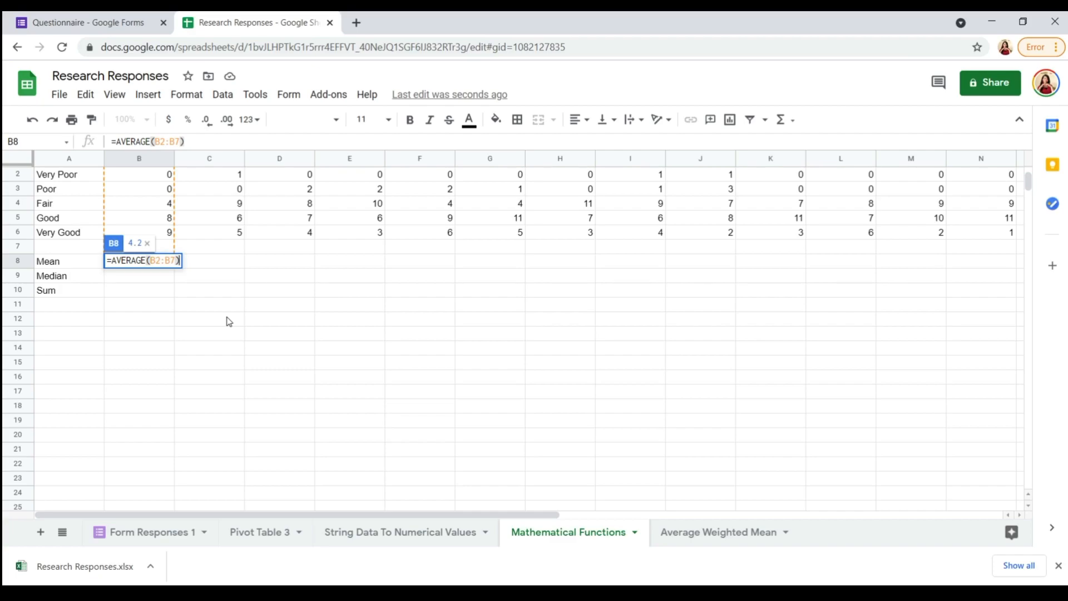
key(Return)
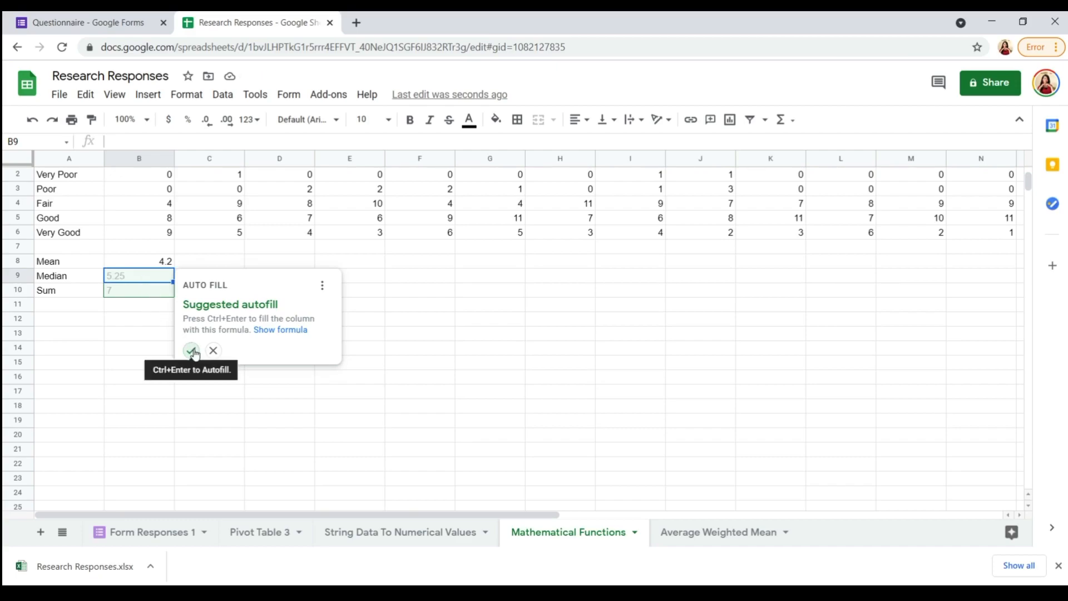
click(214, 350)
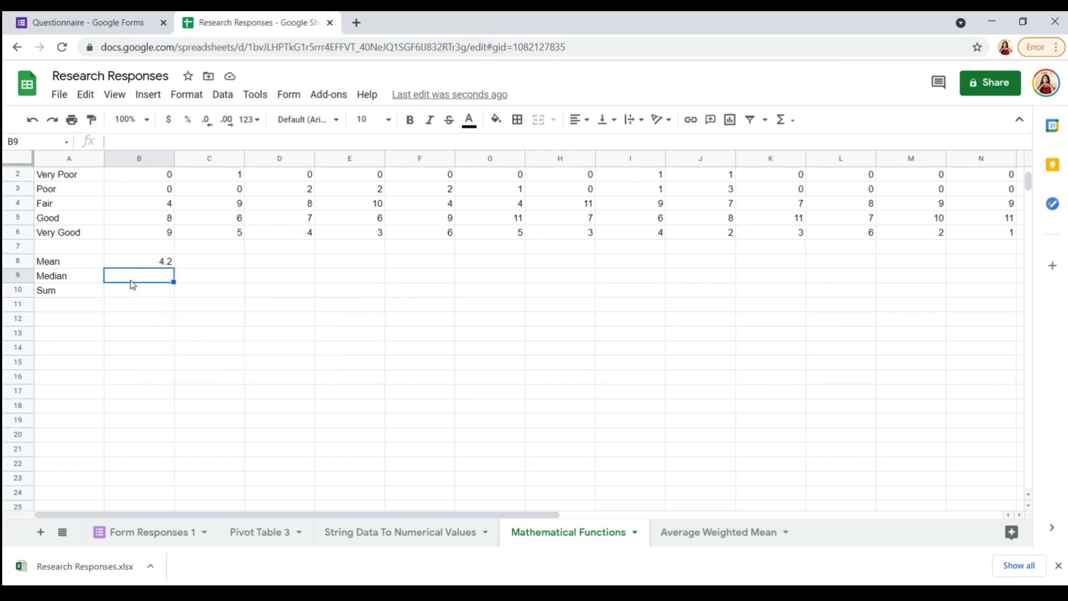
Compute the Median in B9 with =MEDIAN(B2:B6)
text(=)
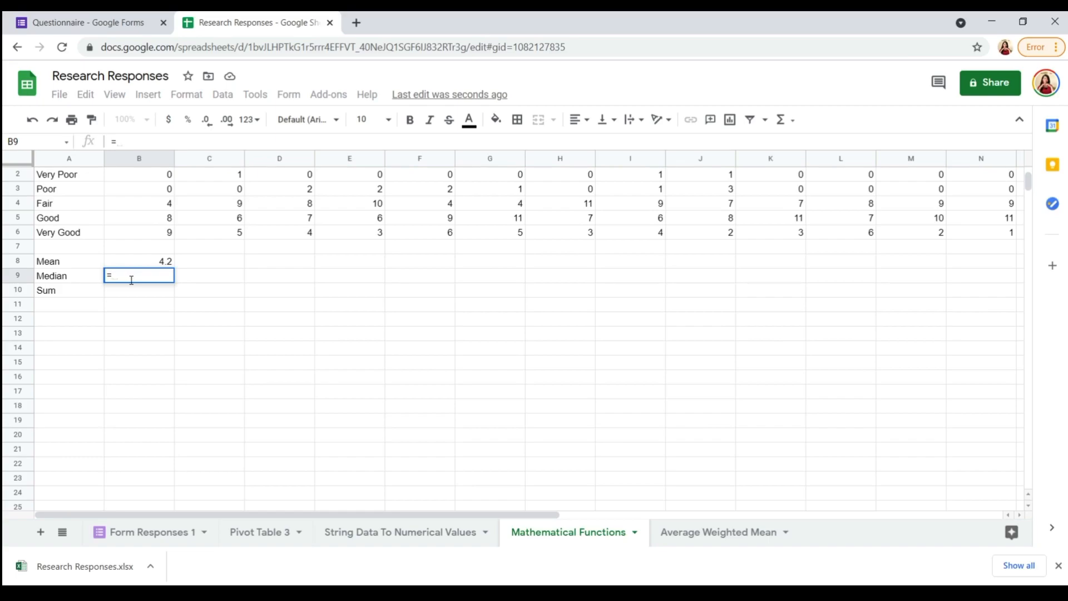
text(MEDIAN()
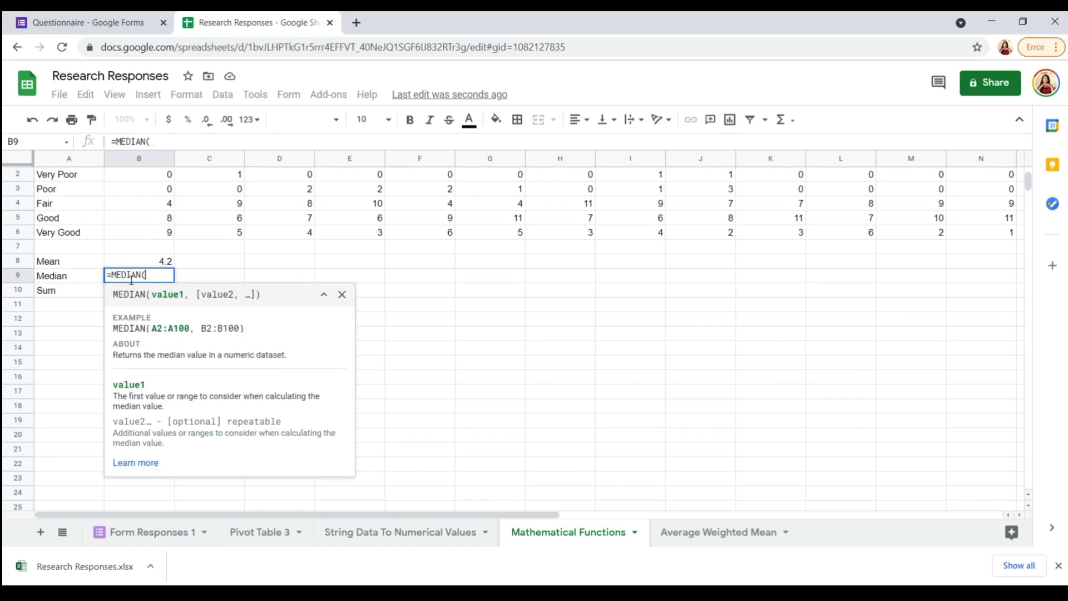
drag(150, 232, 146, 179)
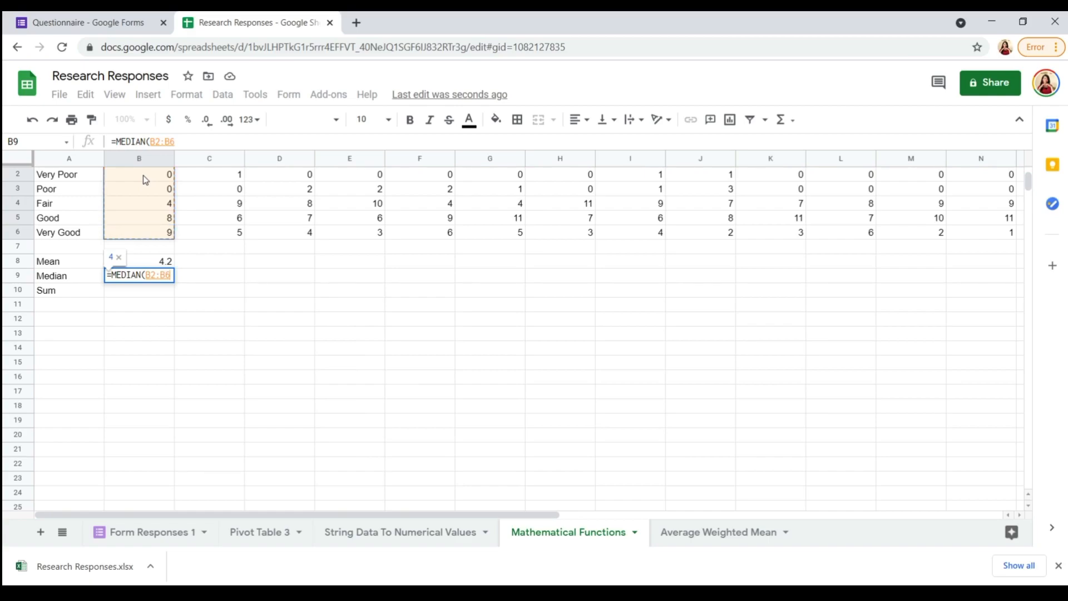
text(,)
key(BackSpace)
text())
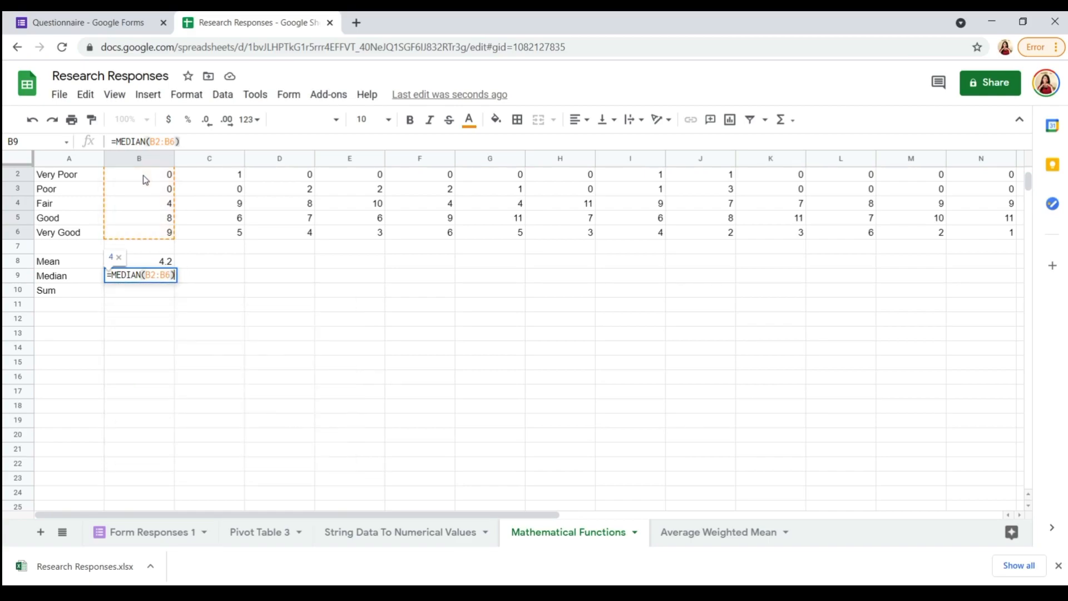
key(Return)
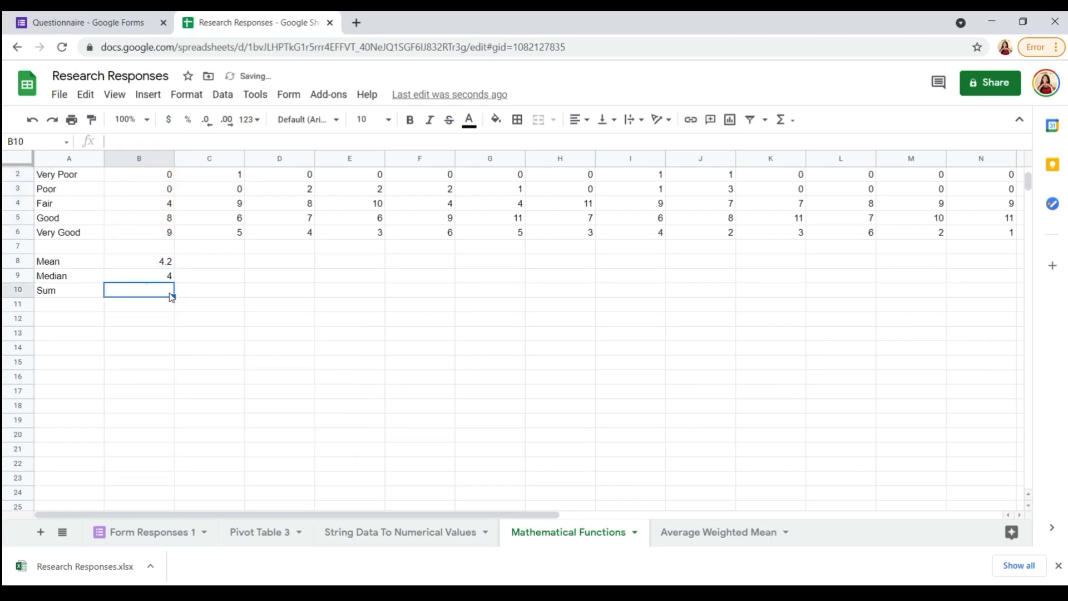
text(=sum)
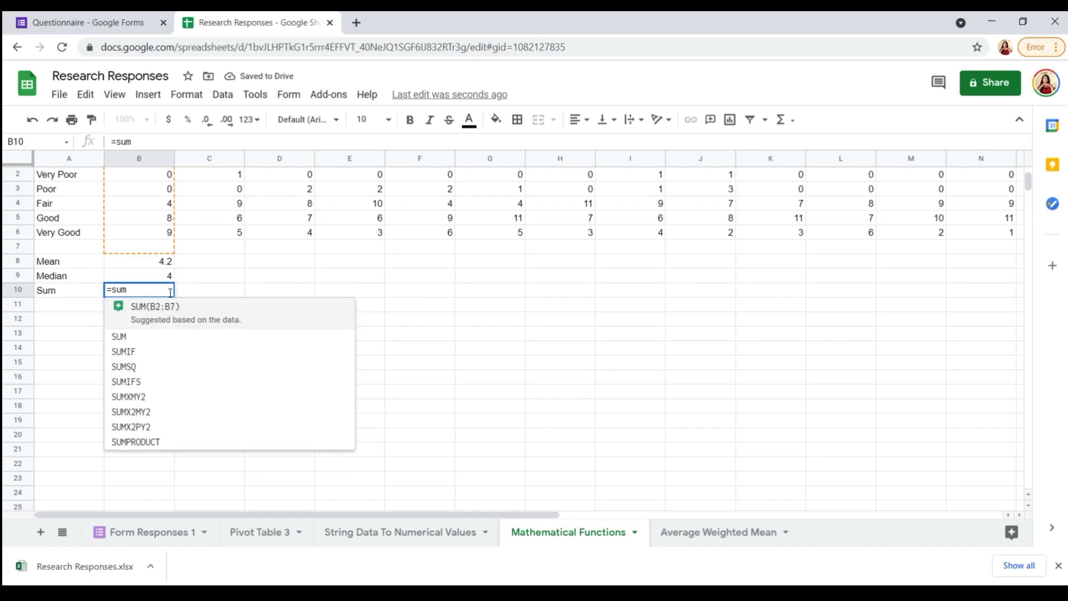
shift+click(158, 234)
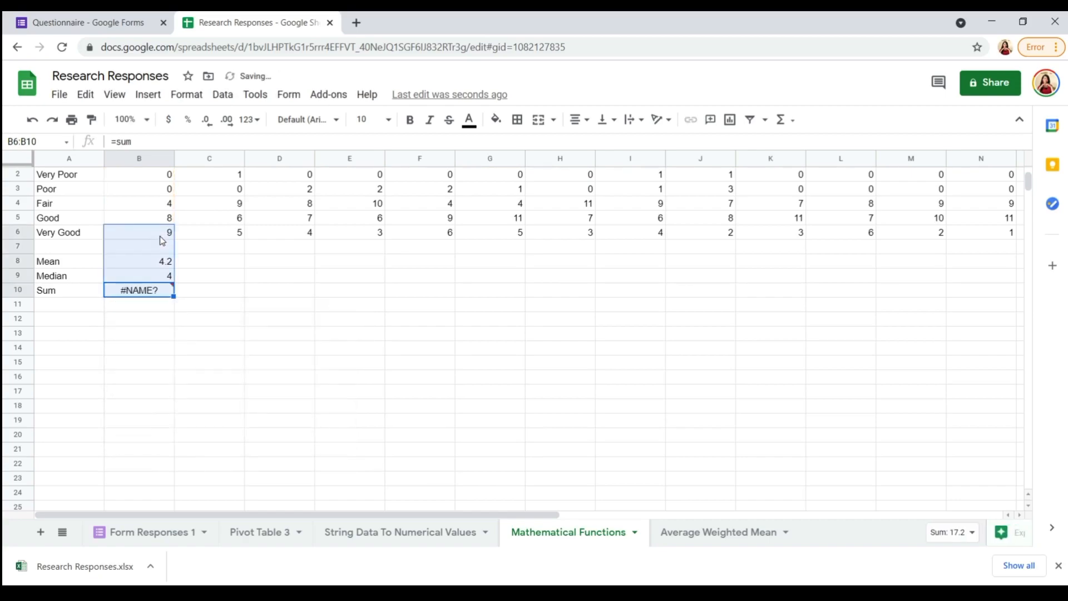
click(153, 280)
click(155, 292)
key(BackSpace)
text(=sum)
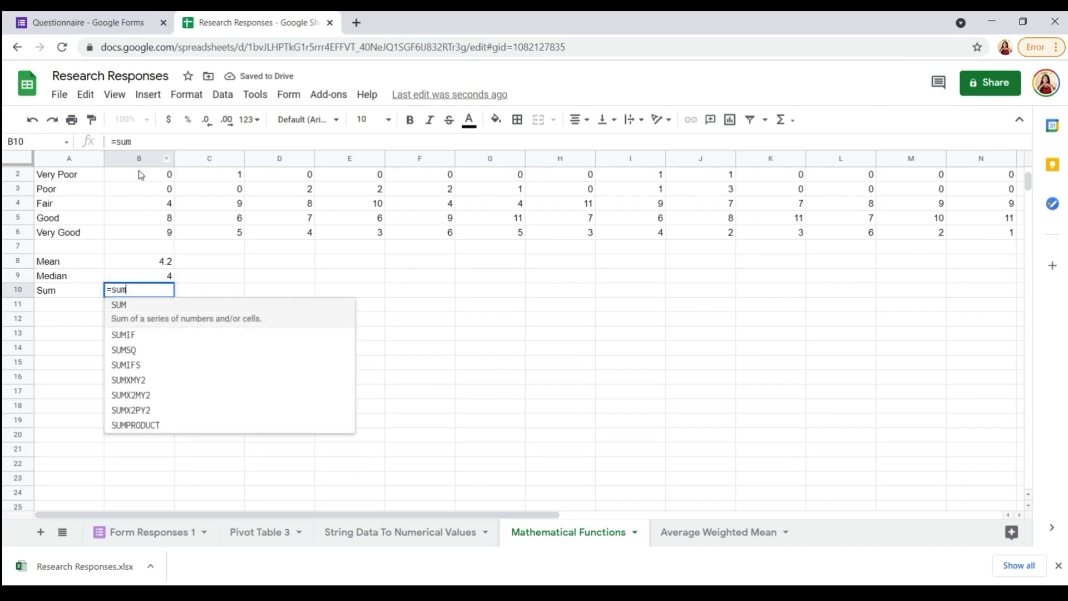
drag(139, 173, 143, 234)
Compute the Sum in B10 with a SUM formula over B2:B6, replacing the incomplete formula
click(143, 290)
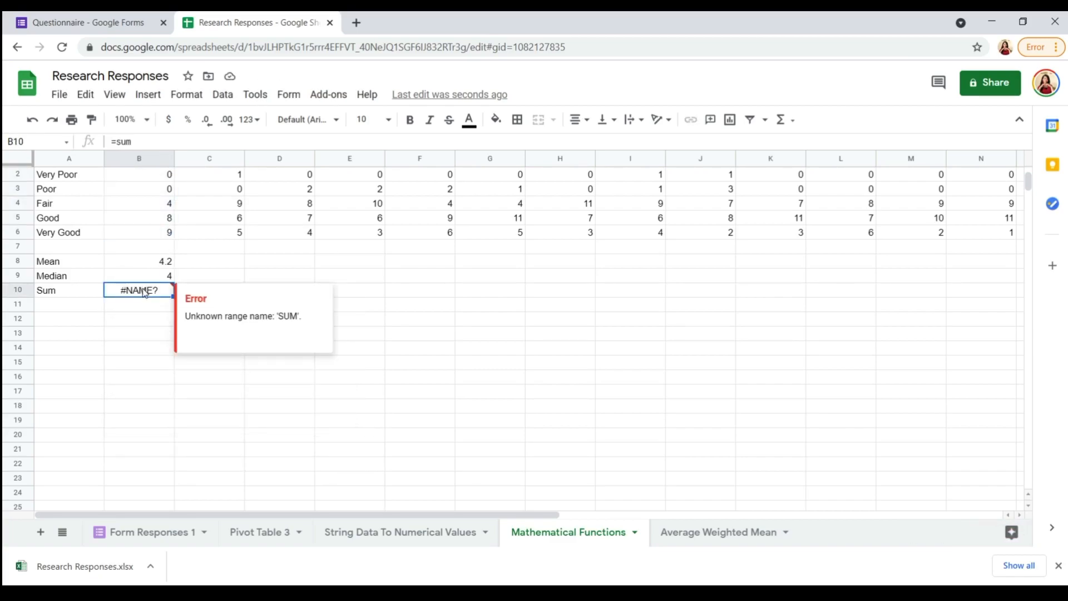
text(=sum()
drag(151, 177, 158, 238)
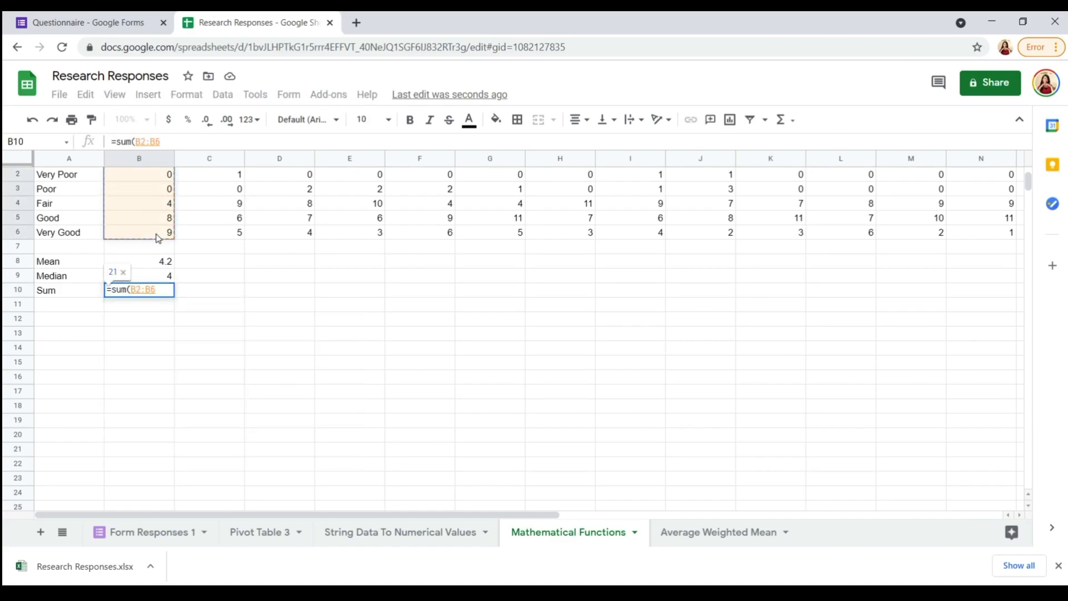
key(Return)
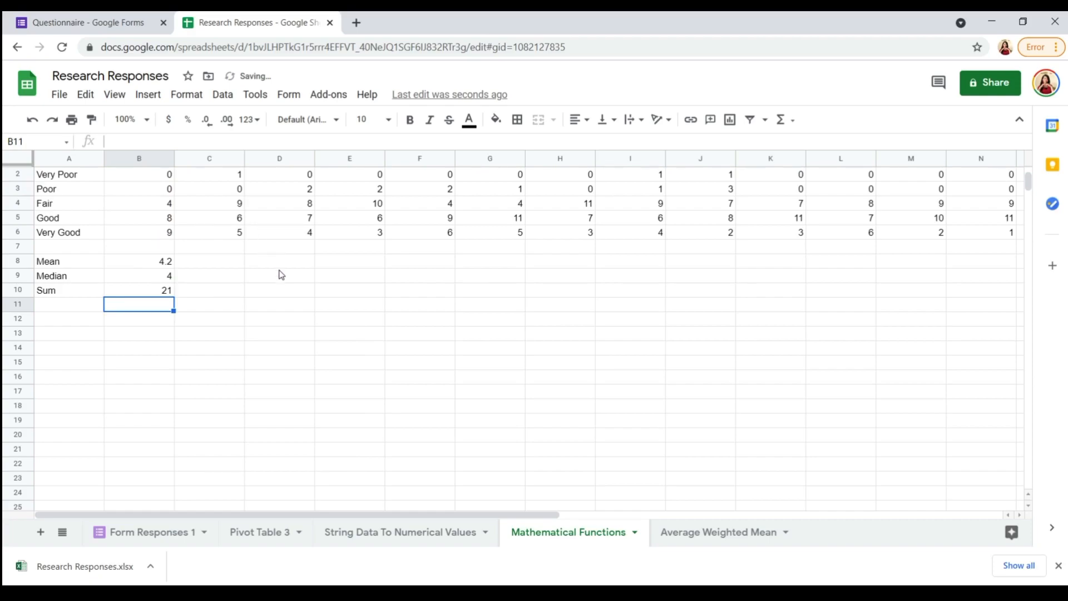
Copy the Mean formula from B8 across row 8 to the last question in column S
scroll(173, 256, up, 2)
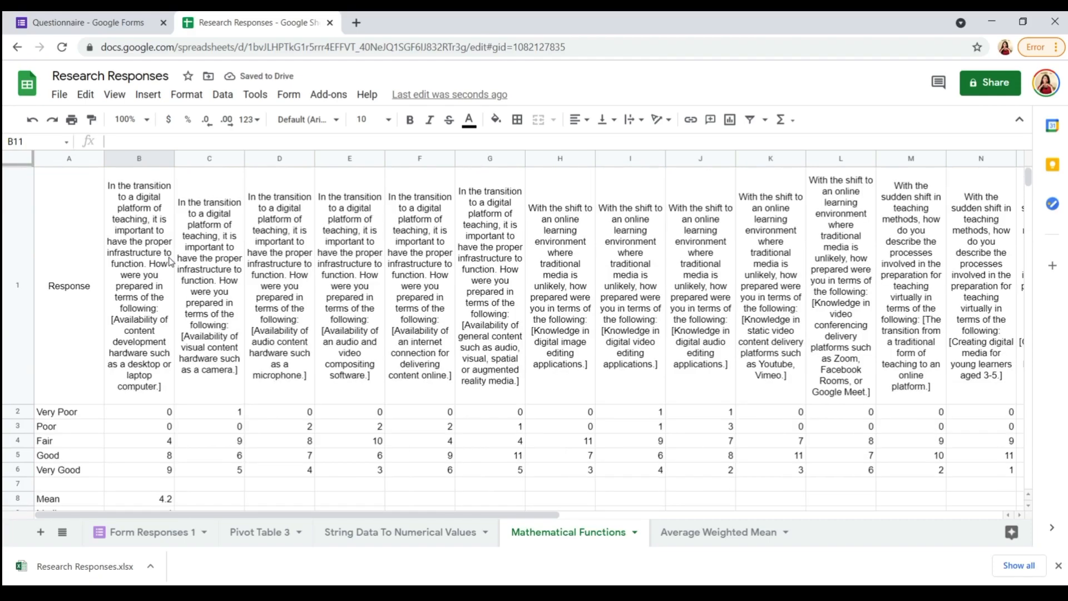
scroll(184, 450, down, 3)
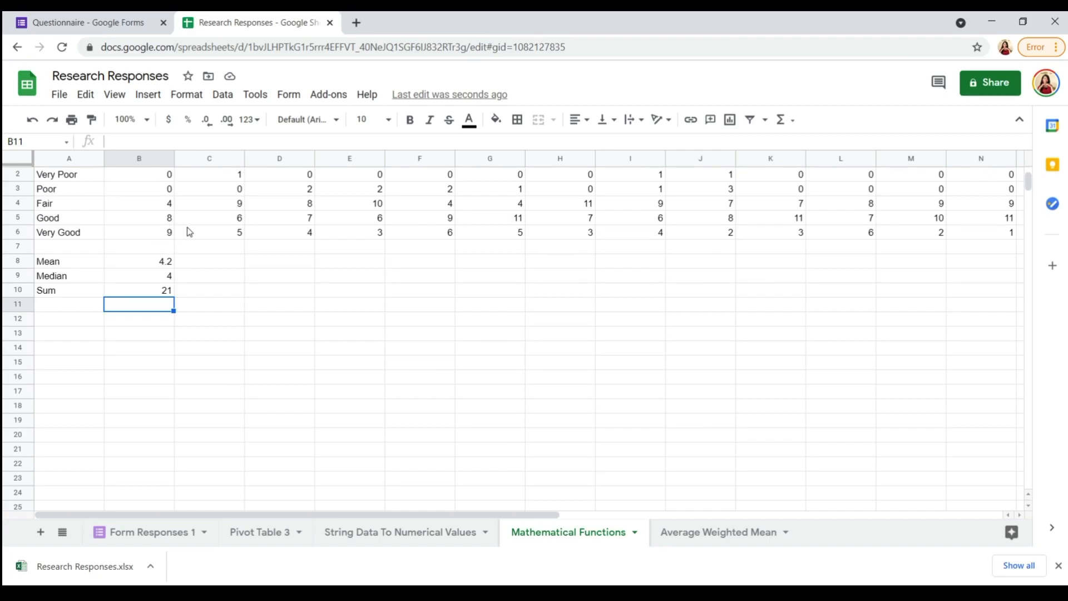
scroll(178, 228, up, 2)
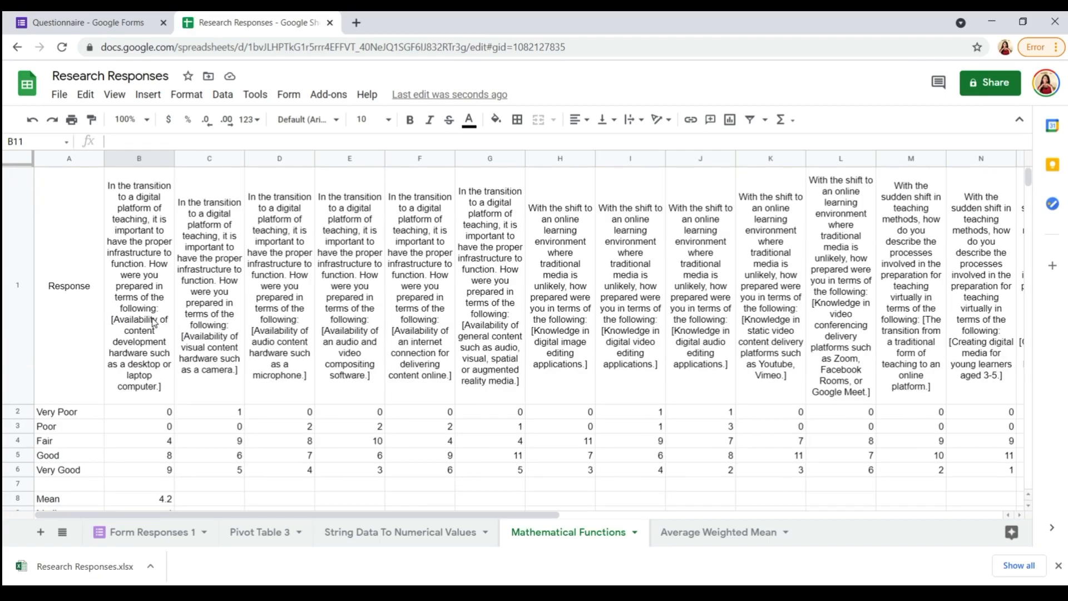
scroll(156, 323, down, 3)
click(170, 264)
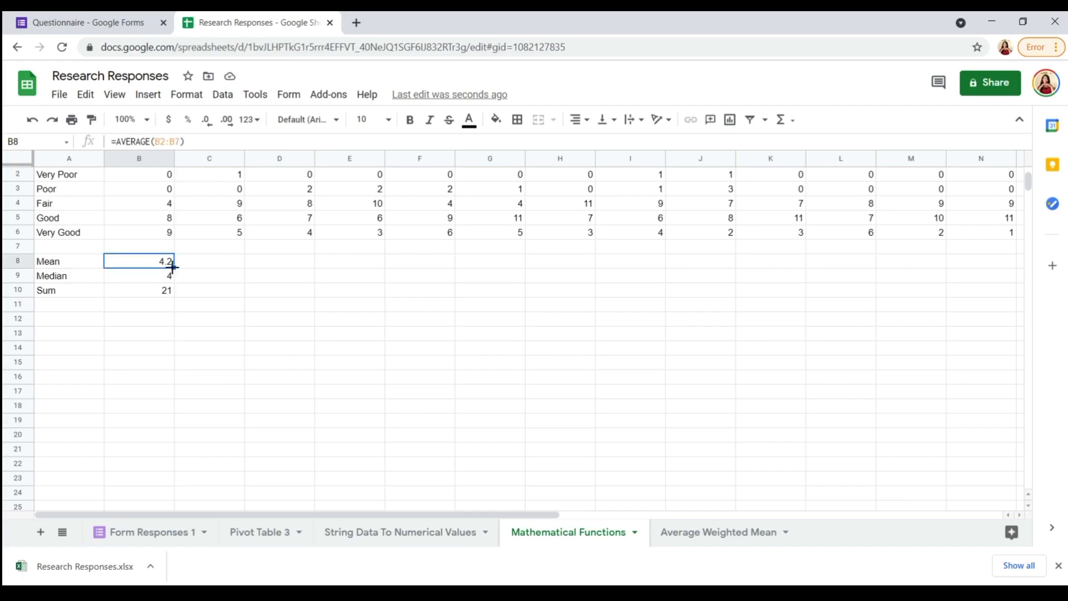
drag(174, 267, 853, 264)
drag(716, 513, 304, 493)
Copy the Median formula from B9 and the Sum formula from B10 across their rows to column S
click(144, 276)
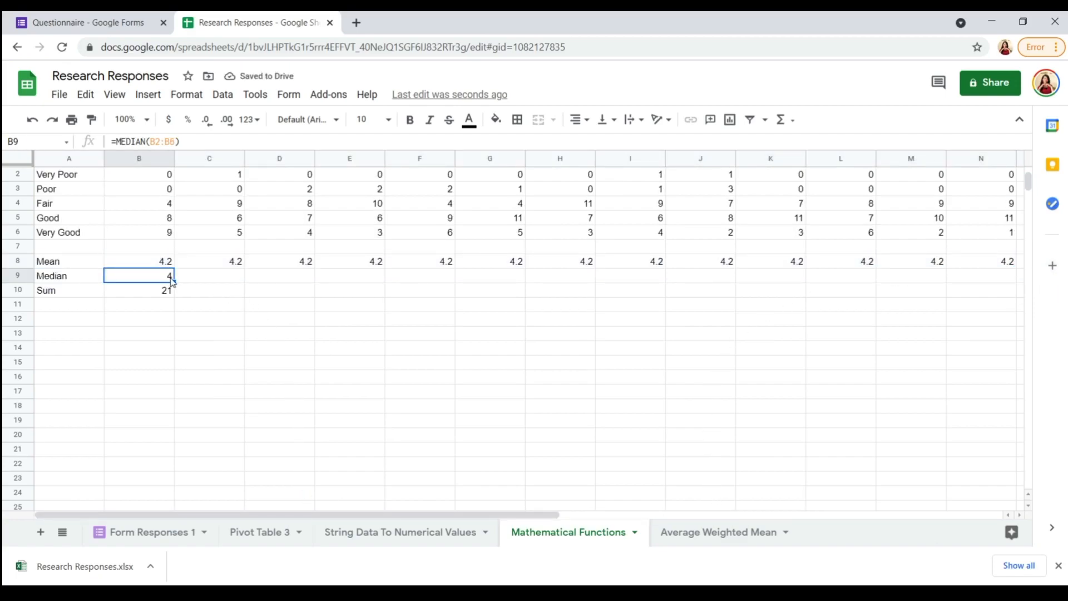
drag(173, 279, 779, 296)
drag(781, 510, 390, 510)
click(167, 291)
drag(173, 296, 583, 291)
click(584, 334)
Review the filled Mean, Median and Sum rows across all questions and the Mean, Median, Mode and Standard Deviation headings beyond column S
drag(658, 515, 280, 373)
scroll(281, 377, up, 1)
scroll(560, 425, down, 1)
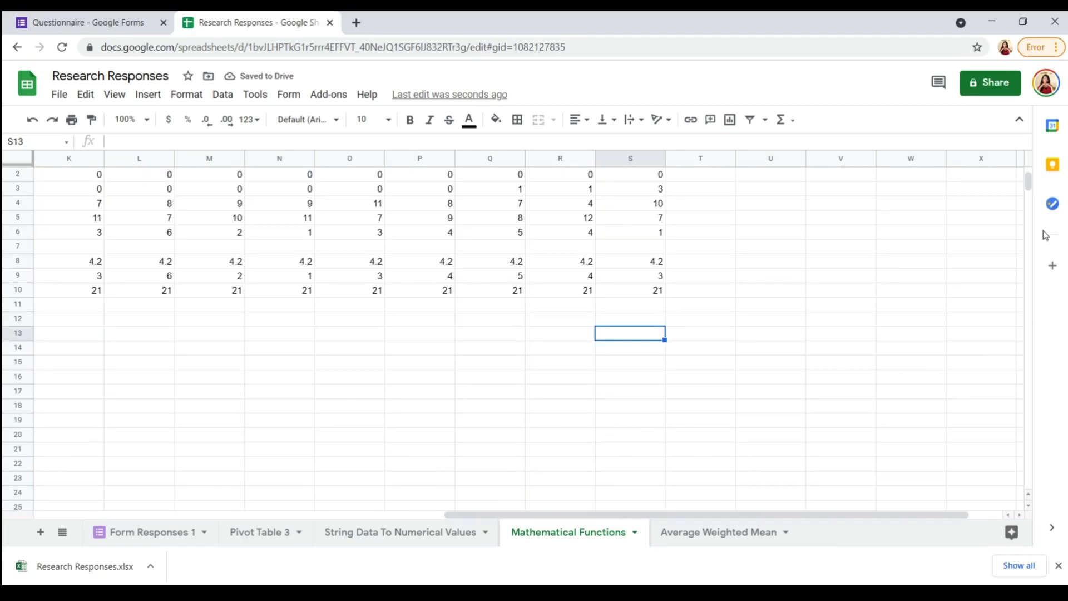
scroll(1026, 183, up, 1)
scroll(1026, 183, down, 1)
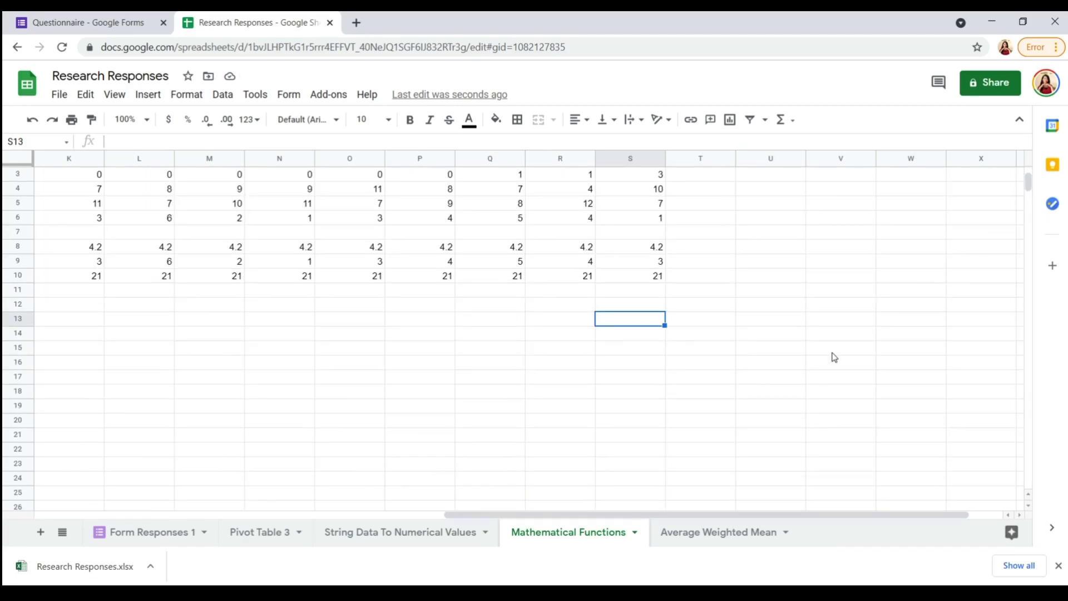
drag(687, 513, 195, 505)
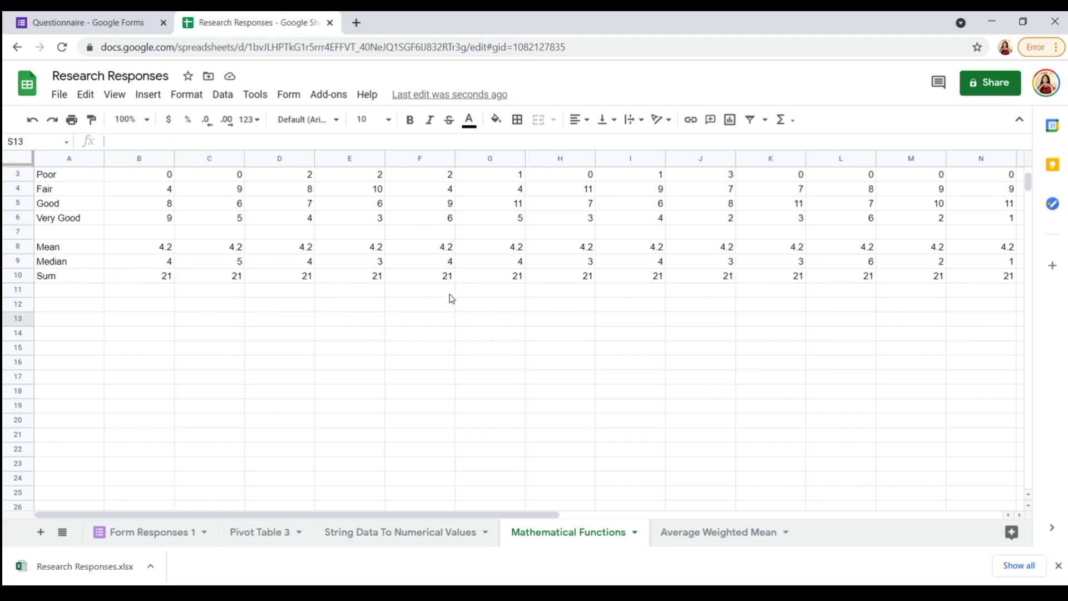
scroll(452, 317, up, 3)
drag(488, 509, 952, 508)
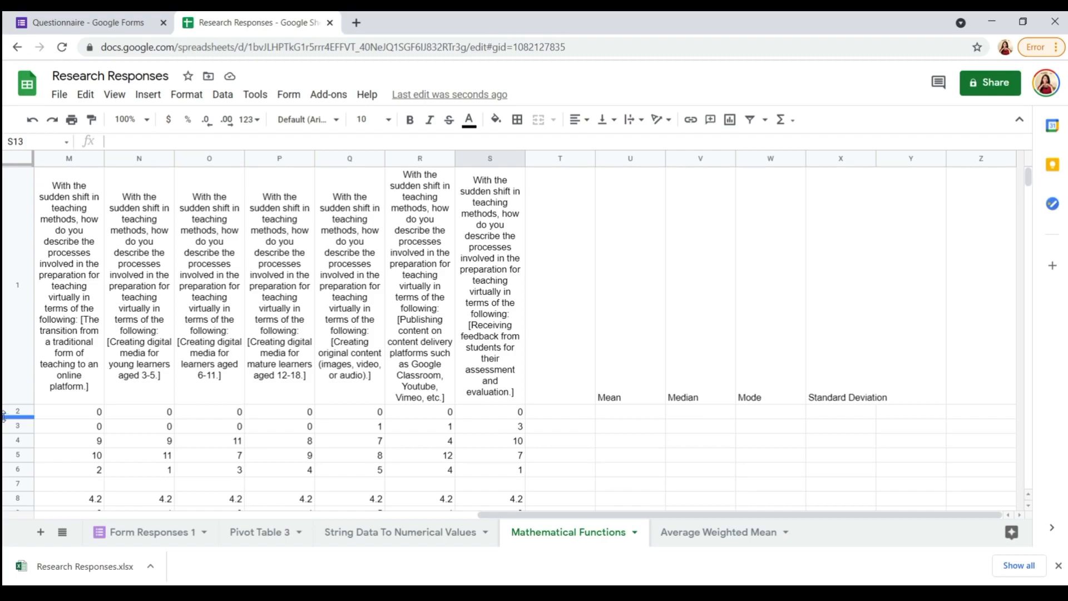
click(632, 412)
drag(666, 511, 161, 490)
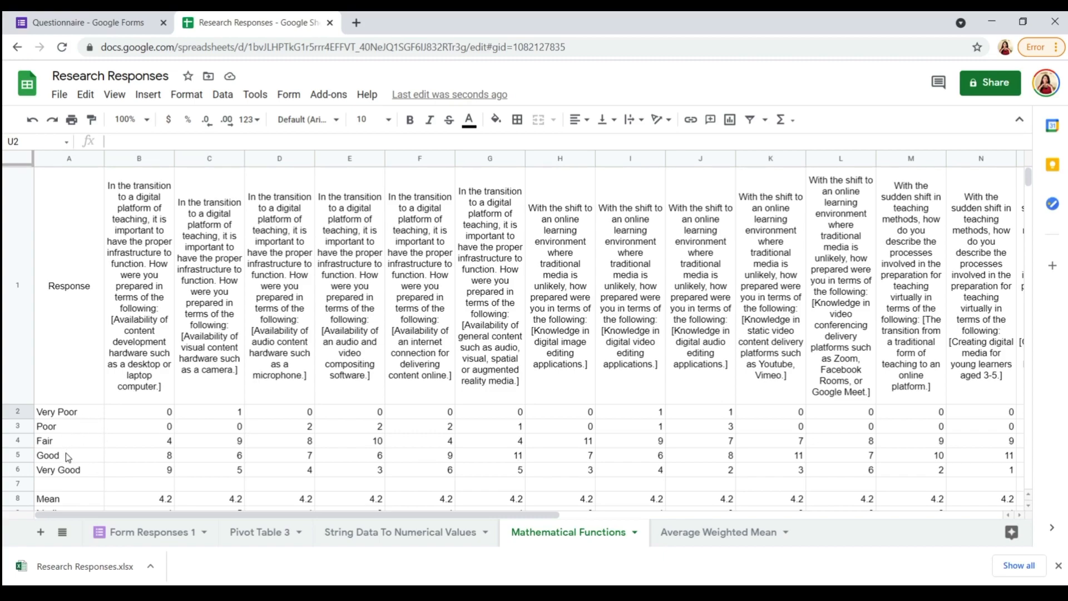
drag(241, 513, 687, 515)
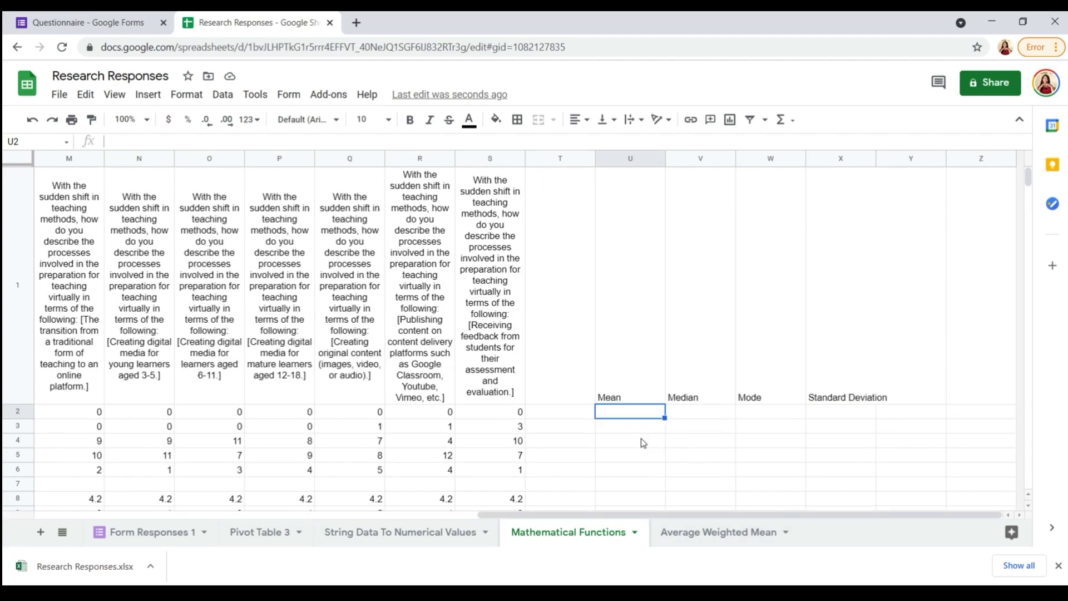
Compute the Very Poor row's Mean in U2 with an AVERAGE formula over B2:S2
text(=mean)
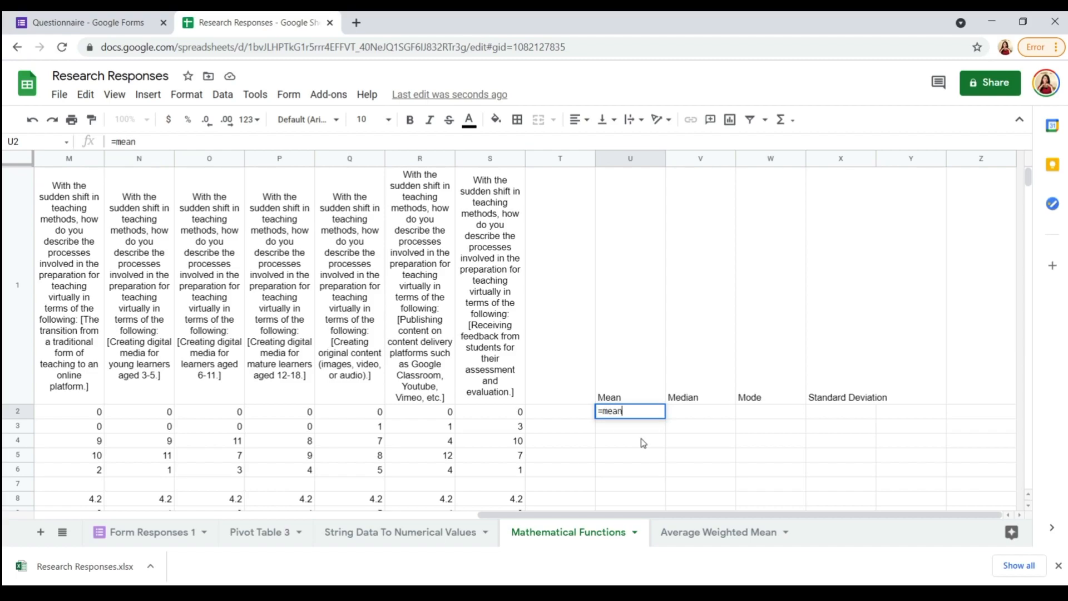
key(BackSpace)
key(BackSpace)
text(ean)
key(BackSpace)
key(BackSpace)
key(BackSpace)
key(BackSpace)
text(average)
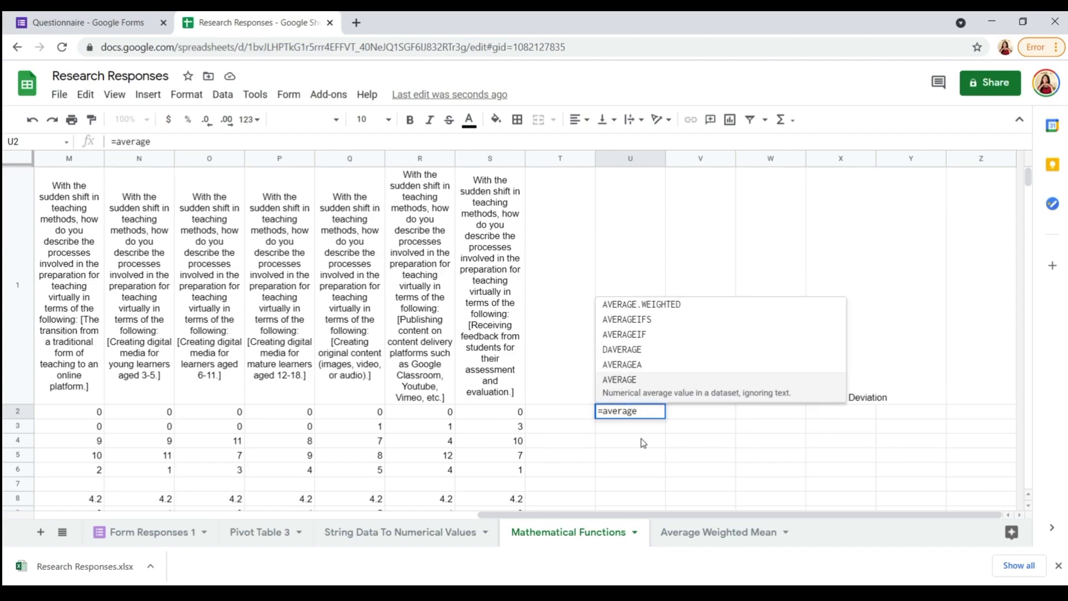
text(()
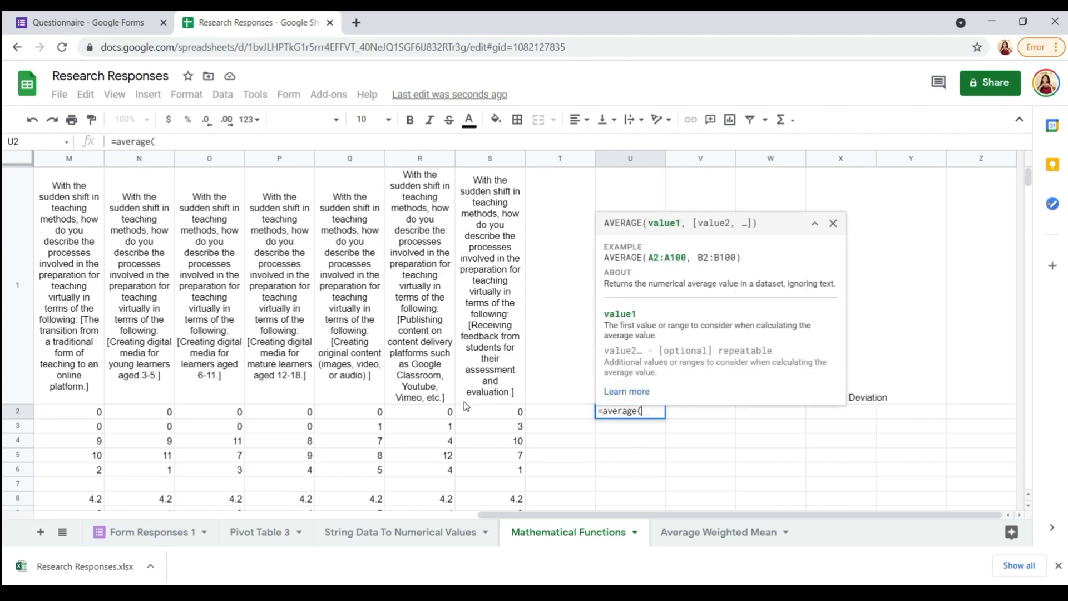
drag(502, 411, 135, 419)
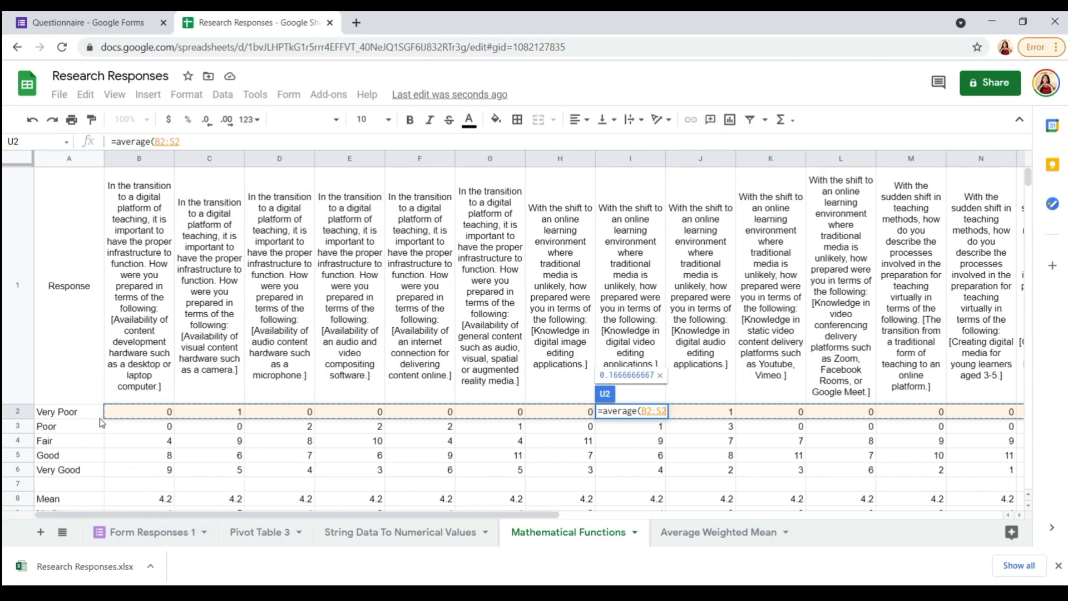
drag(343, 516, 679, 502)
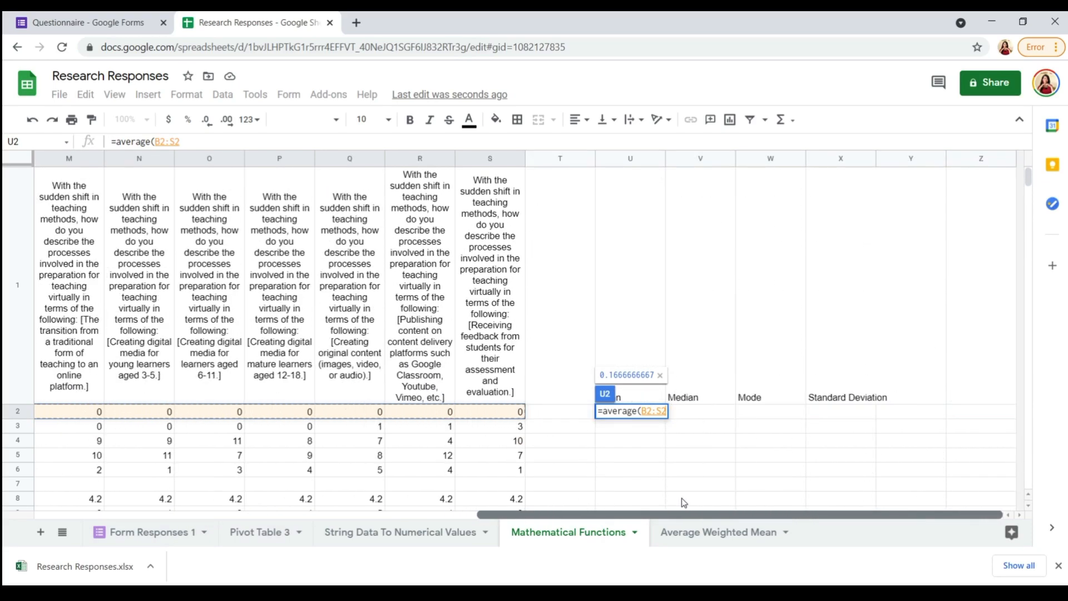
text())
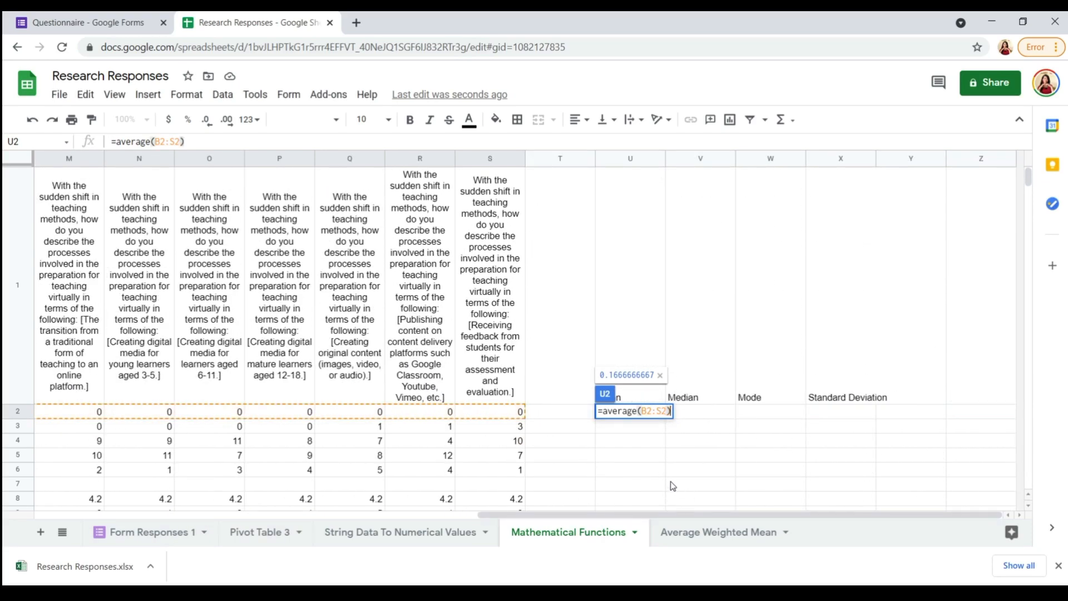
key(Return)
Copy the Mean formula from U2 down to U6 for the remaining response rows
click(655, 415)
drag(664, 415, 668, 474)
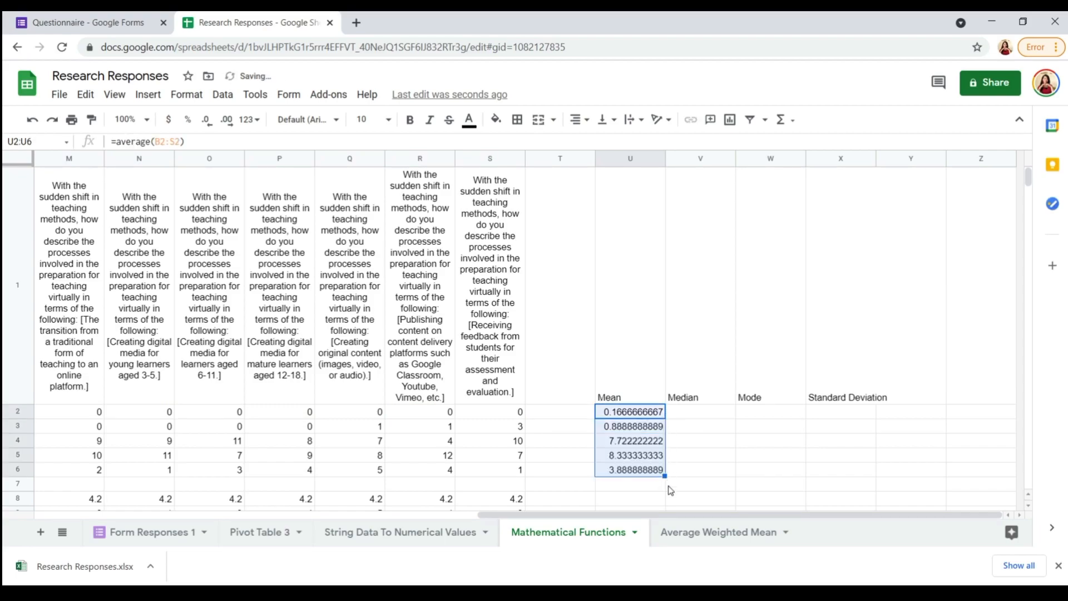
click(651, 501)
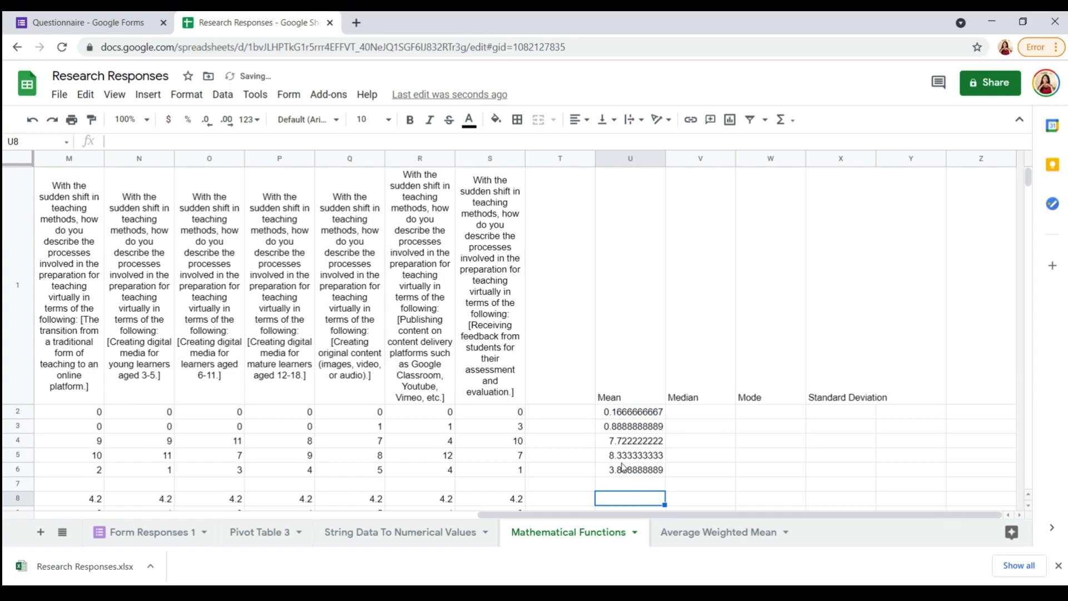
Compute the Median in V2 with a MEDIAN formula over B2:S2 and accept the suggested fill down to V6
drag(634, 515, 666, 506)
click(706, 415)
text(=median()
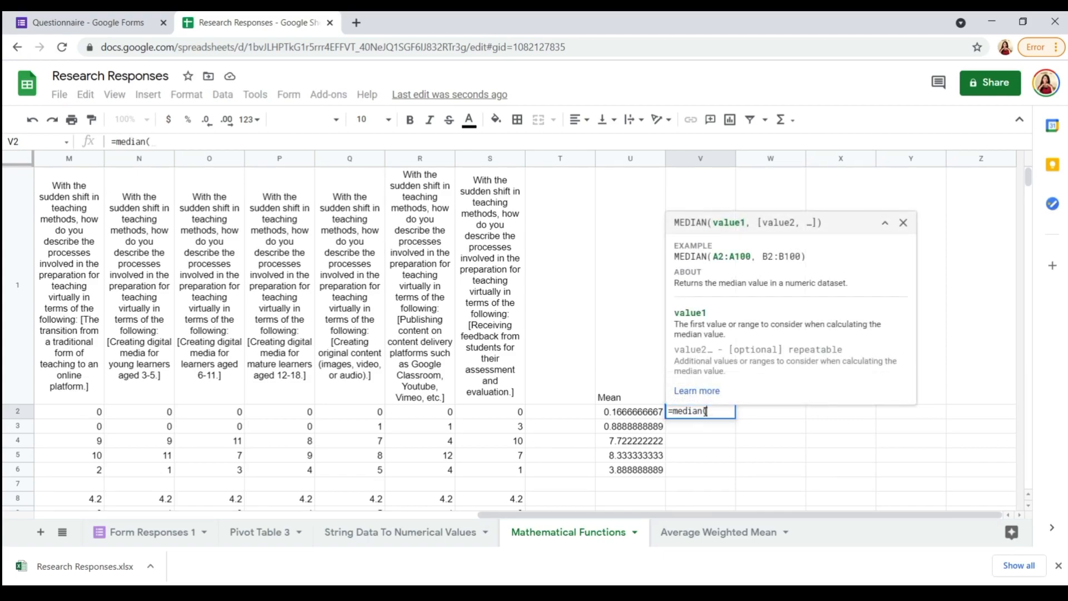
drag(499, 409, 27, 414)
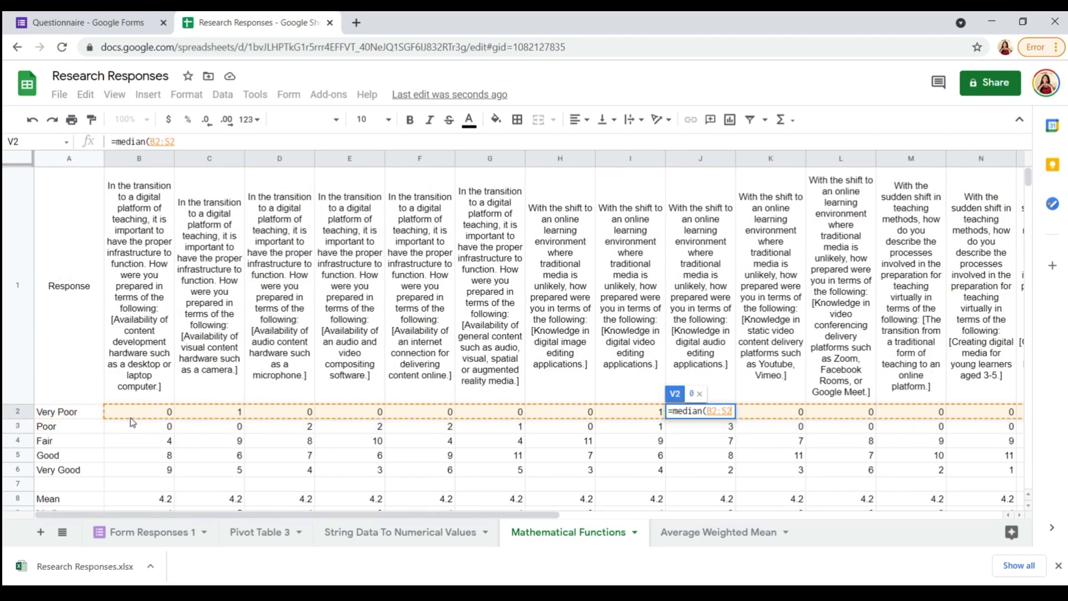
drag(310, 517, 709, 520)
text())
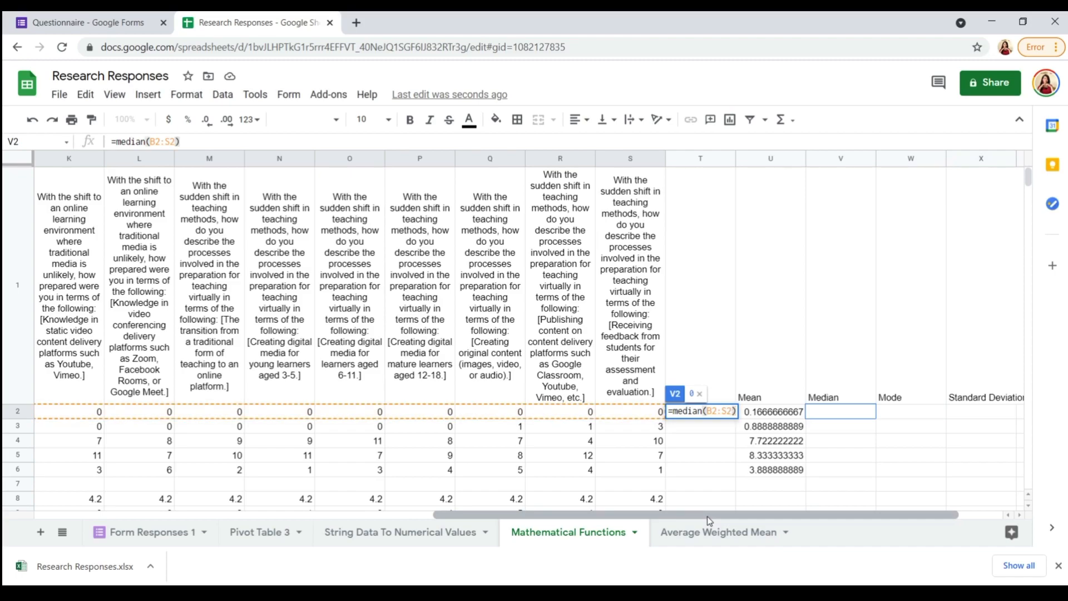
key(Return)
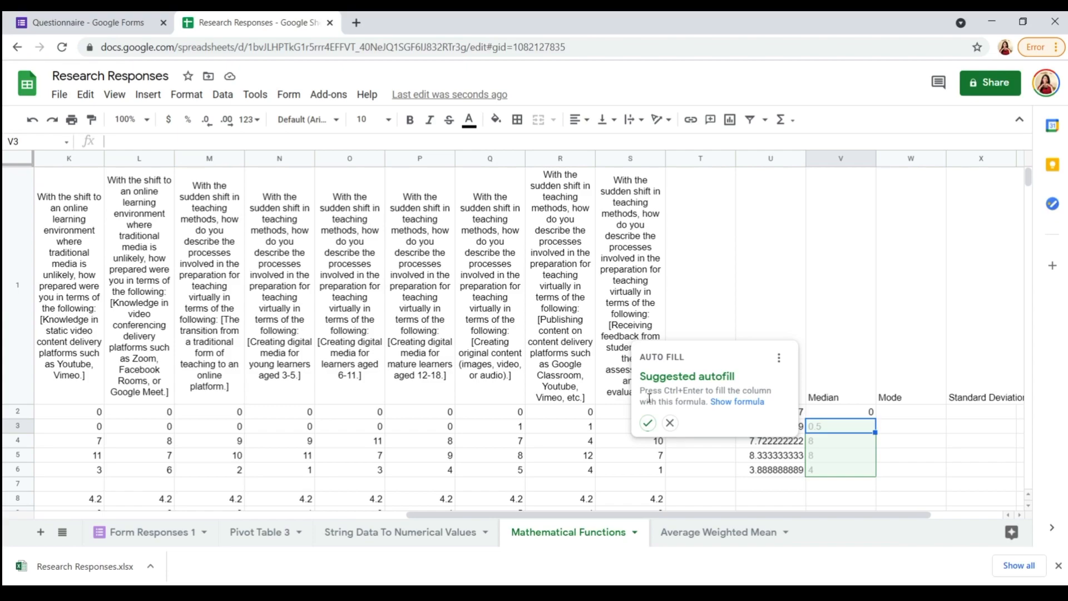
click(648, 423)
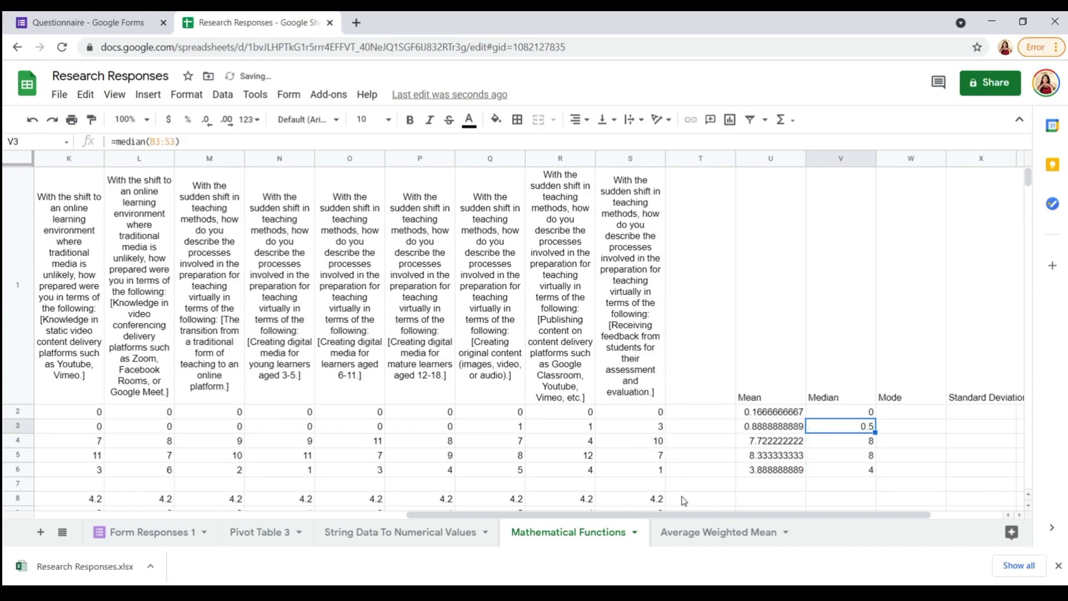
Compute the Mode in W2 with a MODE formula over B2:S2 and accept the suggested fill down to W6
drag(688, 515, 753, 516)
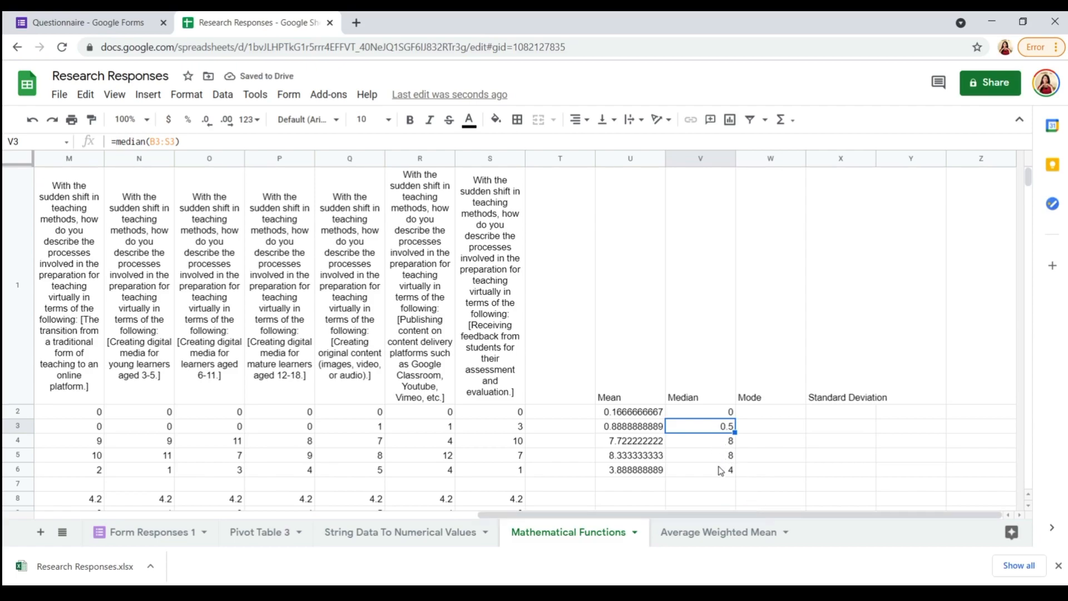
click(801, 415)
text(=m)
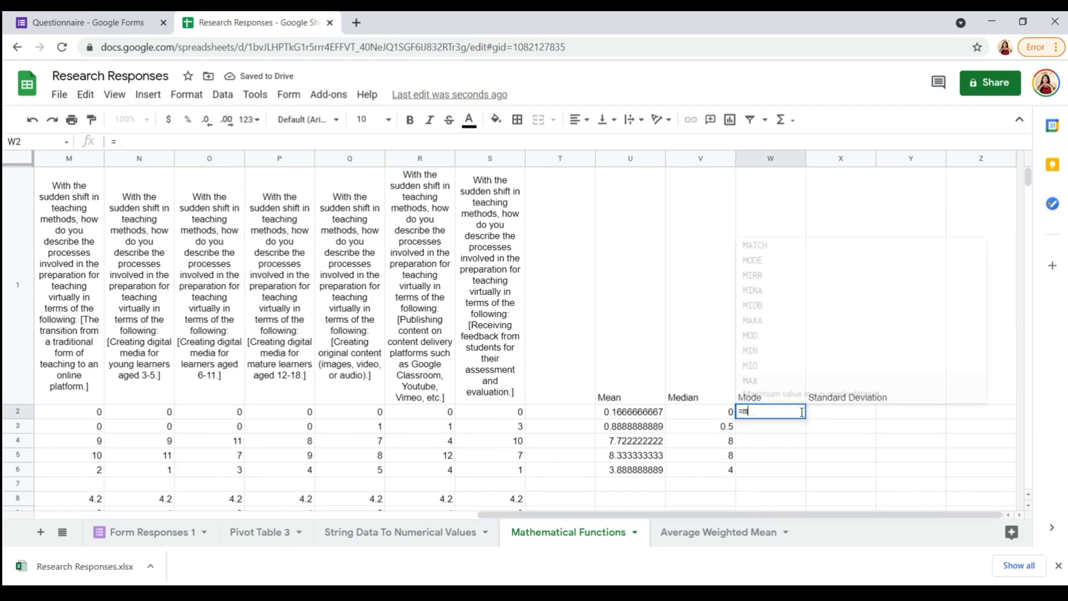
text(ode()
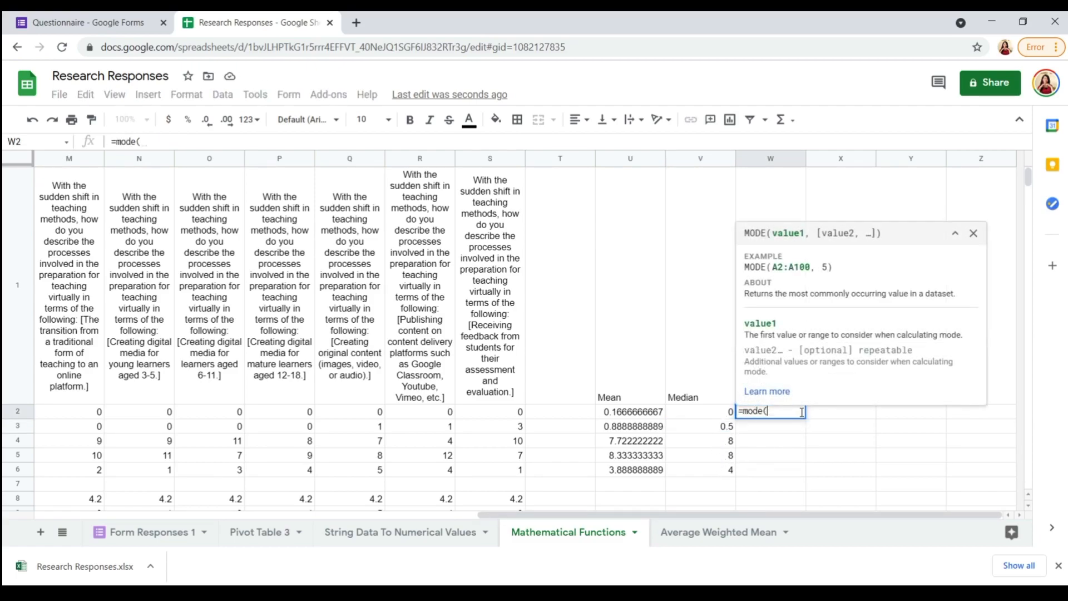
drag(500, 412, 161, 421)
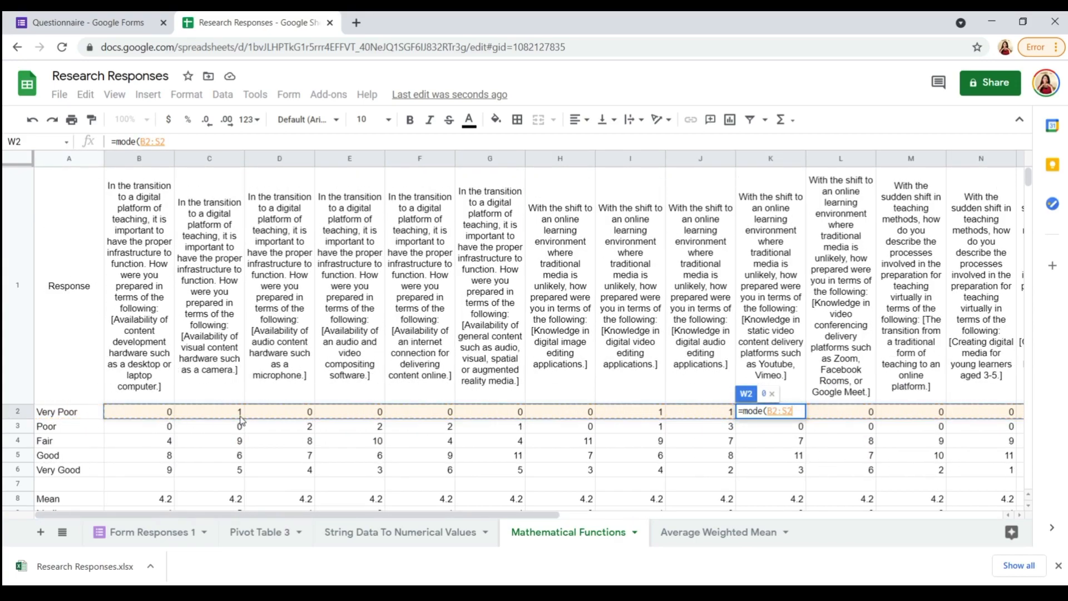
drag(317, 518, 771, 528)
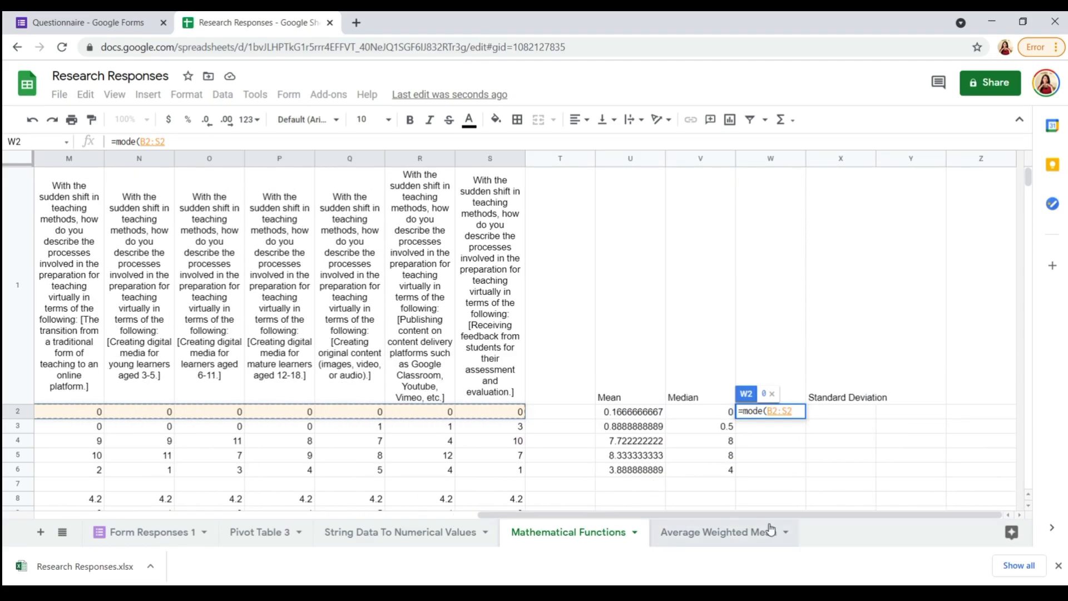
text())
key(Return)
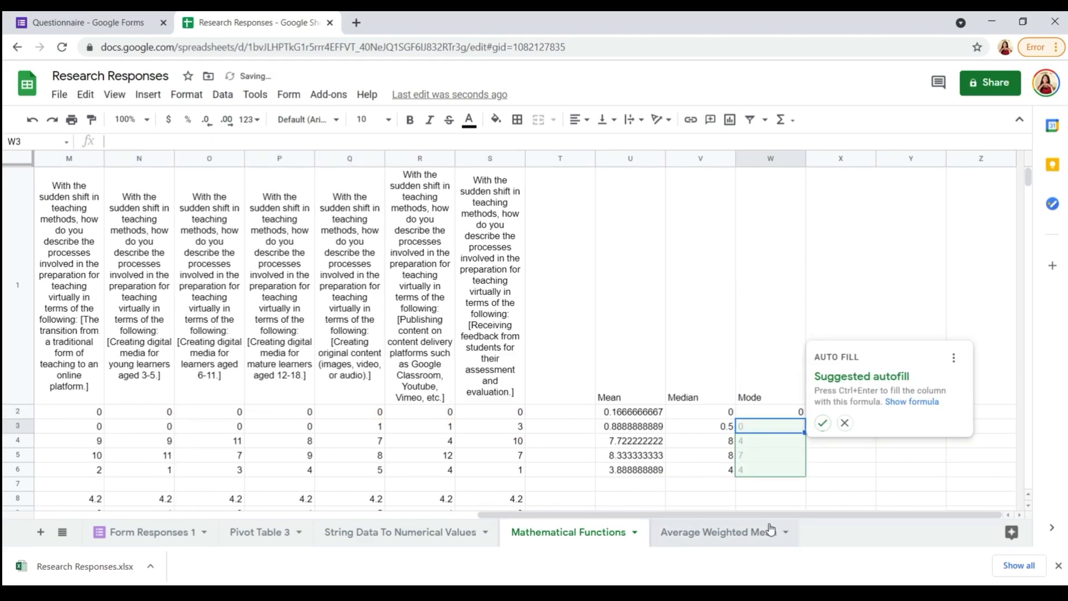
click(822, 423)
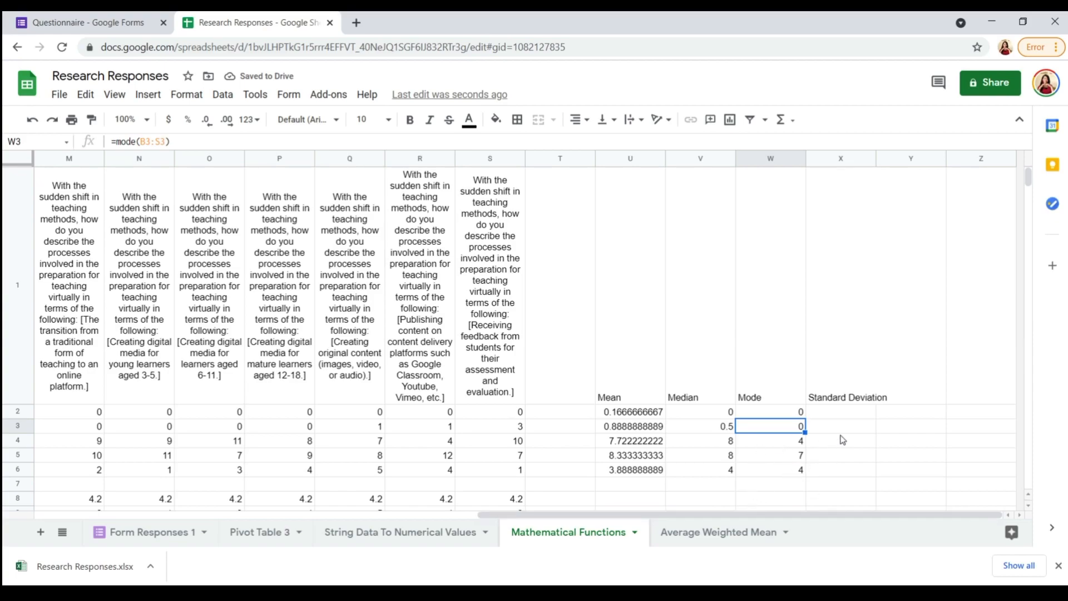
Compute the Standard Deviation in X2 with a STDEV formula over B2:S2 and accept the suggested fill down to X6
click(842, 417)
text(=st)
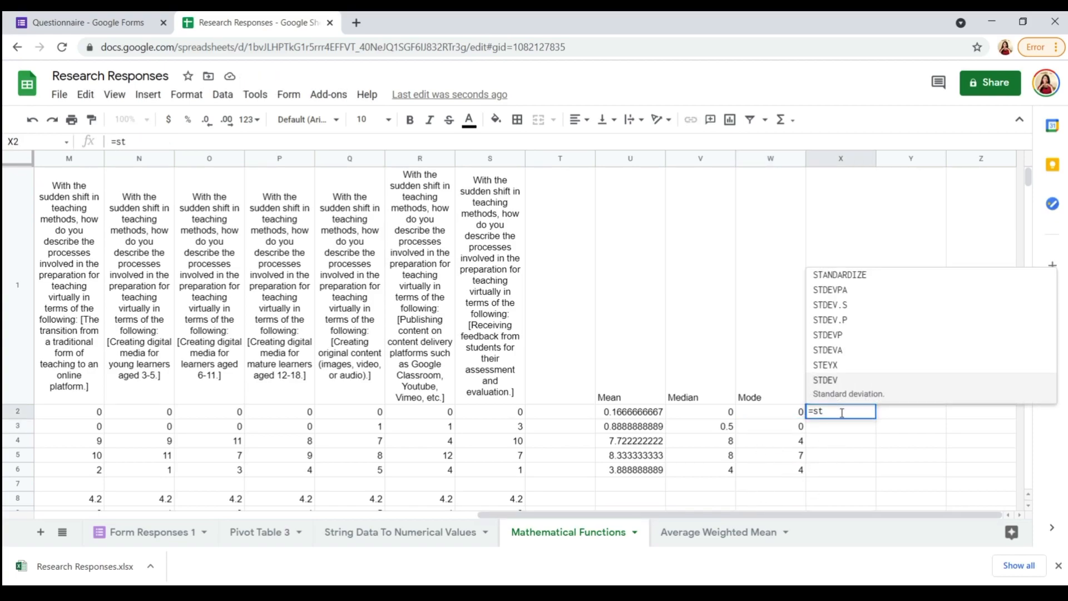
click(871, 390)
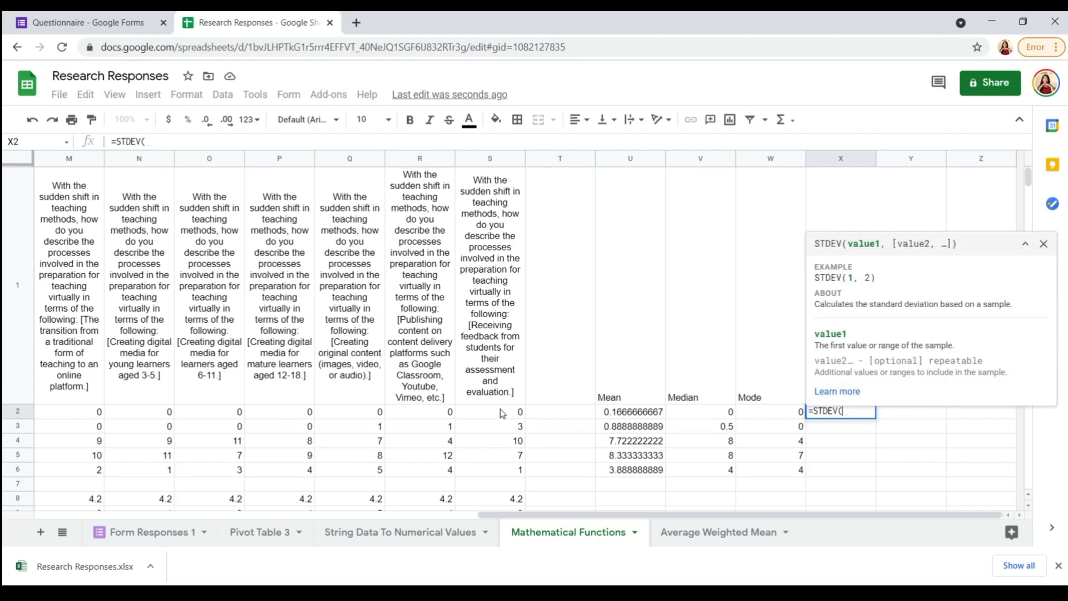
drag(508, 421, 139, 414)
drag(215, 514, 657, 515)
text())
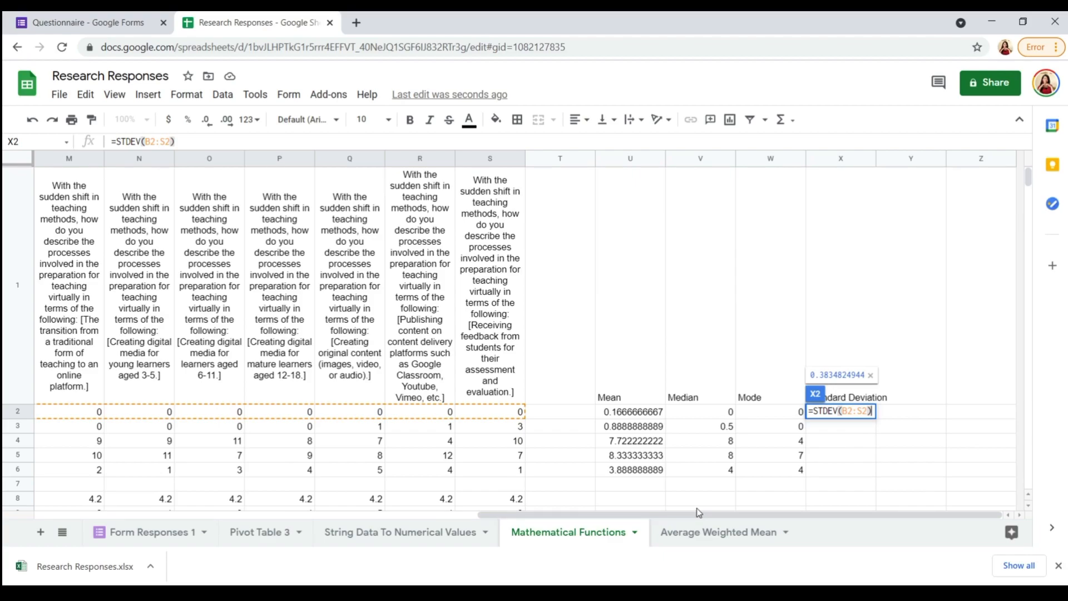
key(Return)
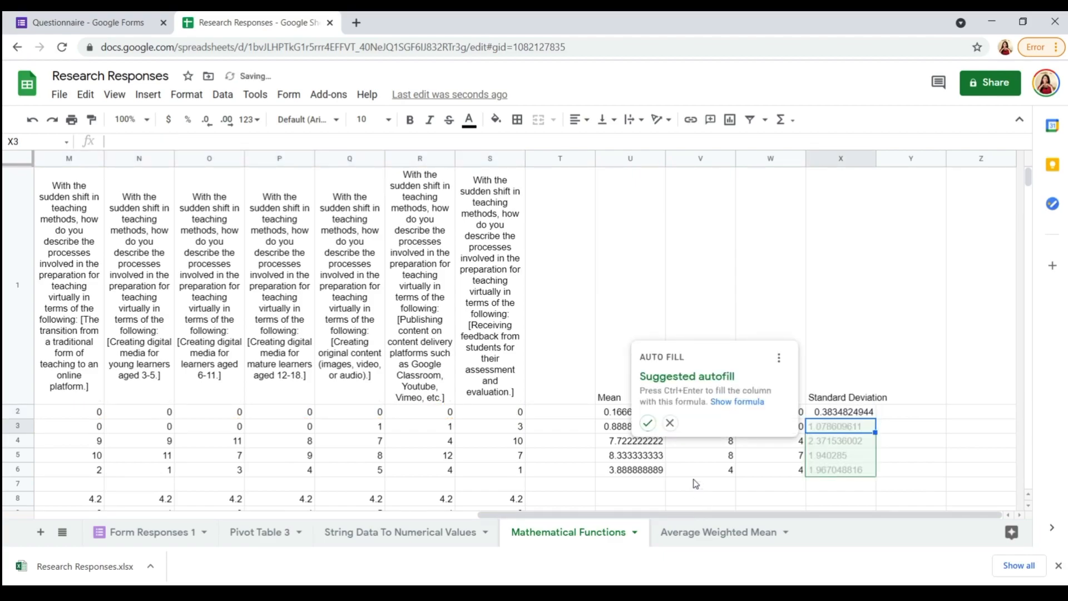
click(647, 424)
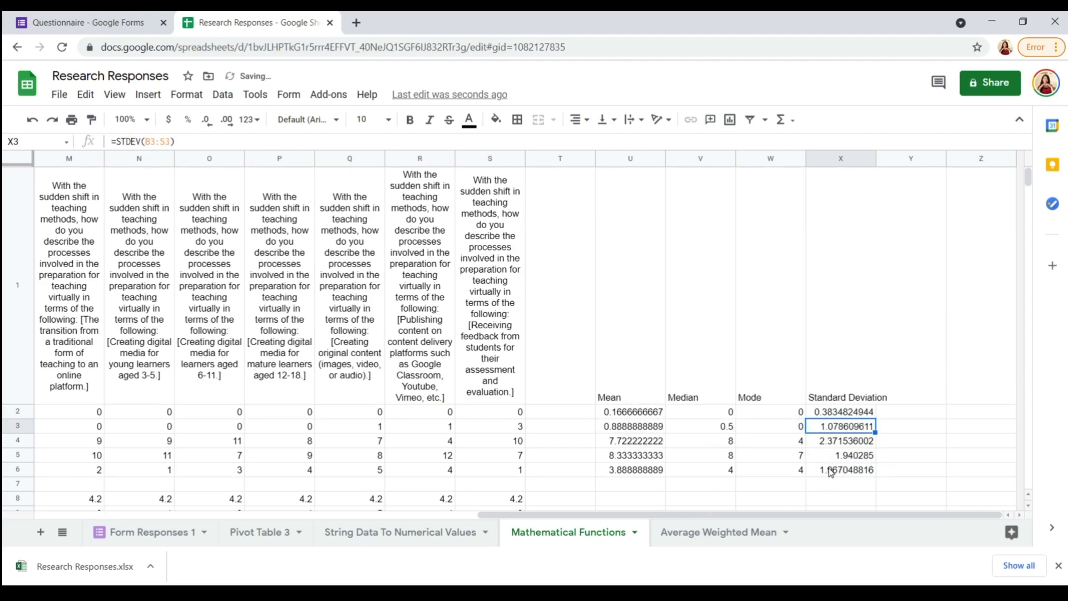
Review the Mean, Median, Mode and Standard Deviation of each response row against the row labels in column A
drag(824, 516, 2, 376)
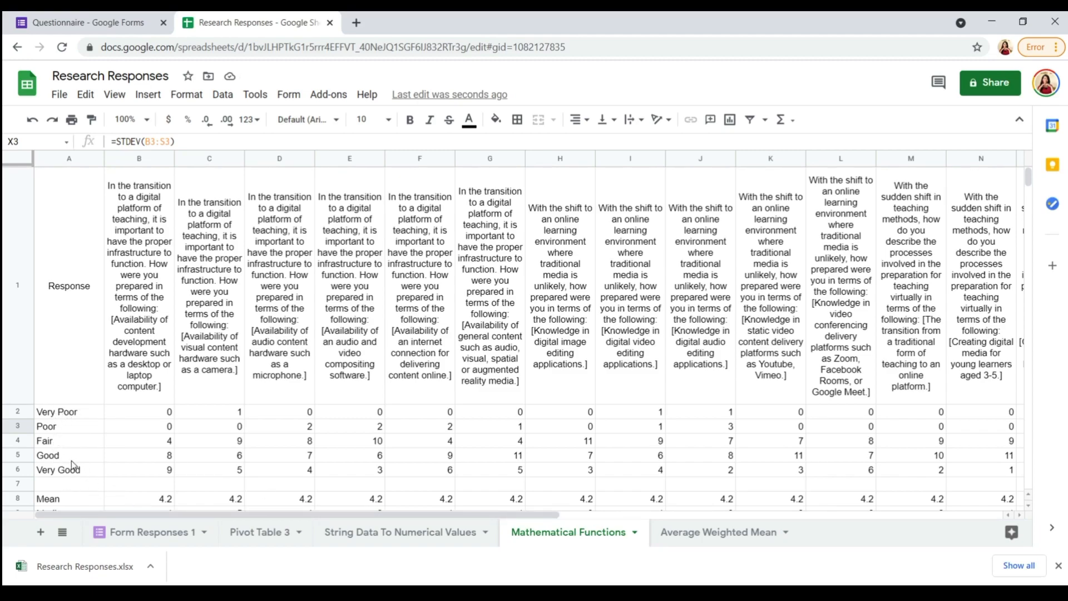
drag(132, 509, 576, 517)
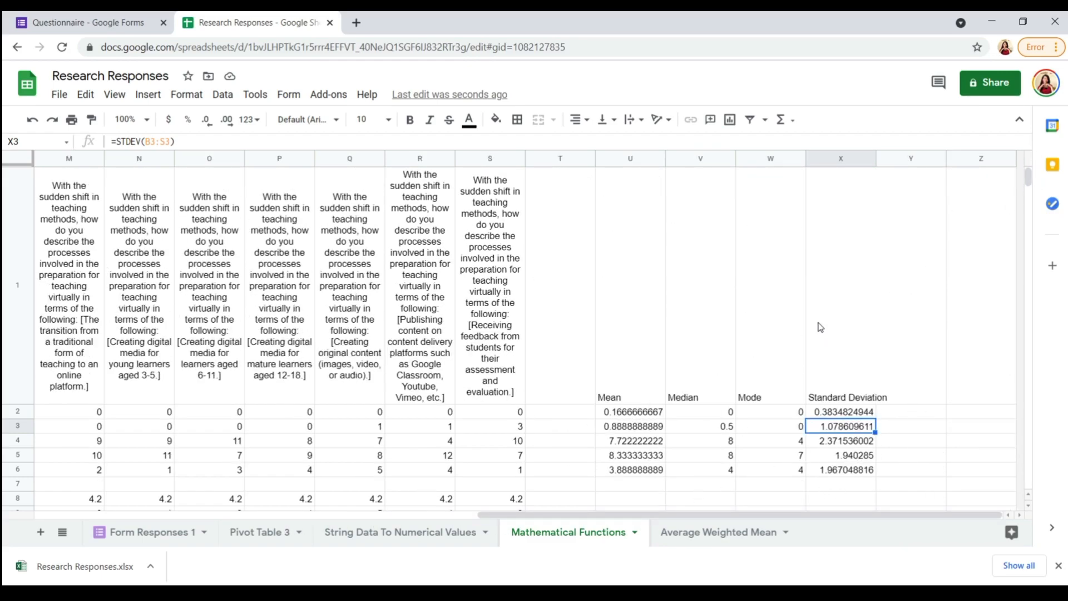
drag(793, 515, 791, 518)
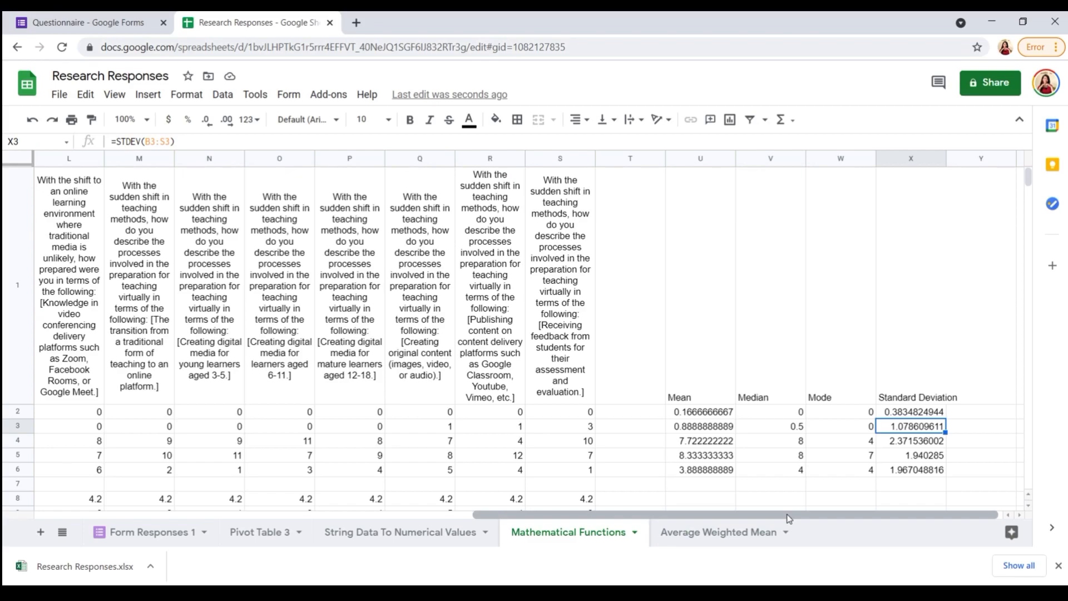
On the Average Weighted Mean sheet, compute C8 with an AVERAGE.WEIGHTED formula using C2:C6 as values and B2:B6 as weights
click(718, 532)
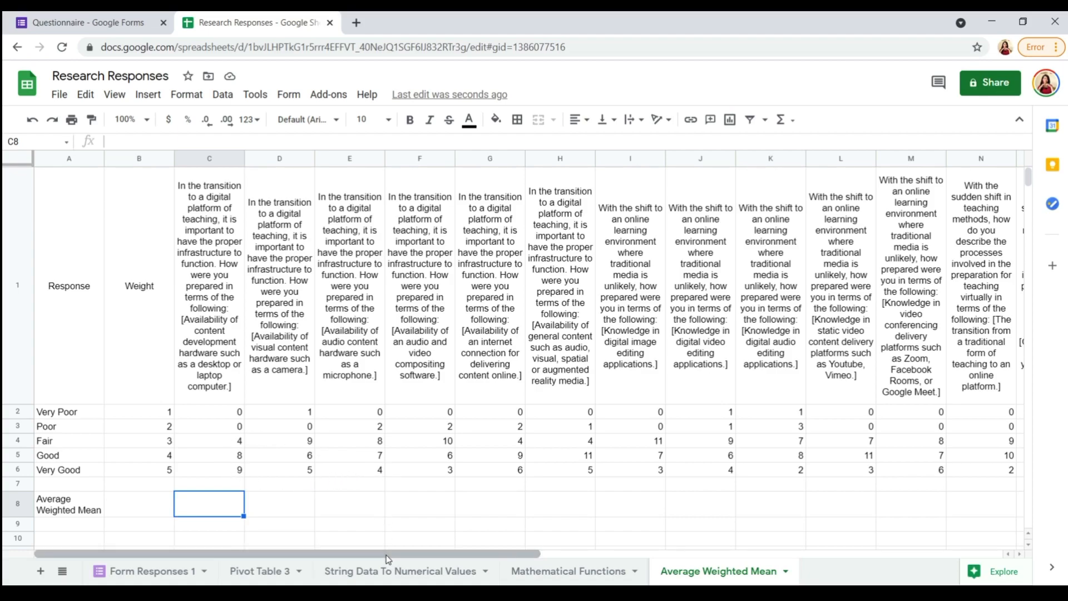
drag(385, 551, 474, 550)
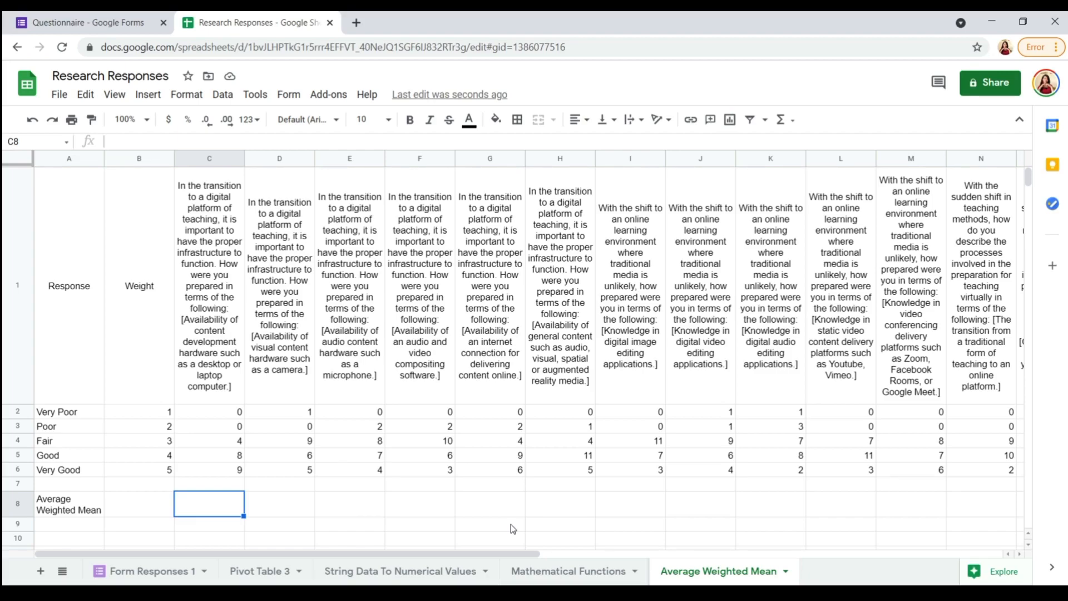
text(=)
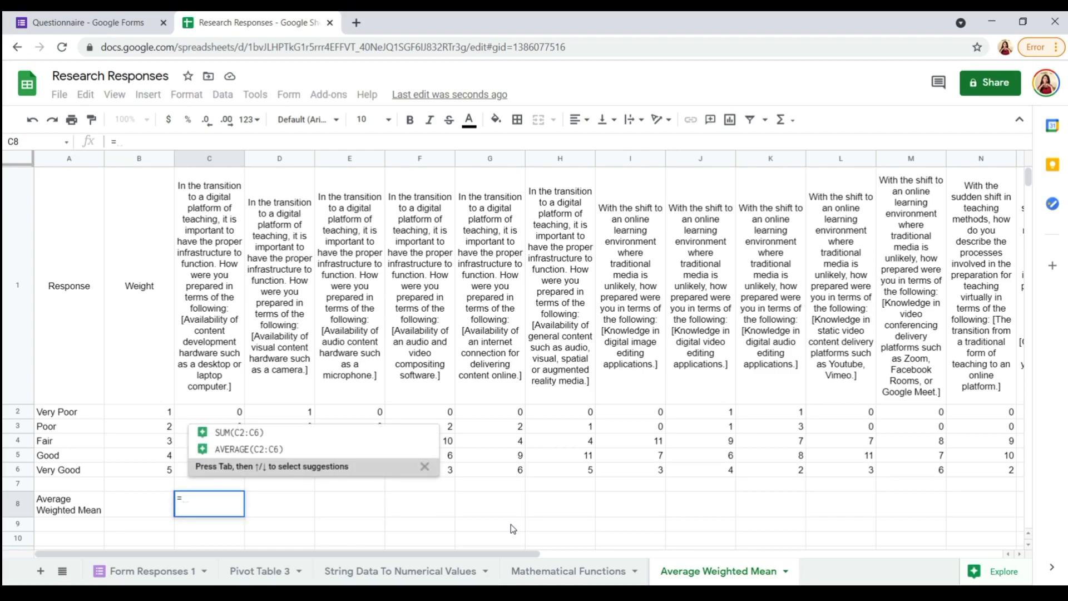
text(average.)
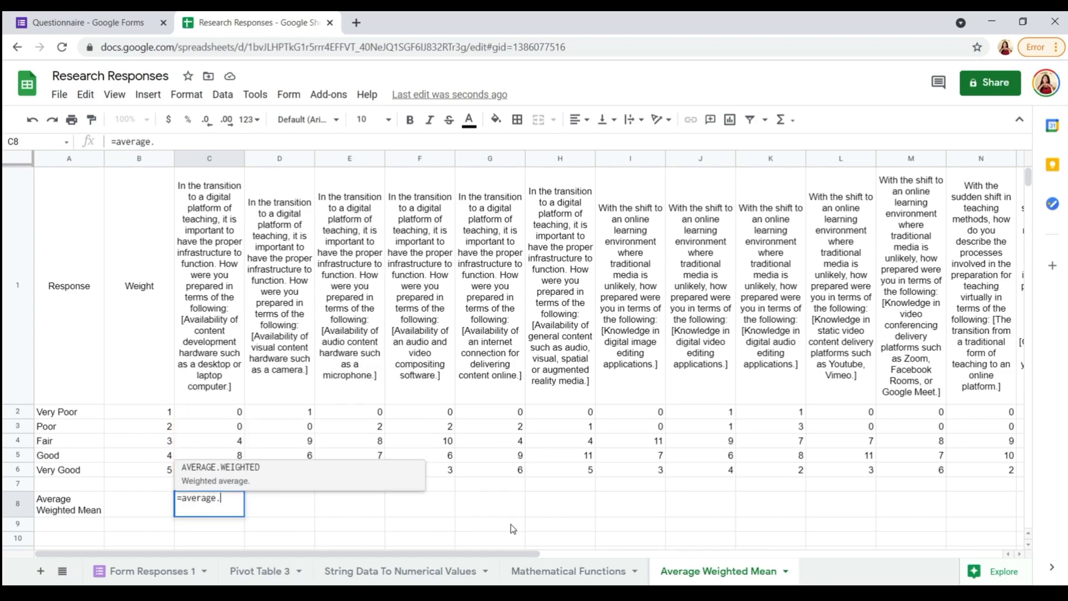
text(weighte)
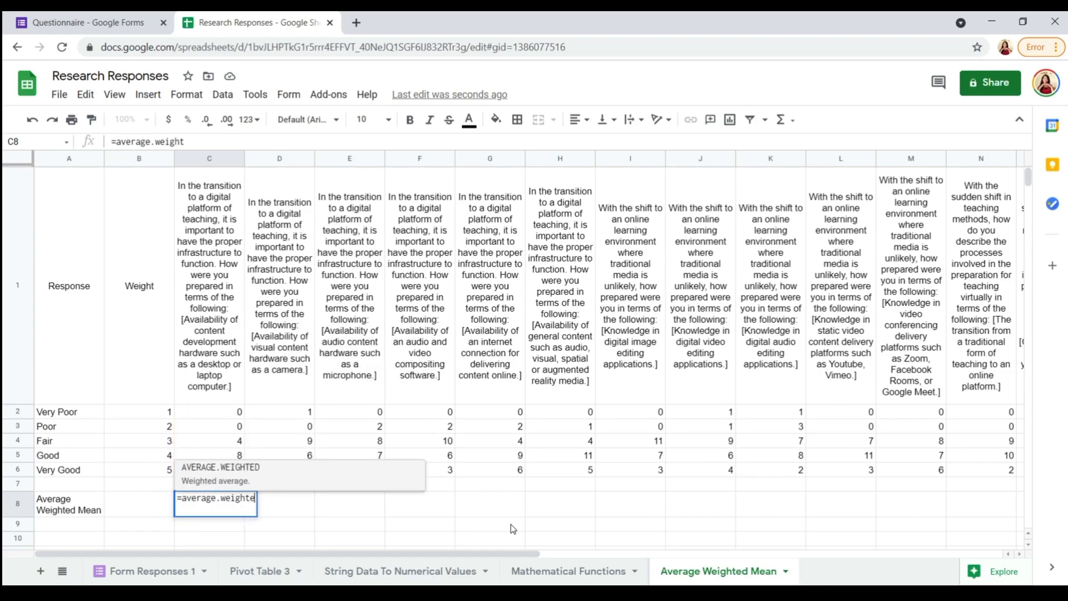
text(d()
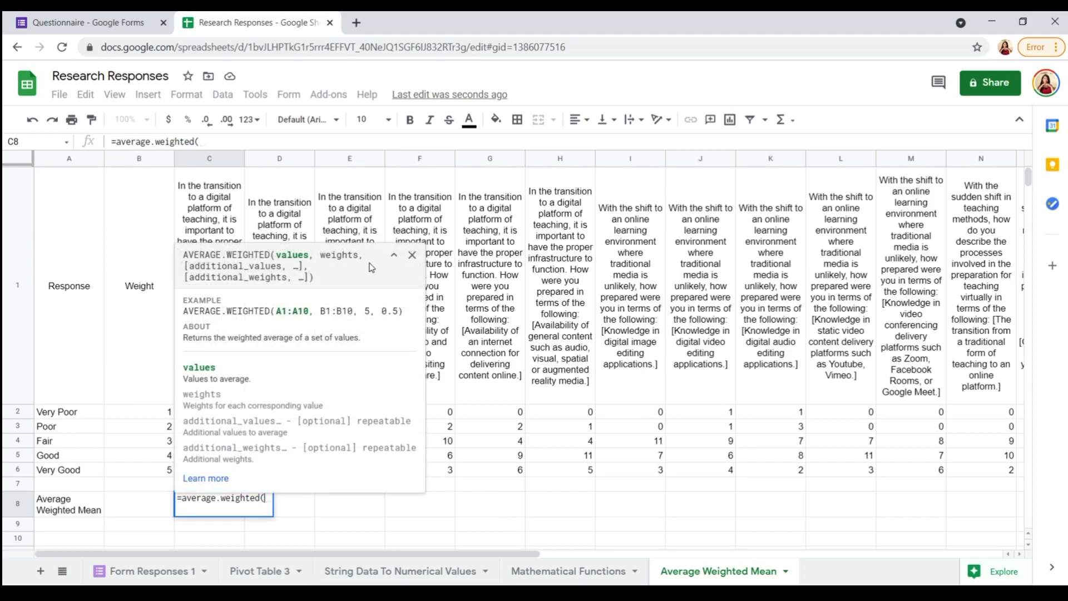
click(393, 255)
drag(209, 411, 218, 472)
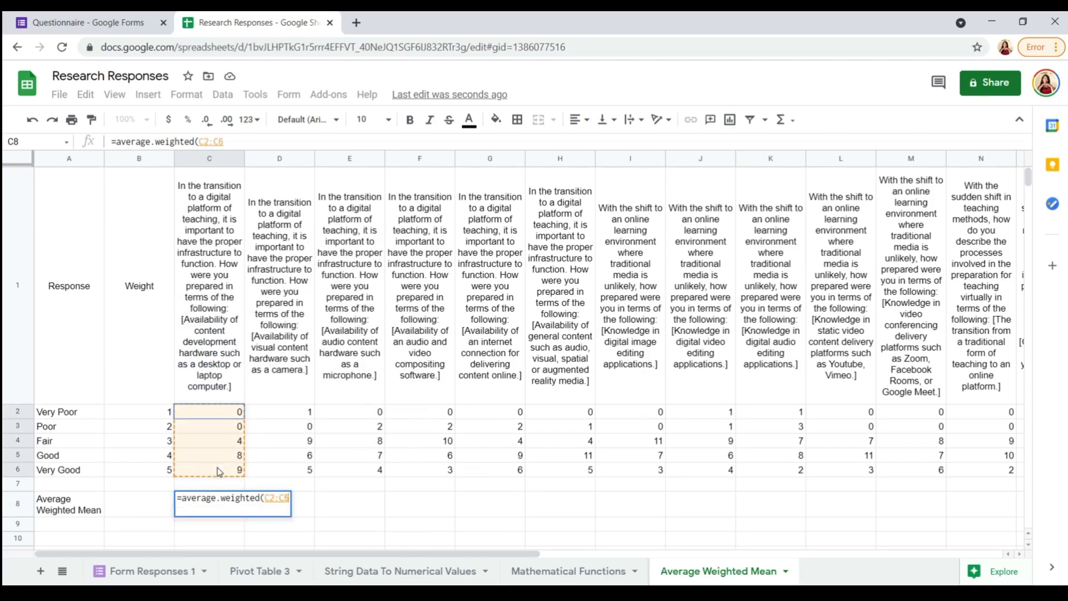
text(,)
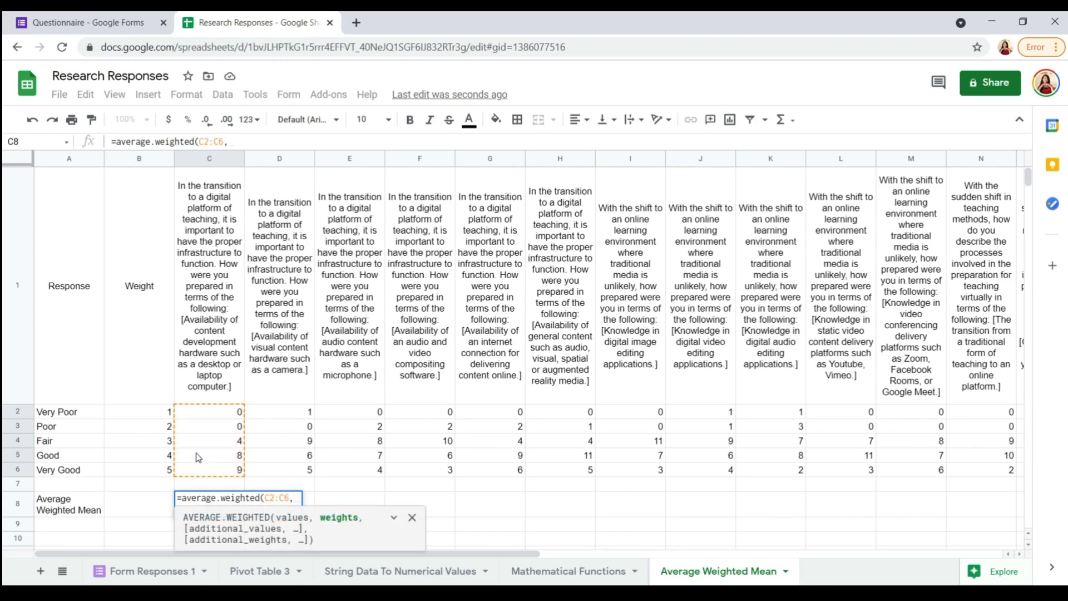
drag(169, 415, 172, 473)
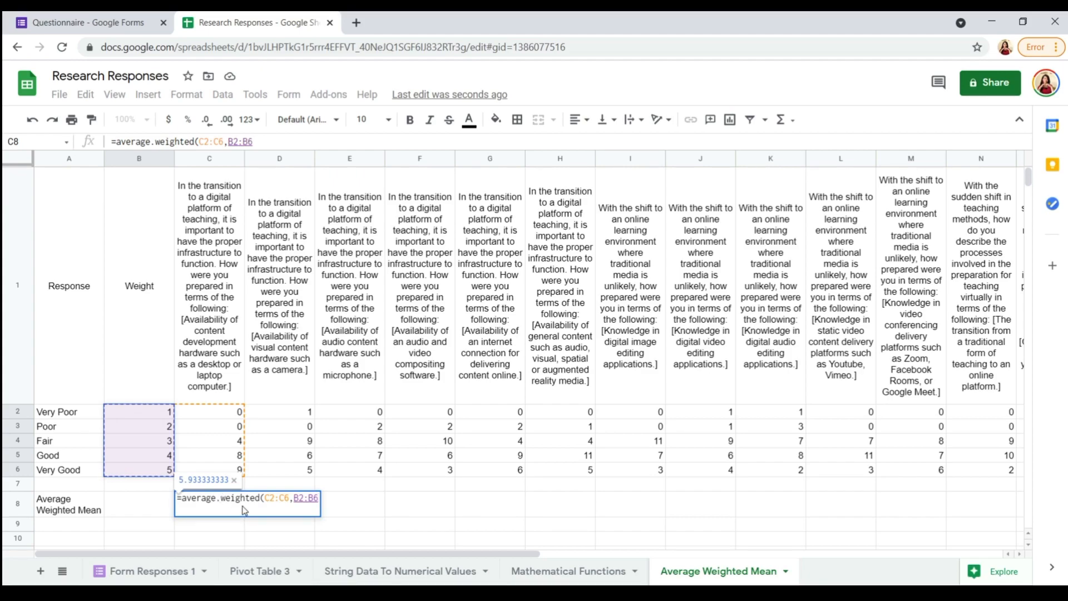
text())
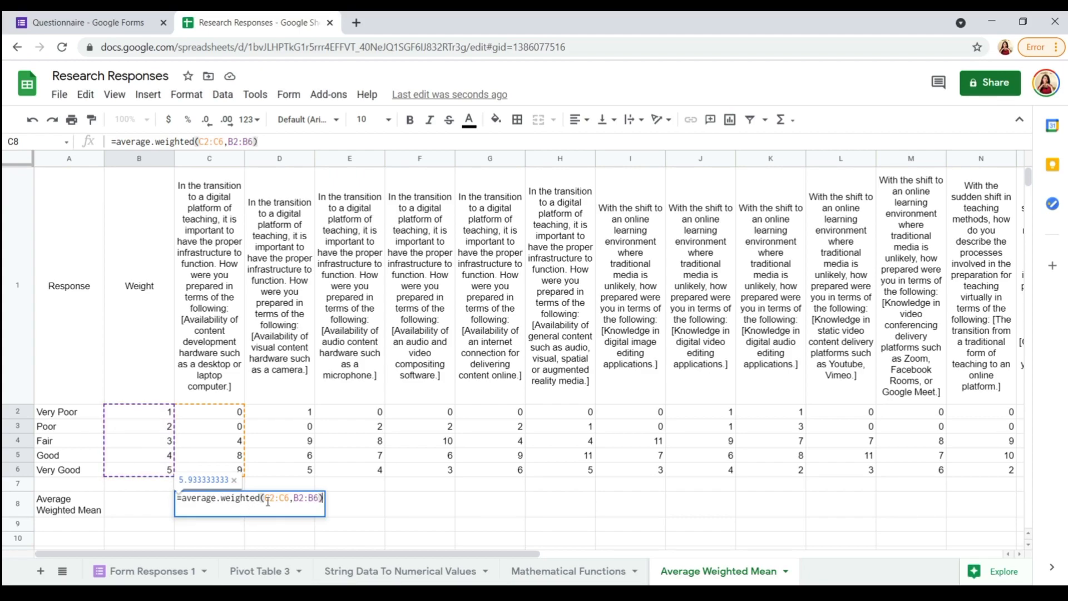
key(Return)
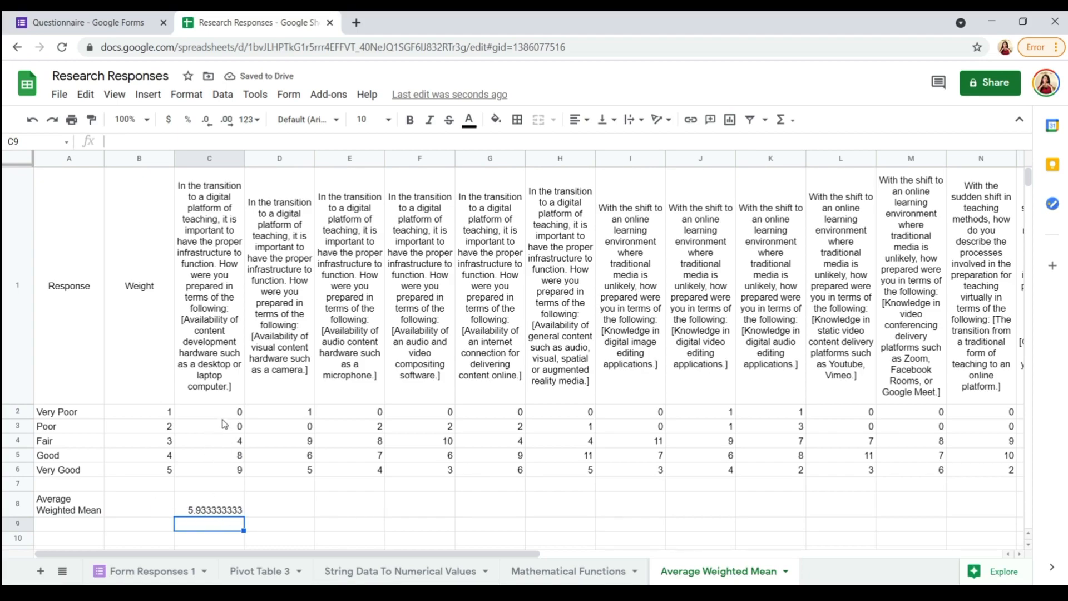
Fill the weighted average formula from C8 across the Average Weighted Mean row to T8
click(239, 508)
drag(243, 516, 589, 507)
drag(596, 554, 299, 522)
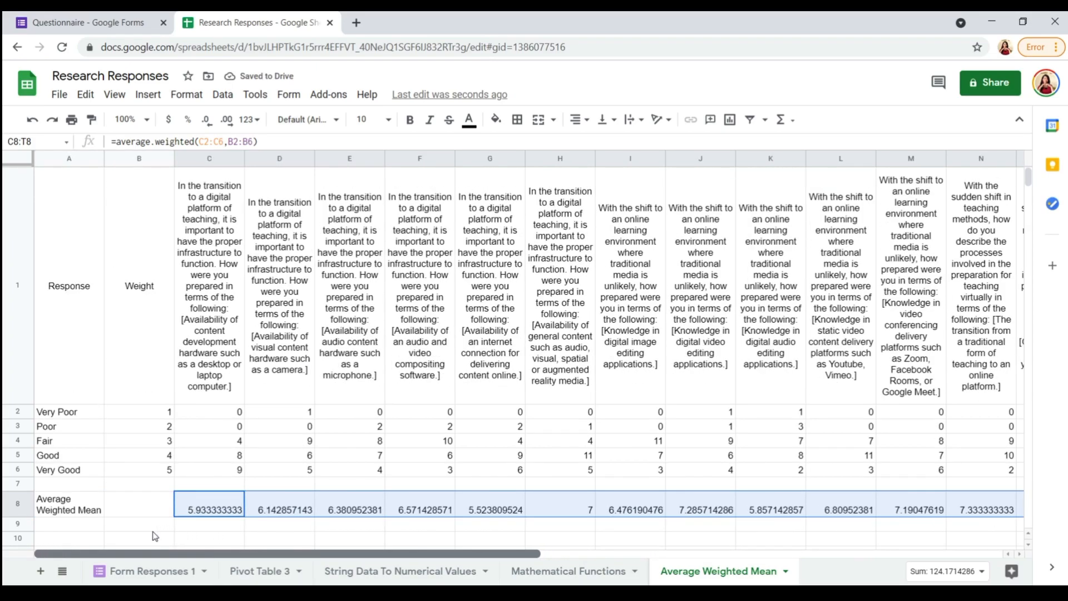
click(181, 537)
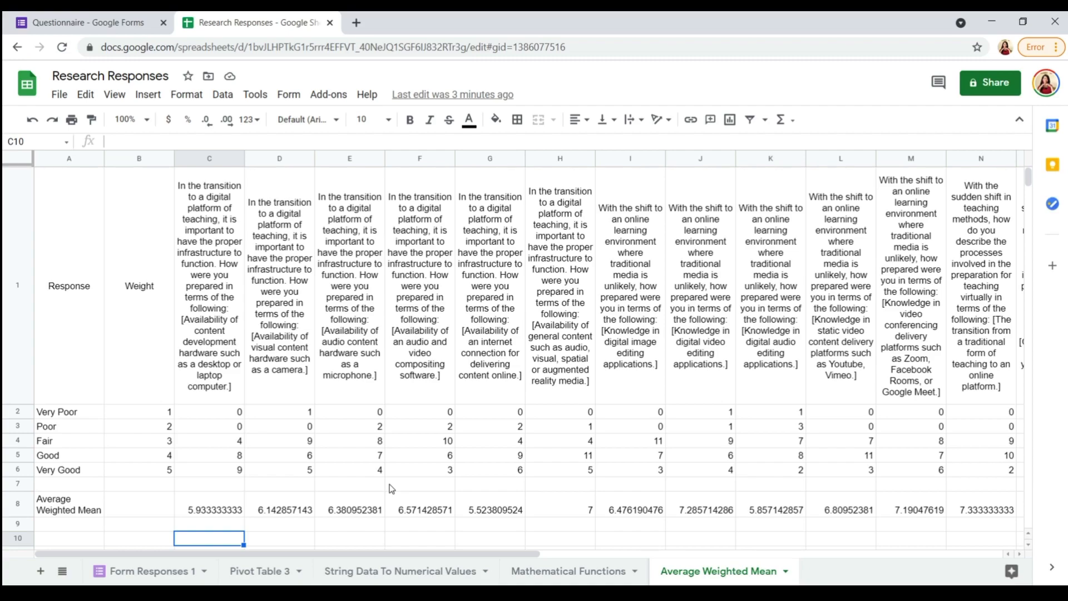
Create a new blank Google Docs document in a separate browser tab
click(356, 23)
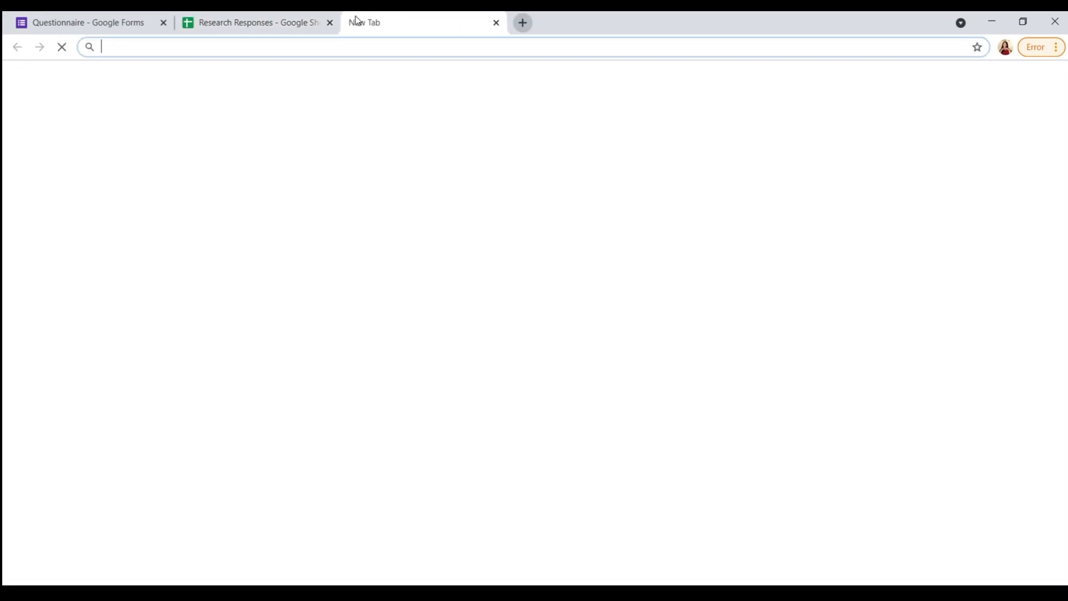
text(docs.google)
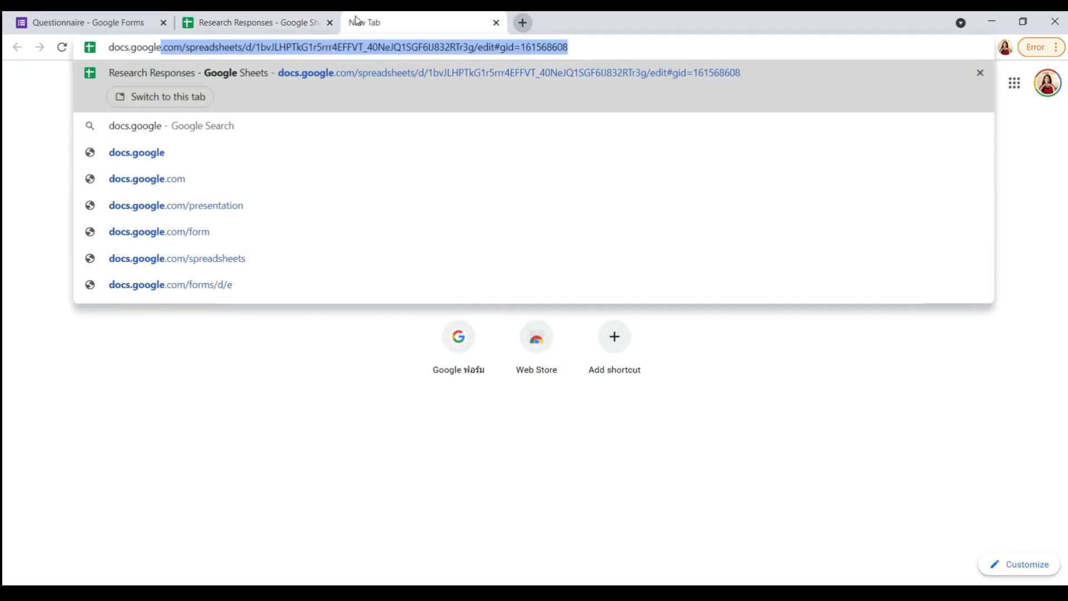
text(.com/create)
key(Return)
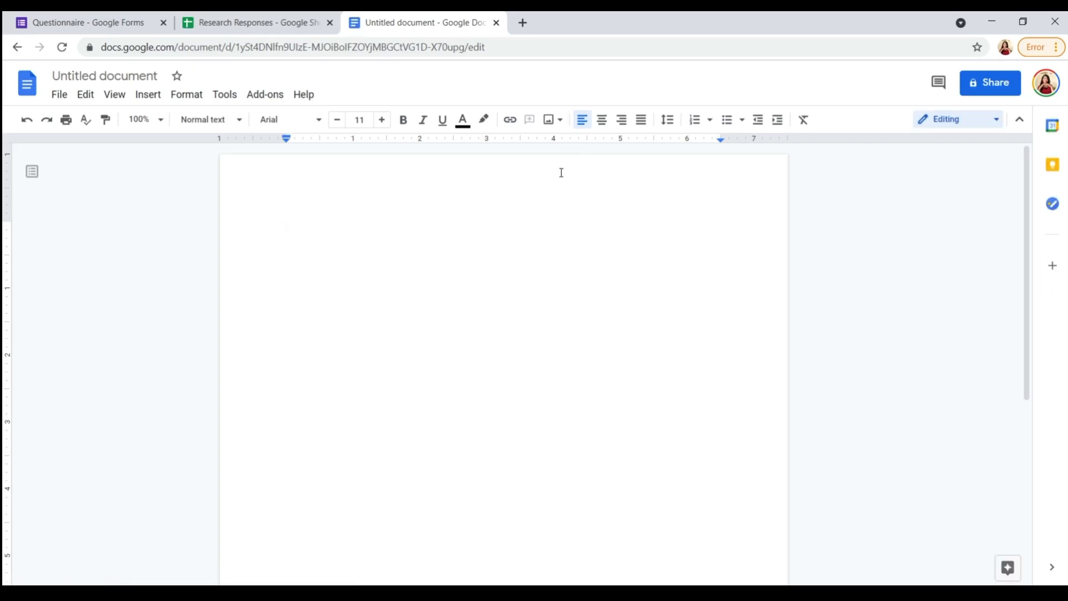
Enter the title "An Analysis On How Teachers Rapidly Prepare For Distance Learning In Primary Level In Rayong, Thailand."
text(An Analysis )
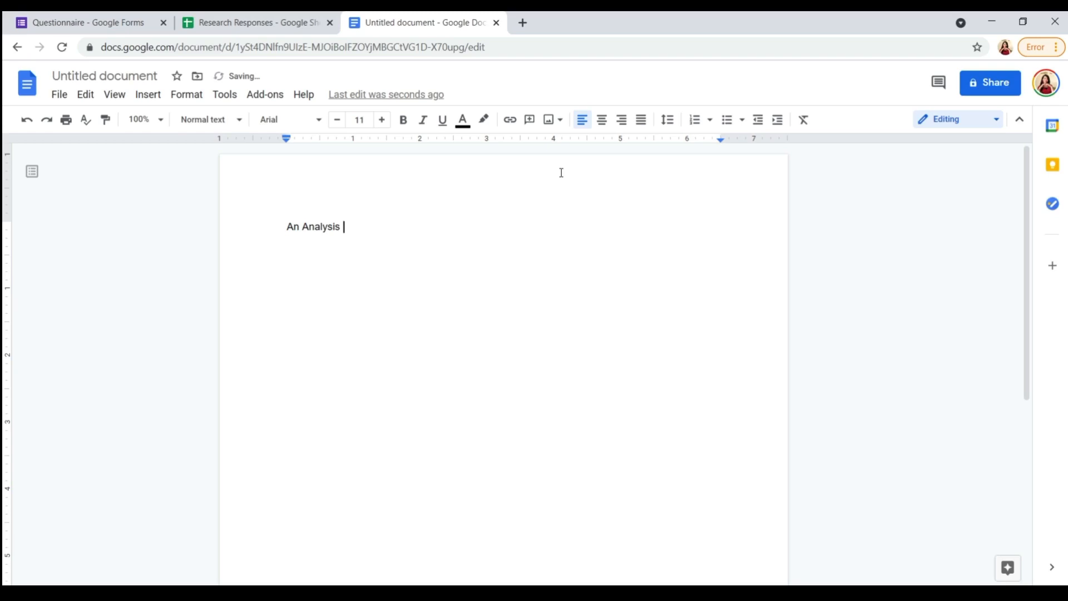
text(on How Teachers Rapidly Pre)
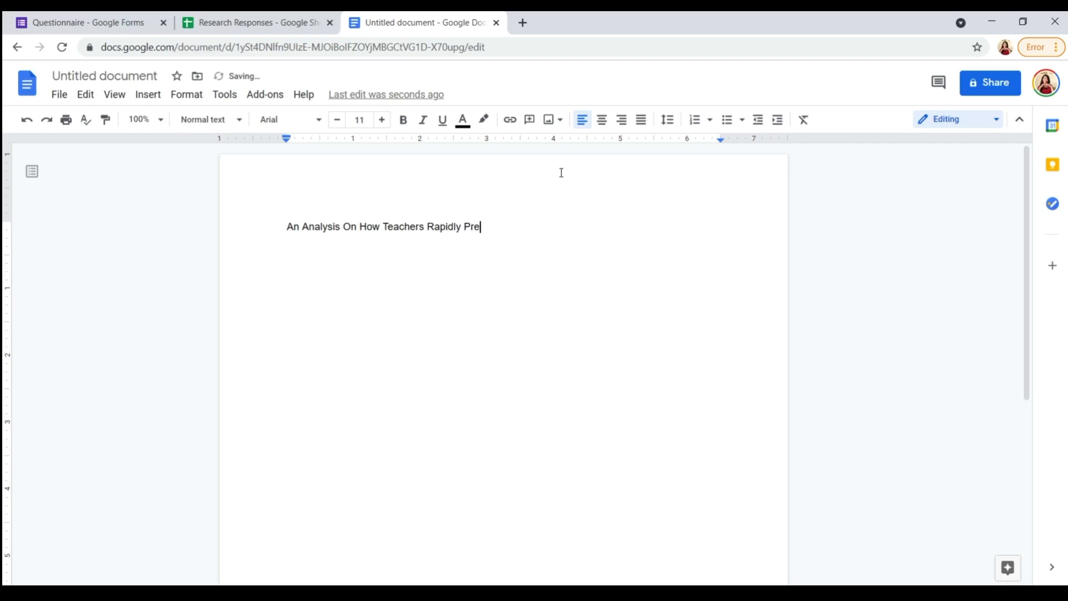
text(pare For Distance Learnin)
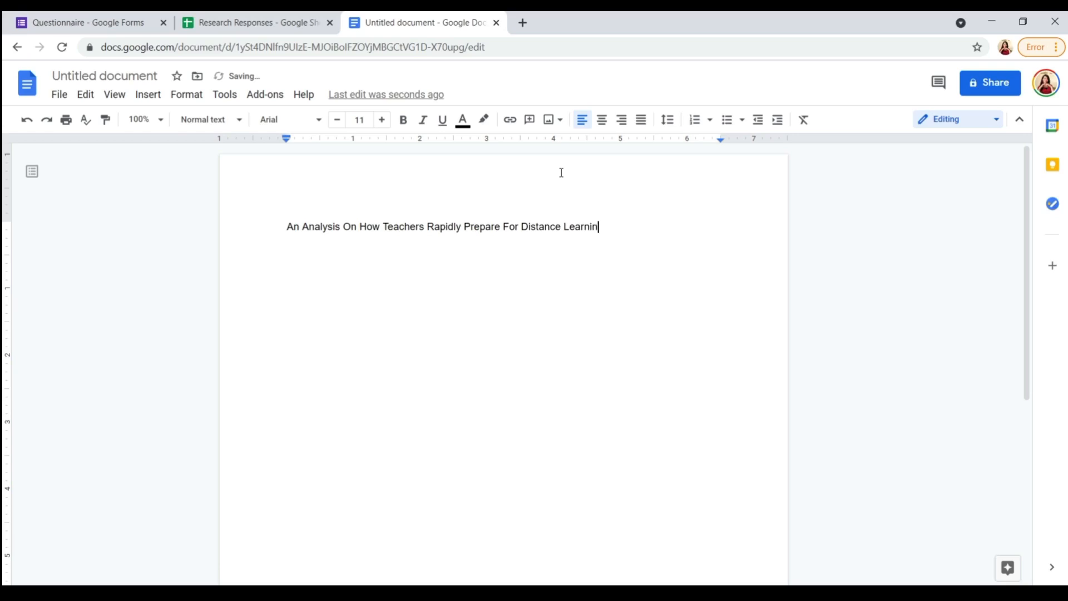
text(g In Primary Level In Rayong)
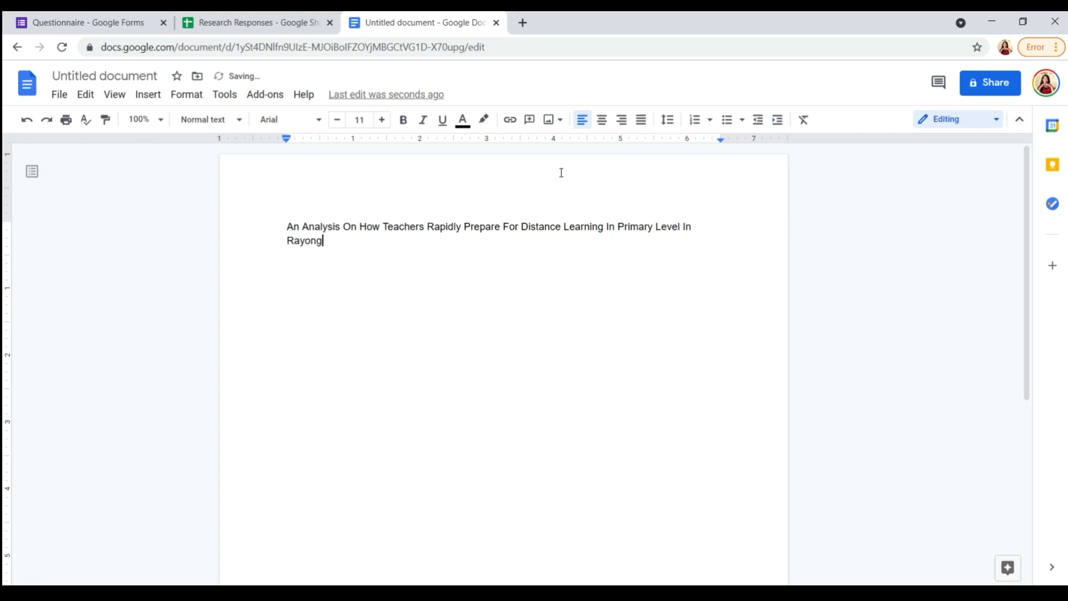
text(, Thailand.)
Change the font of the whole title text to Montserrat
key(ctrl+a)
click(238, 119)
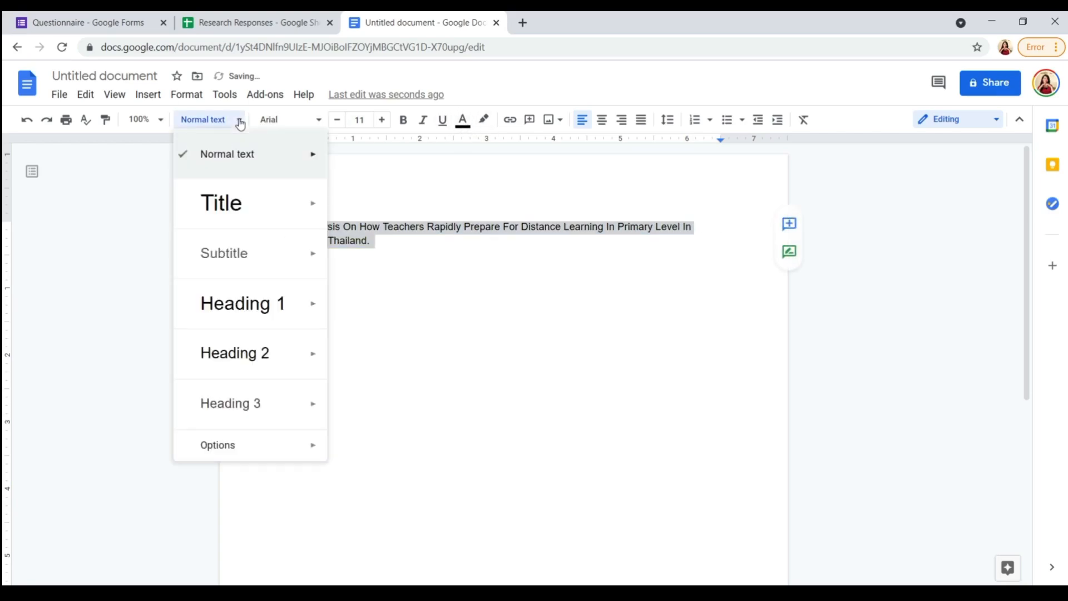
click(302, 120)
scroll(333, 367, down, 4)
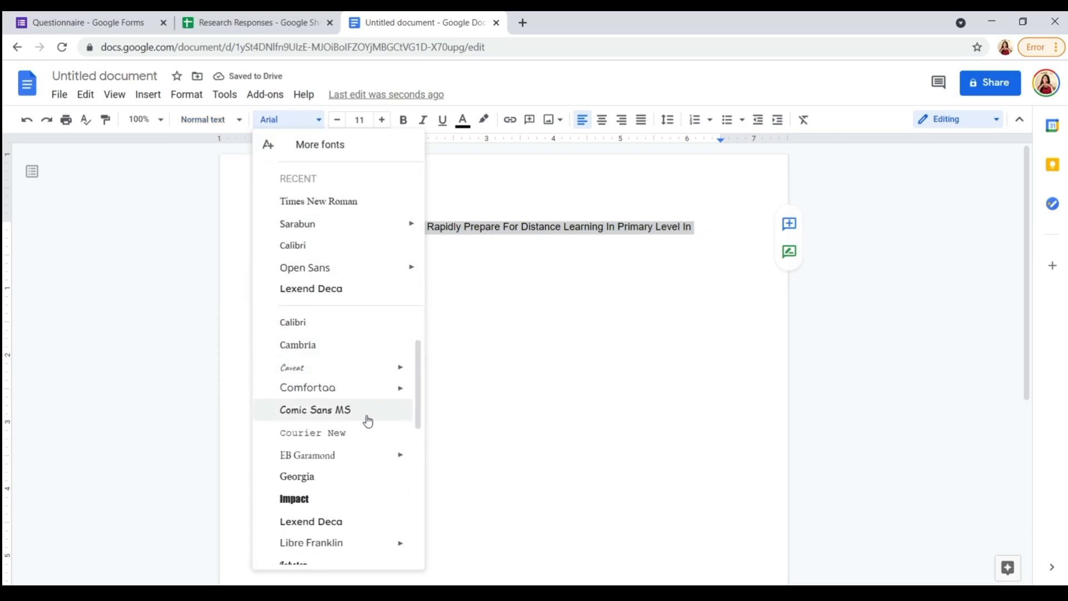
mouse_move(359, 440)
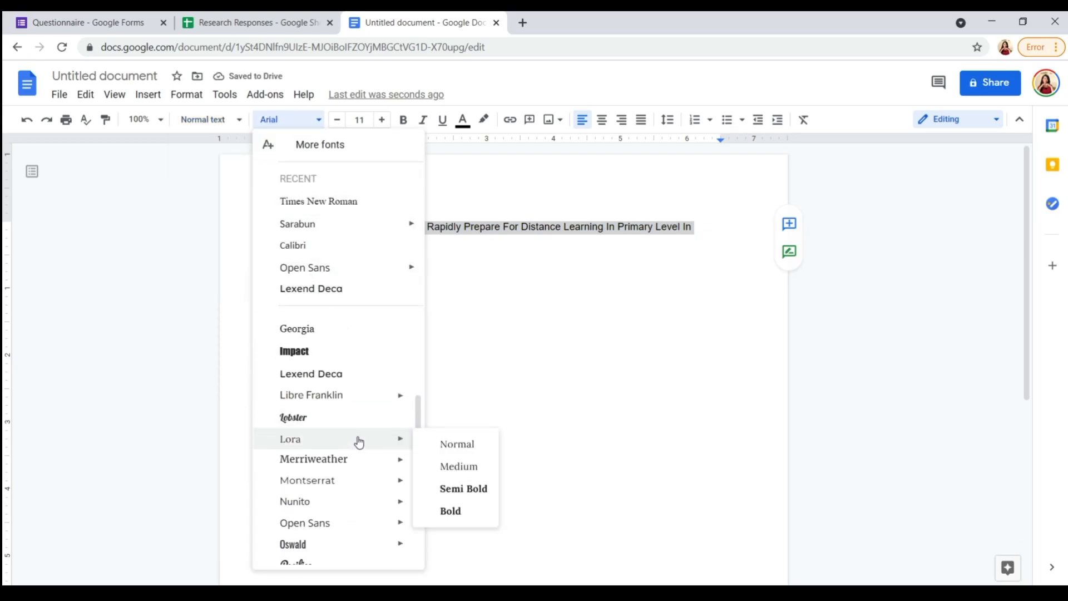
click(333, 482)
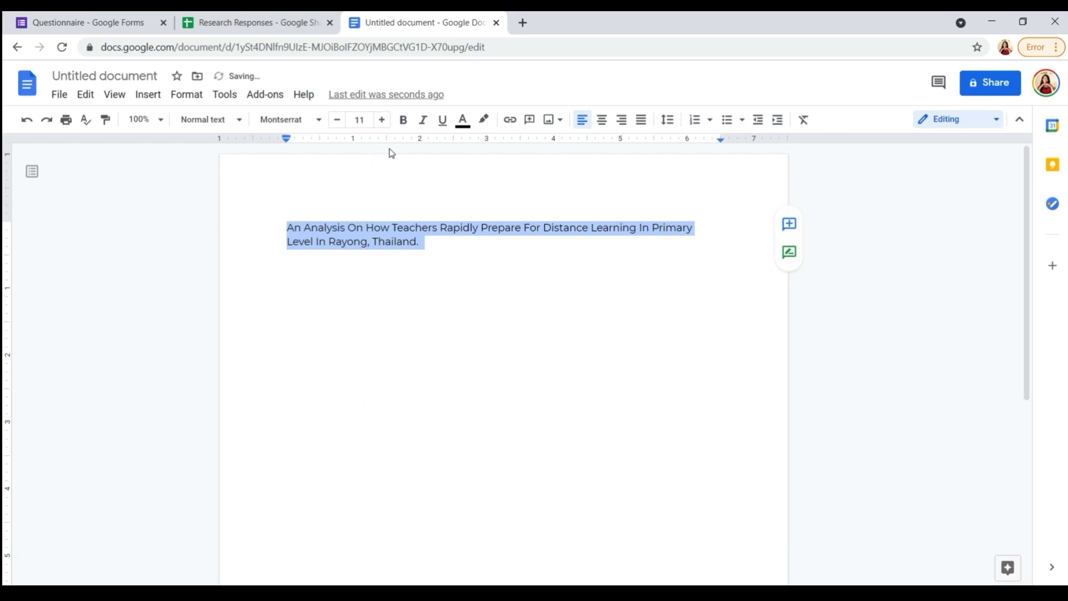
Centre the title, set its font size to 36 and make it bold
key(ctrl+shift+e)
click(382, 119)
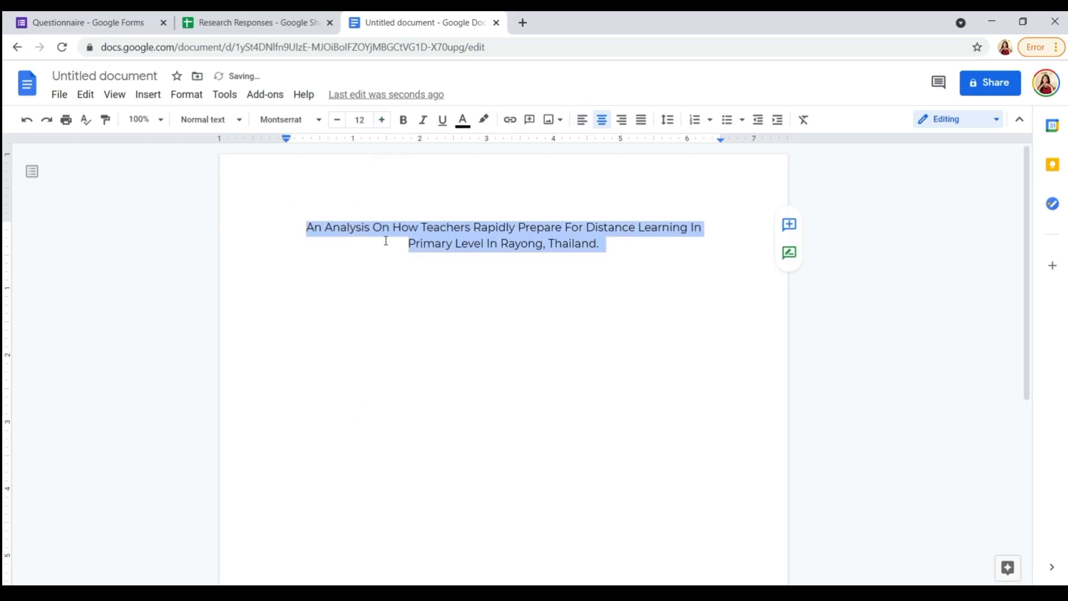
click(359, 119)
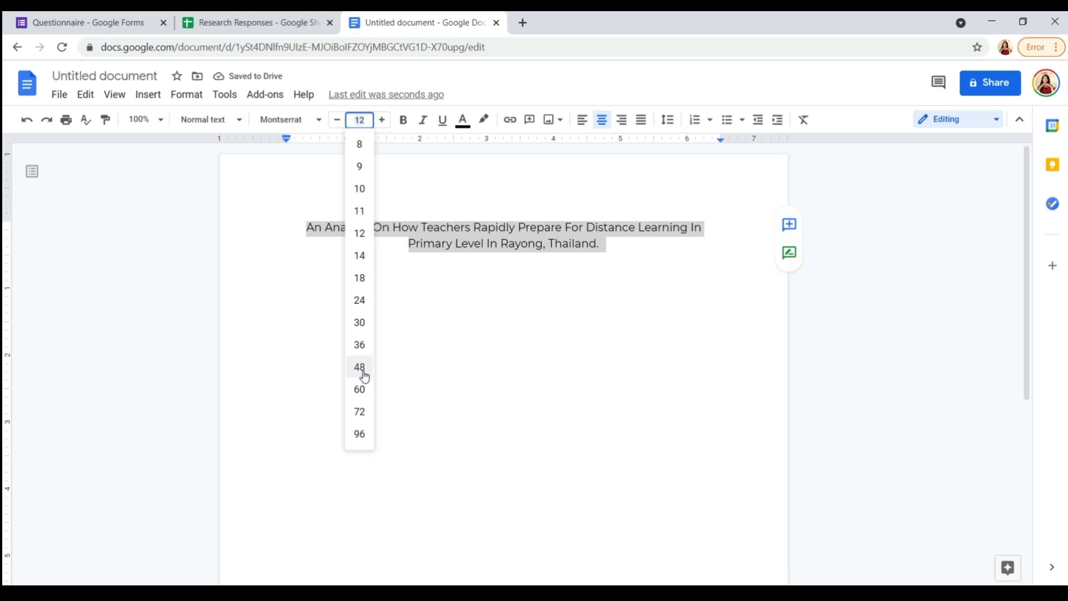
click(360, 344)
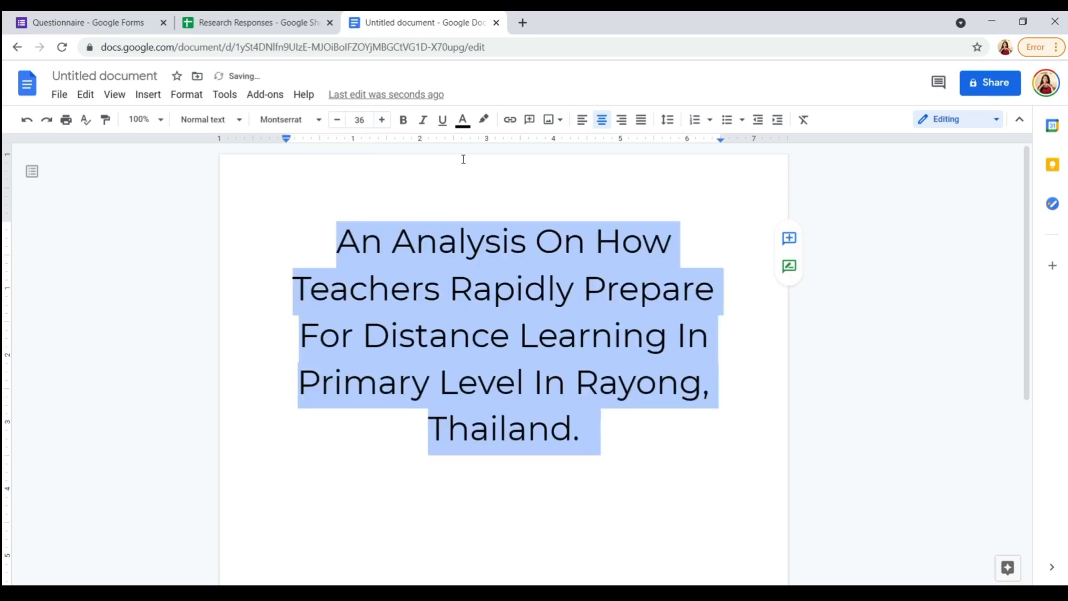
key(ctrl+b)
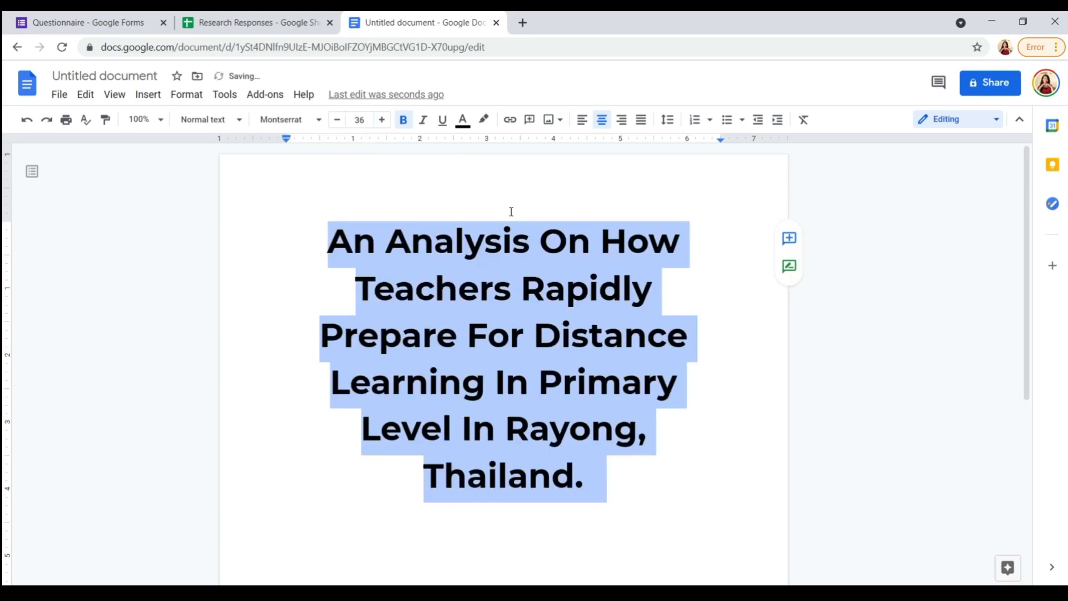
Reduce the title's font size step by step to 28
click(336, 120)
click(337, 120)
click(337, 121)
click(336, 121)
click(336, 121)
click(336, 121)
click(336, 121)
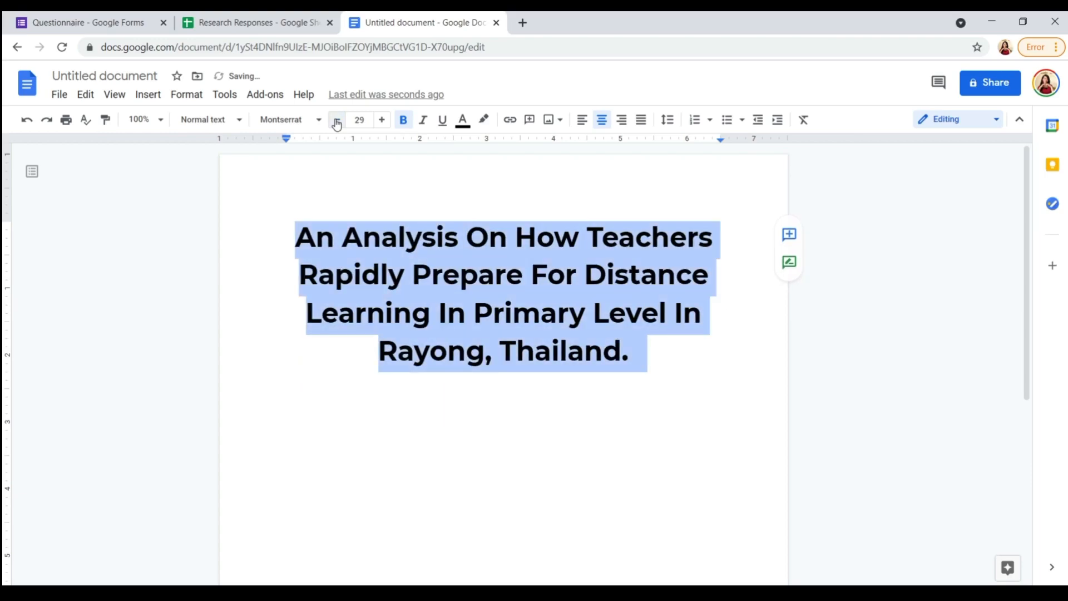
click(336, 121)
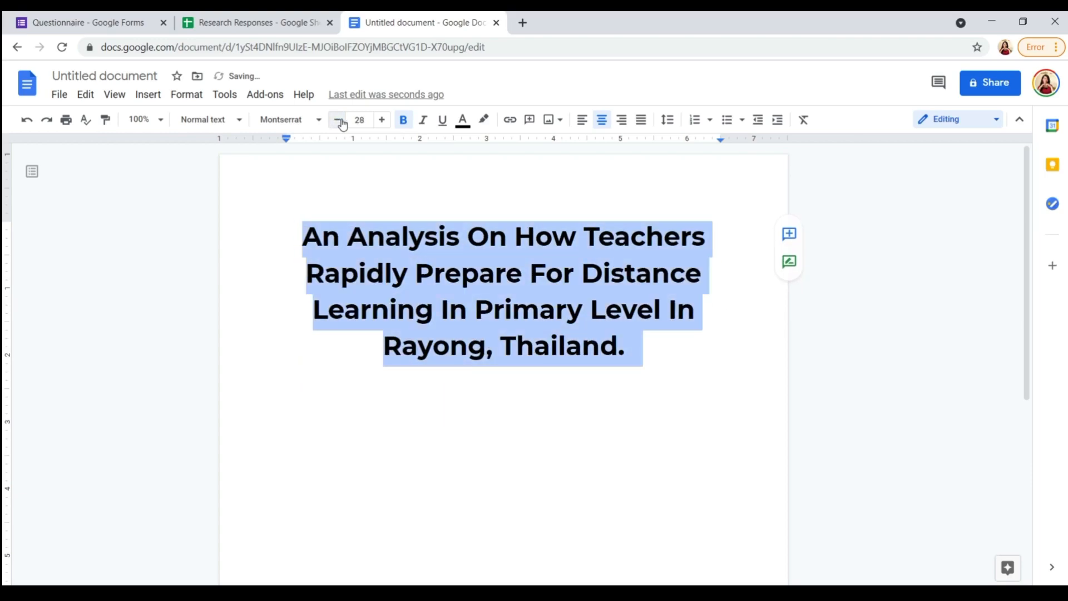
click(677, 370)
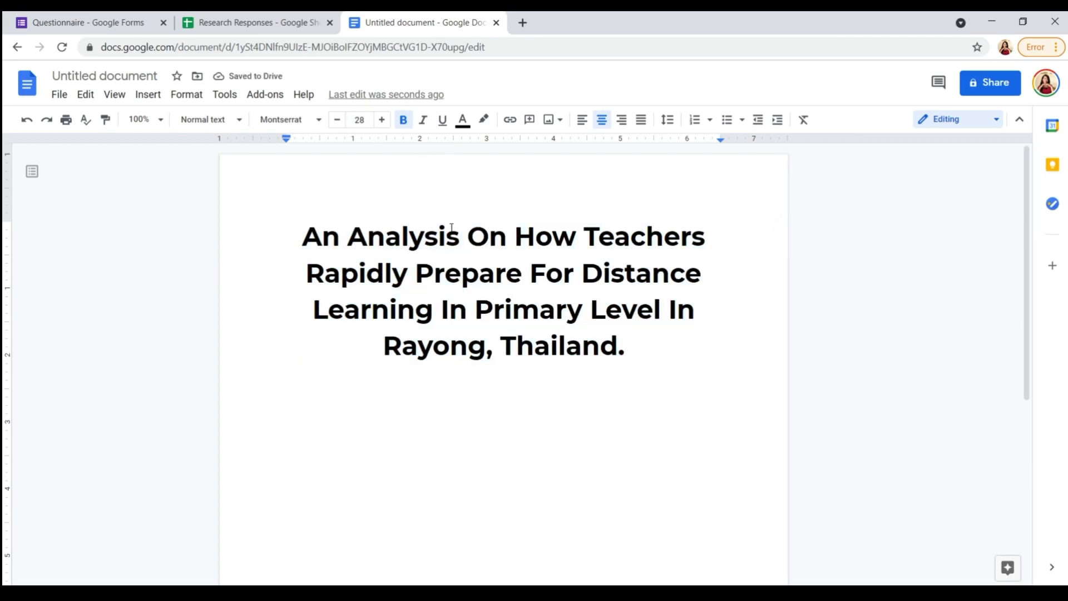
Change the weight of the title's Montserrat font to Black
drag(302, 238, 676, 368)
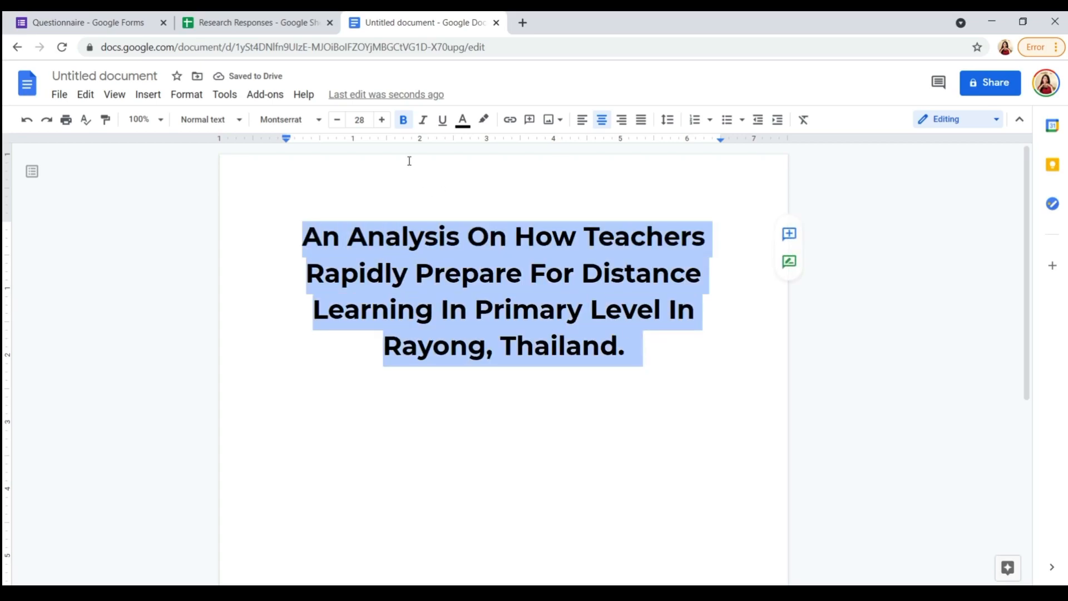
click(312, 120)
mouse_move(383, 210)
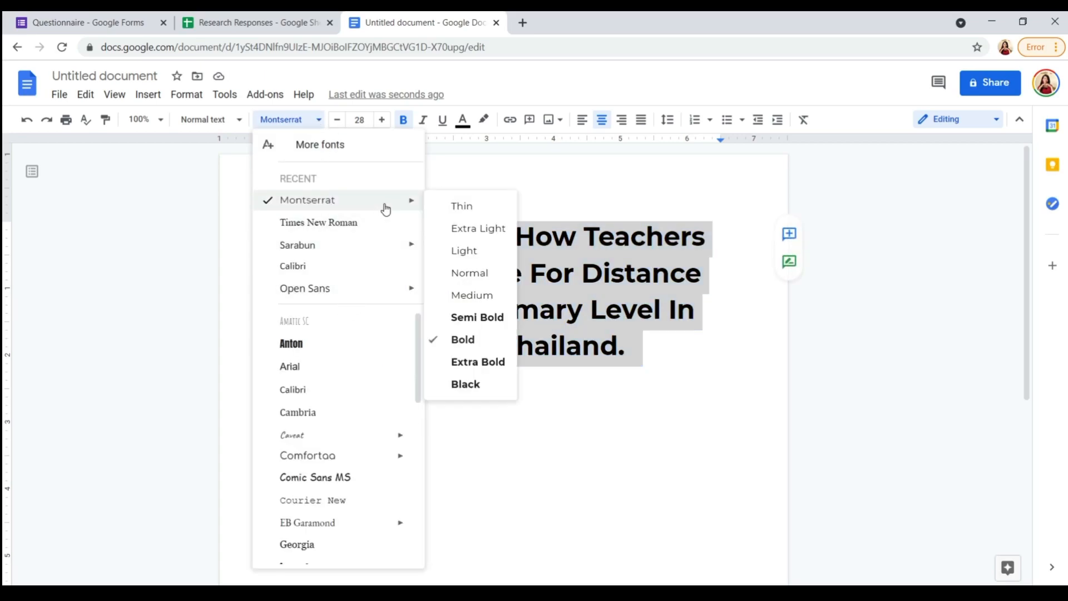
click(465, 383)
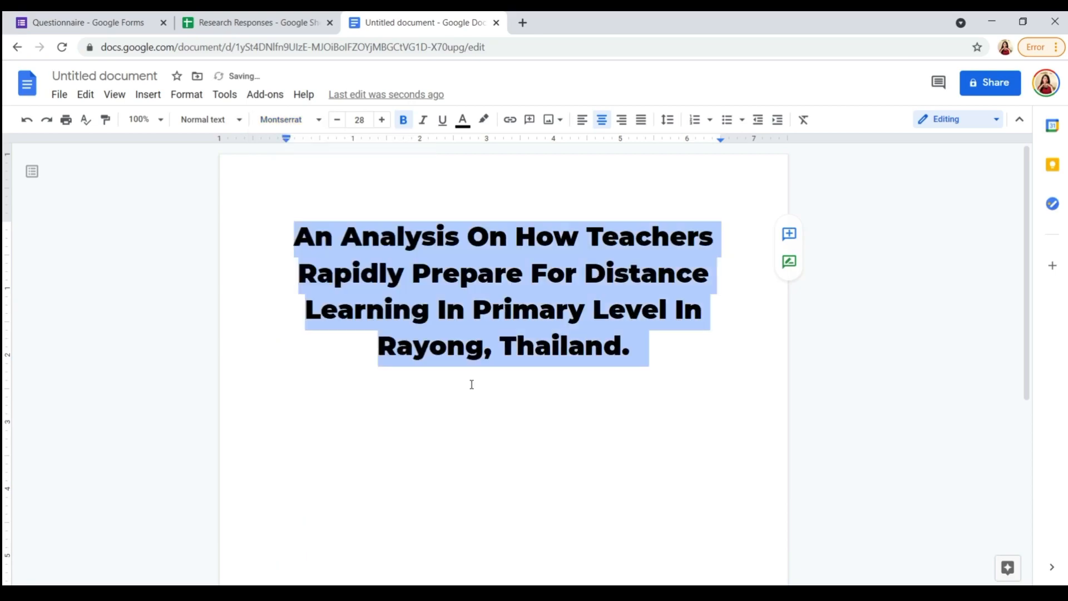
click(666, 360)
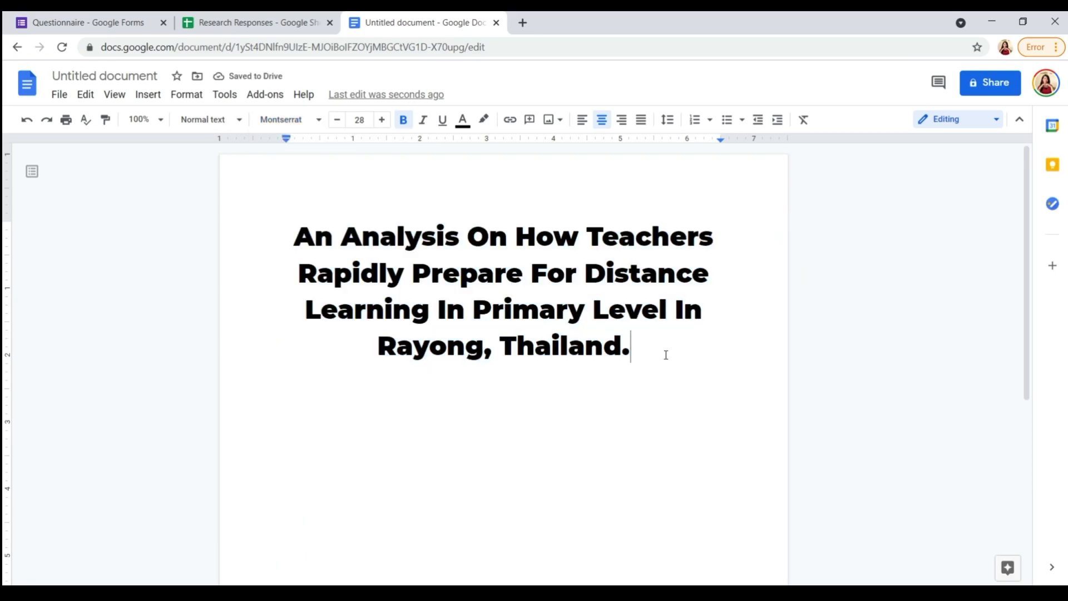
Start a new paragraph below the title and apply the Normal text style to it
key(Return)
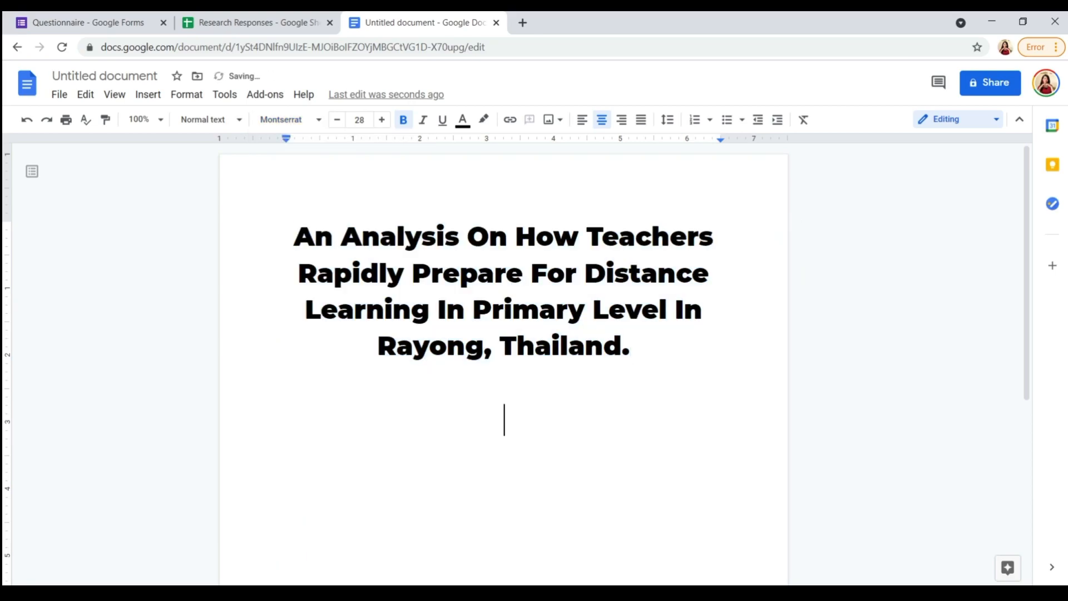
click(280, 120)
click(236, 122)
mouse_move(262, 176)
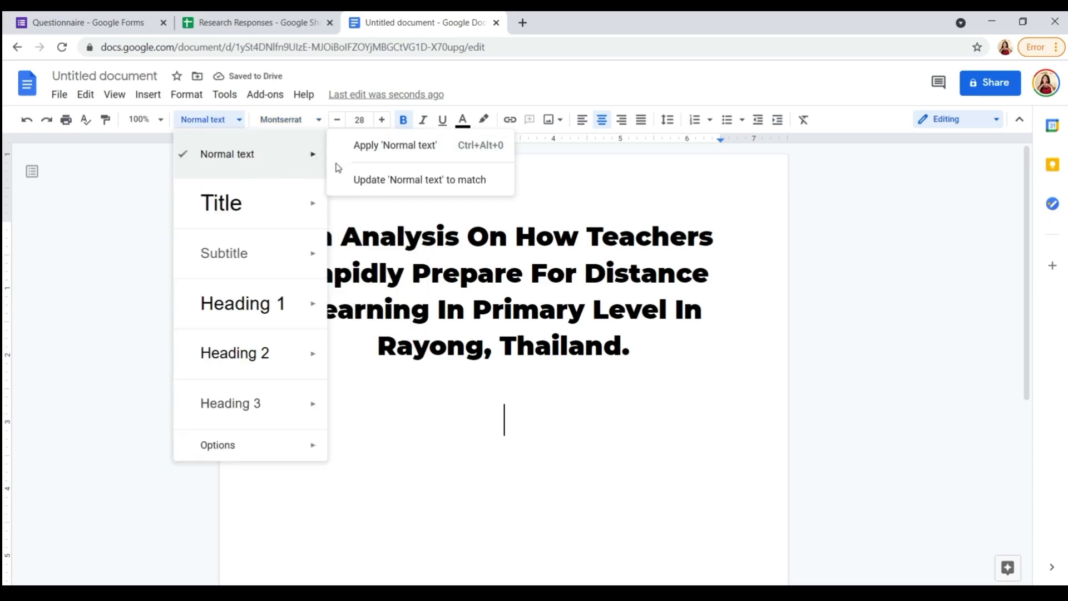
click(367, 159)
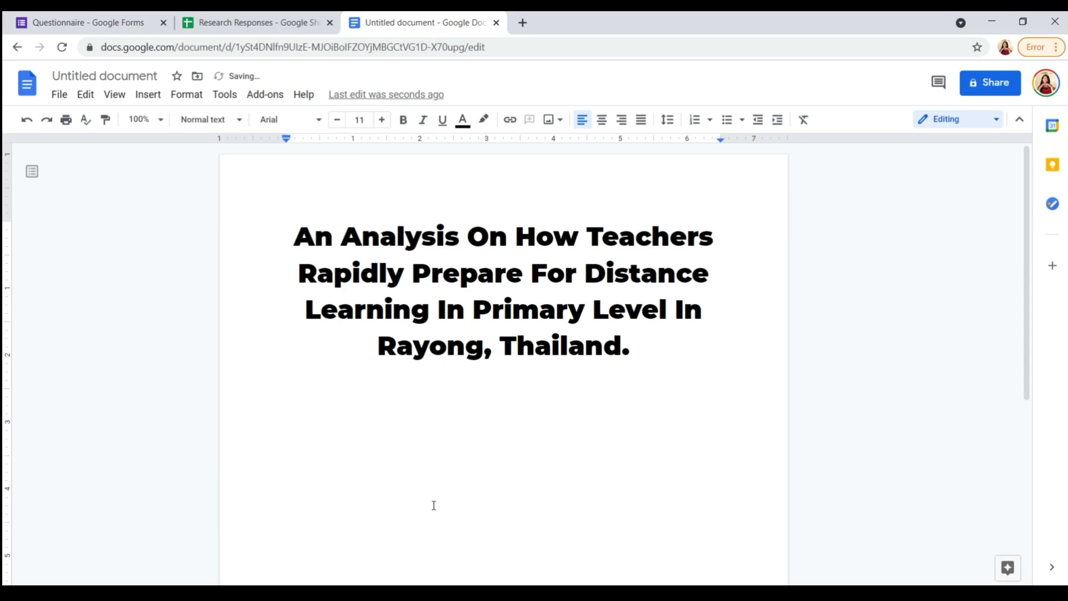
Switch to the Research Responses spreadsheet and examine the first question's heading and tallies in the String Data To Numerical Values sheet
click(218, 16)
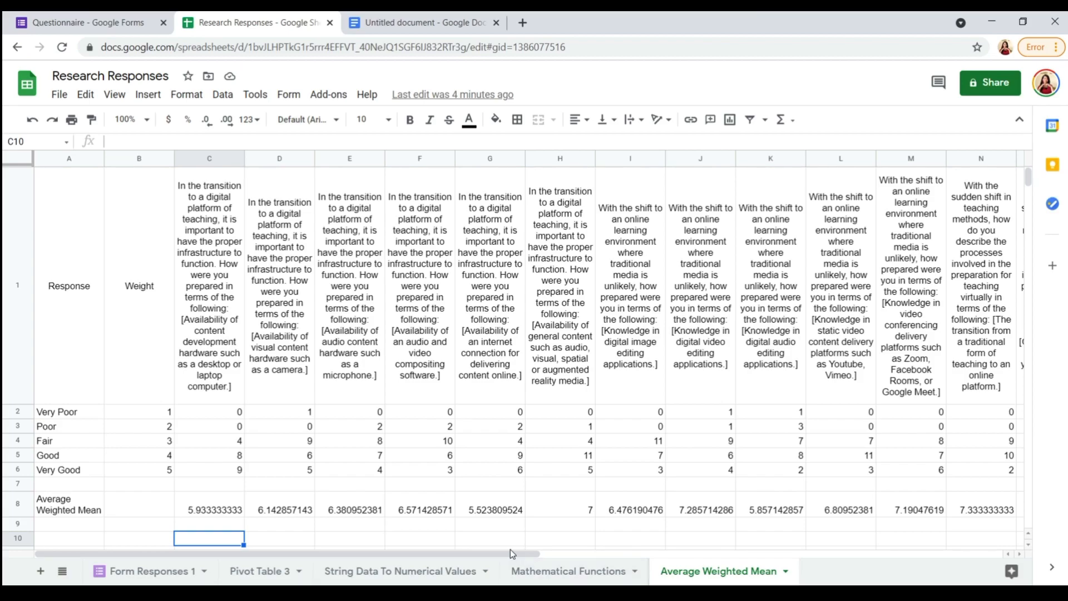
drag(509, 553, 383, 551)
click(400, 570)
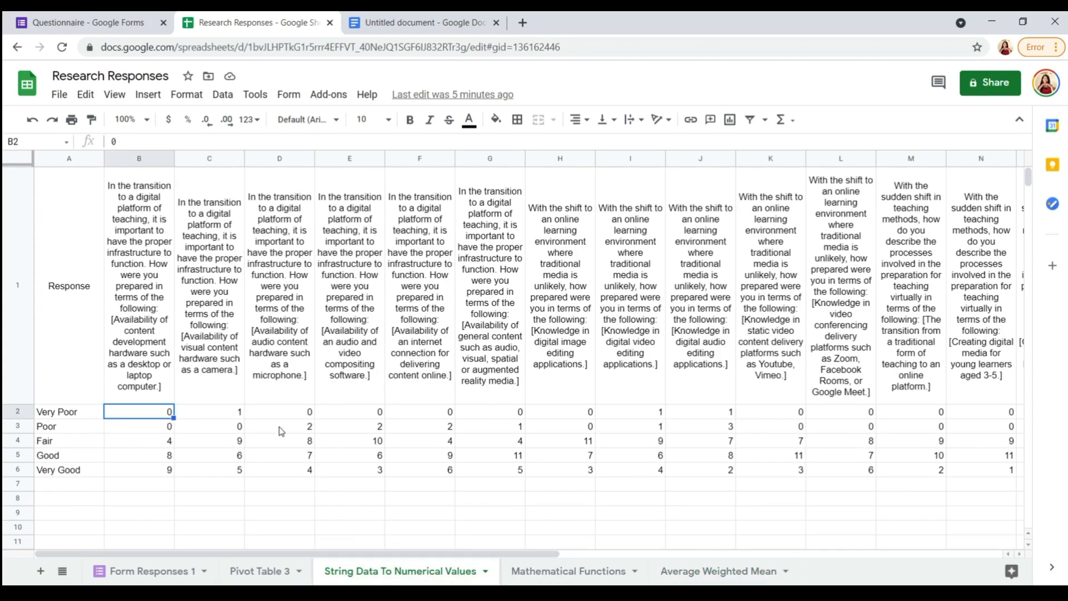
click(547, 571)
click(432, 573)
click(139, 189)
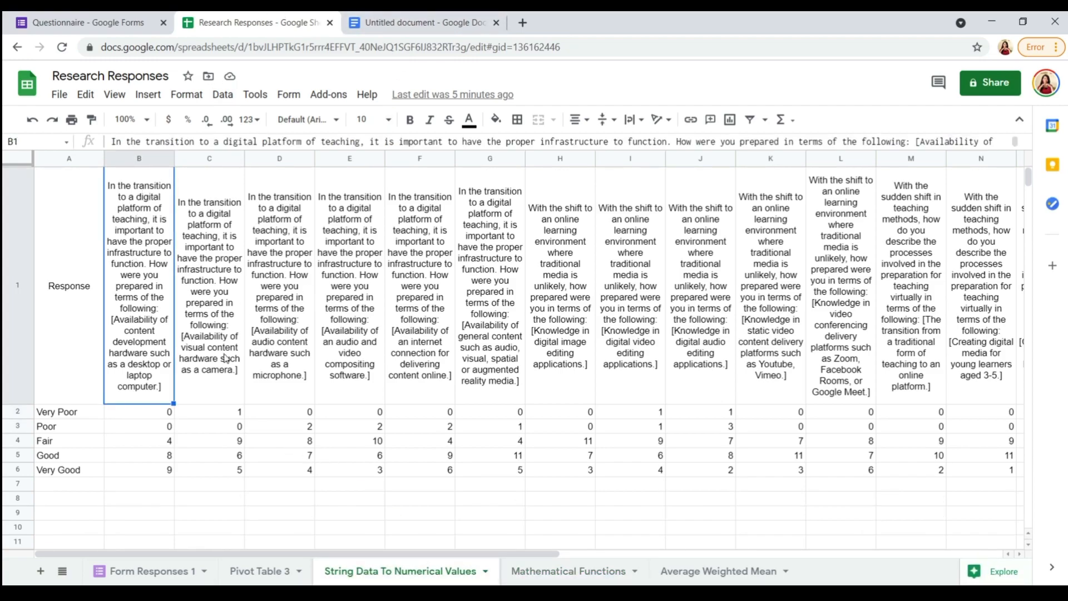
Return to the untitled document and insert a bar chart below the title
click(422, 22)
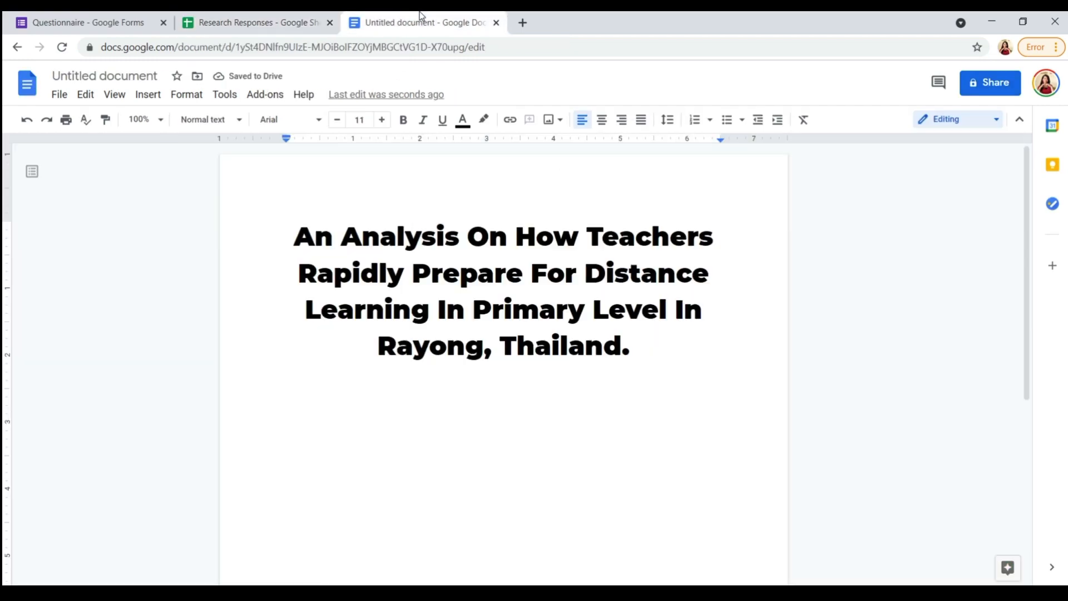
click(155, 99)
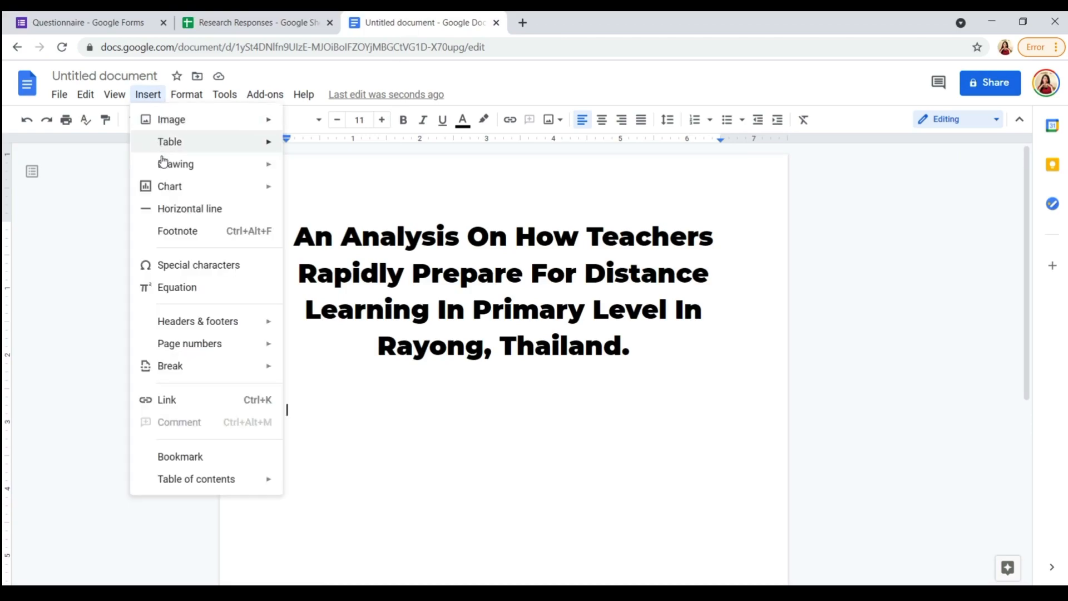
mouse_move(184, 186)
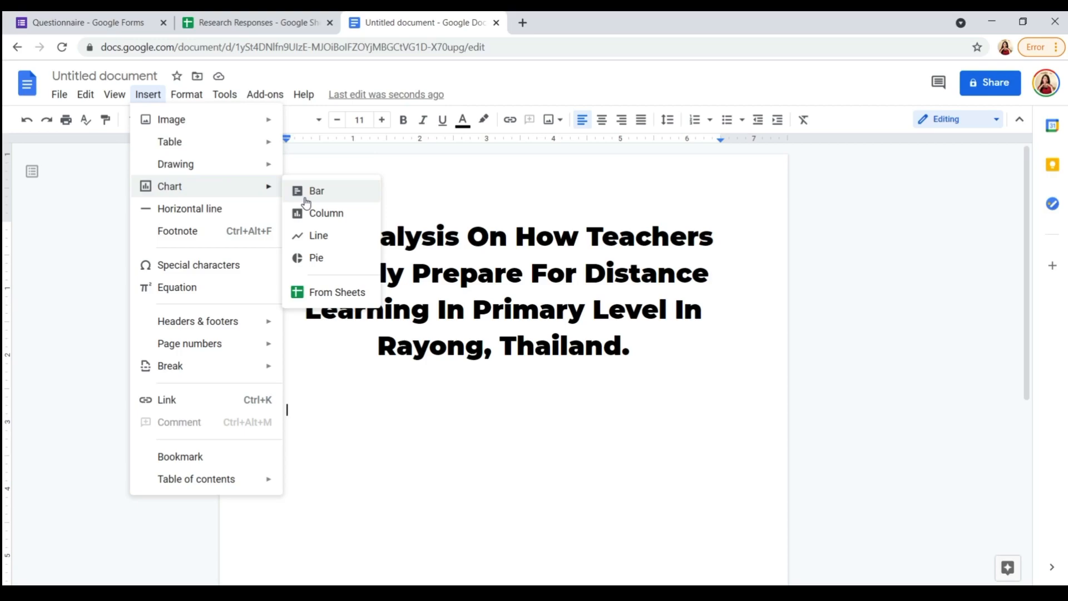
click(331, 199)
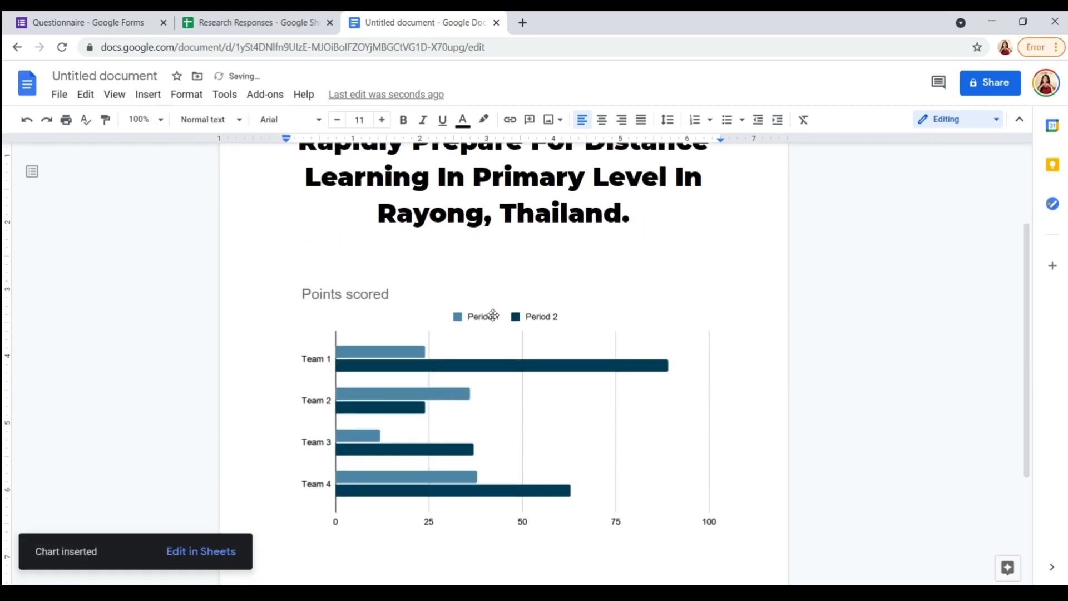
scroll(536, 333, down, 1)
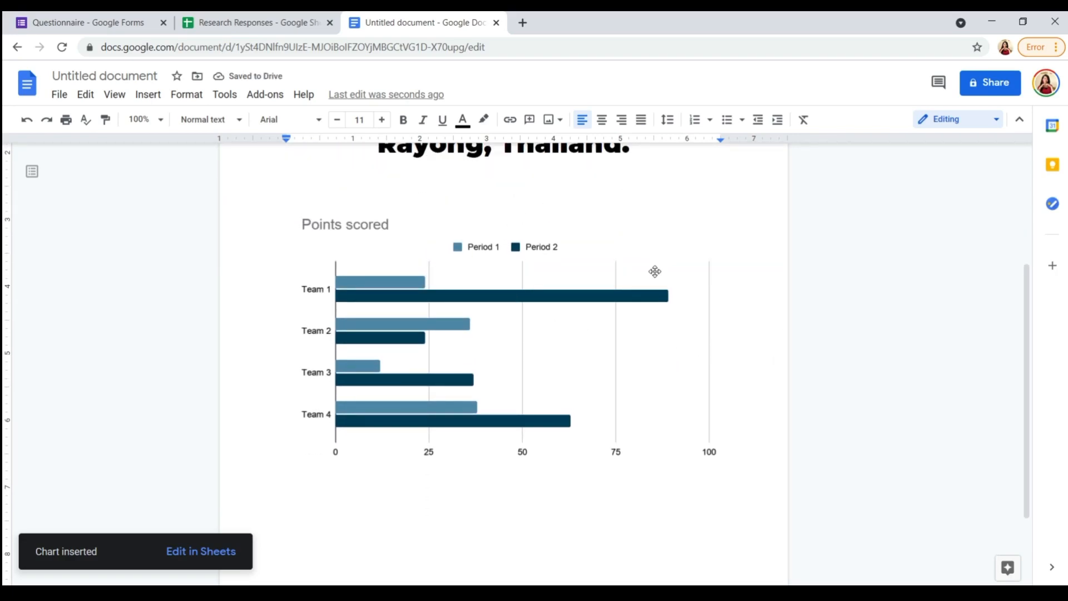
scroll(585, 328, up, 2)
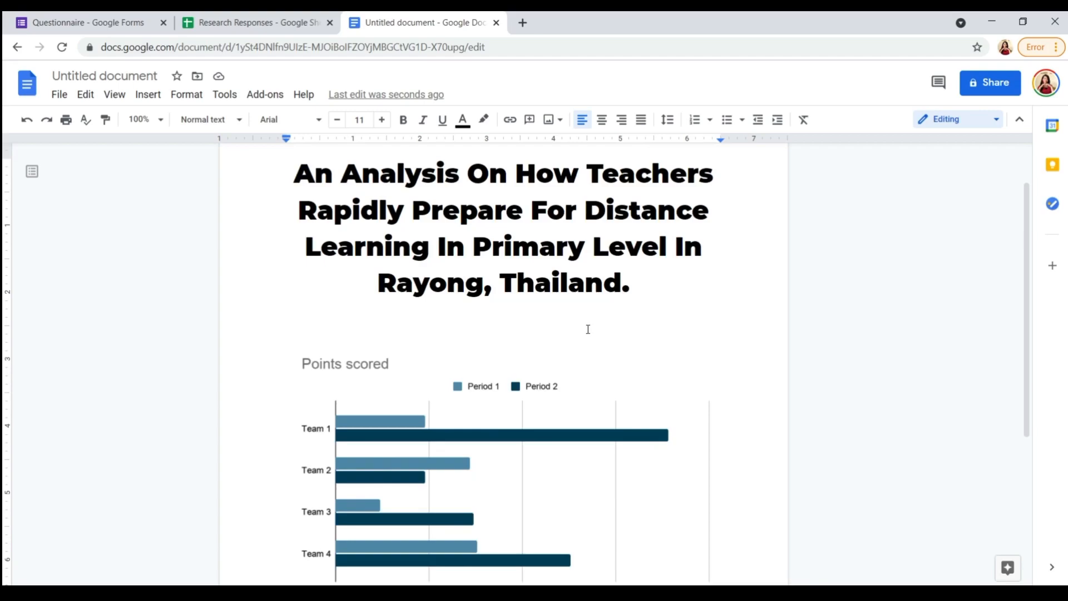
scroll(583, 358, down, 1)
Open the source spreadsheet of the inserted bar chart and shift the chart slightly within the sheet
click(584, 360)
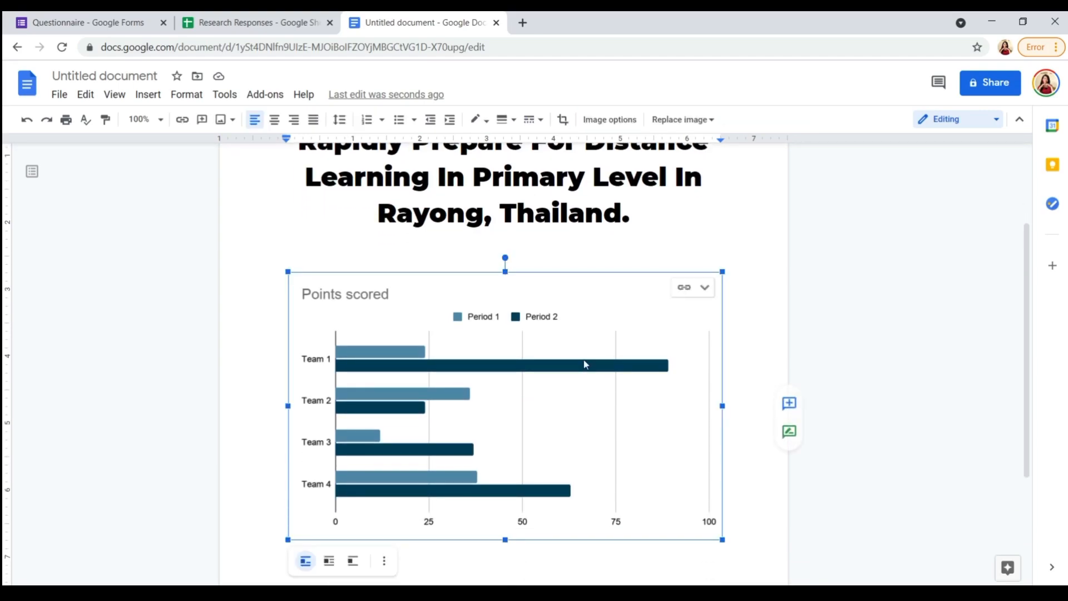
click(707, 289)
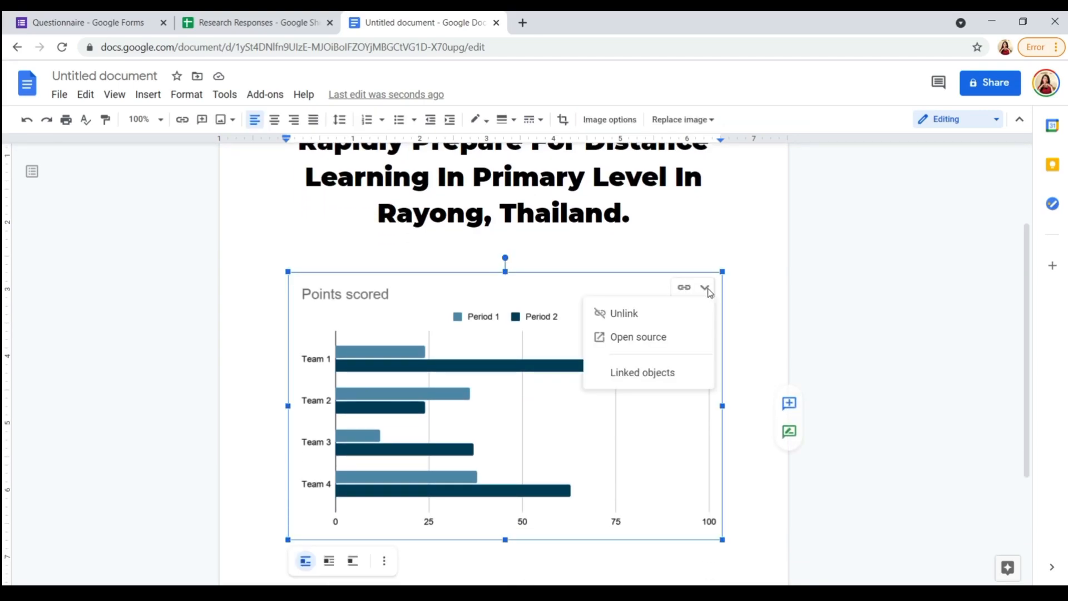
click(643, 337)
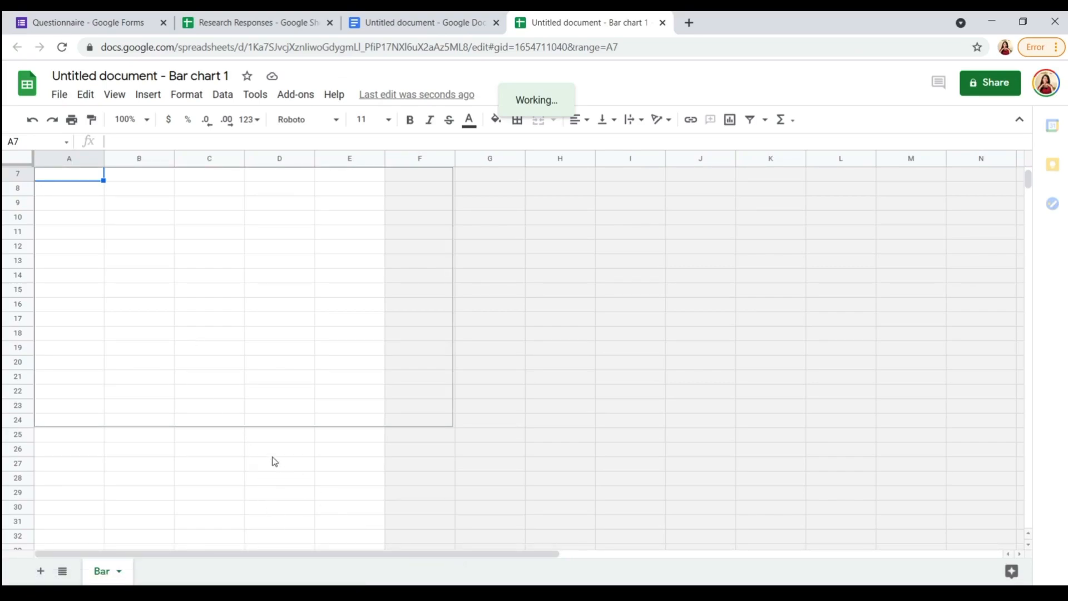
scroll(188, 396, up, 2)
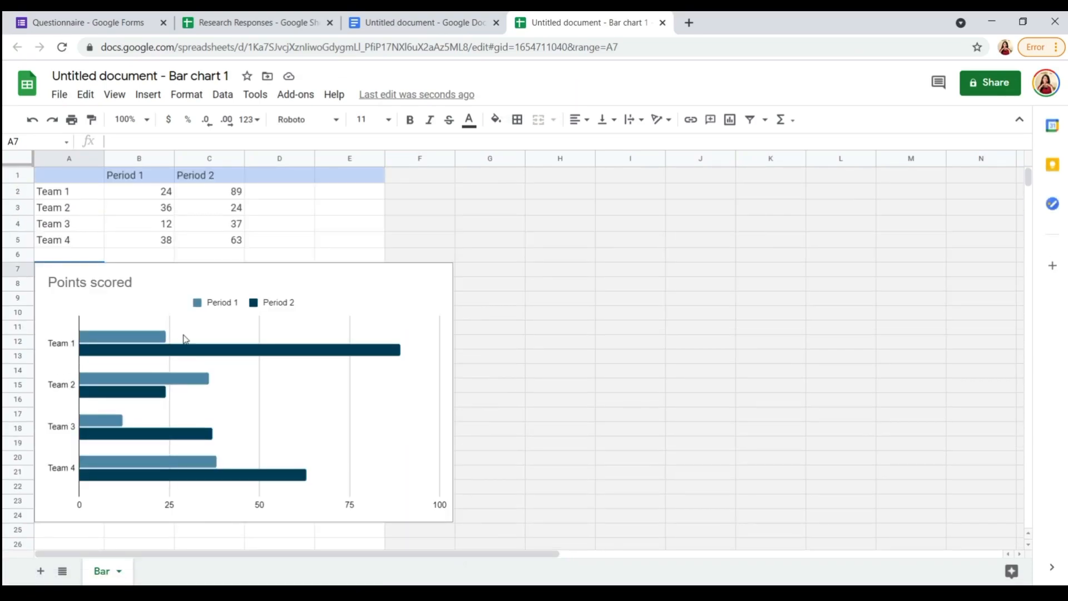
click(204, 299)
drag(128, 288, 142, 283)
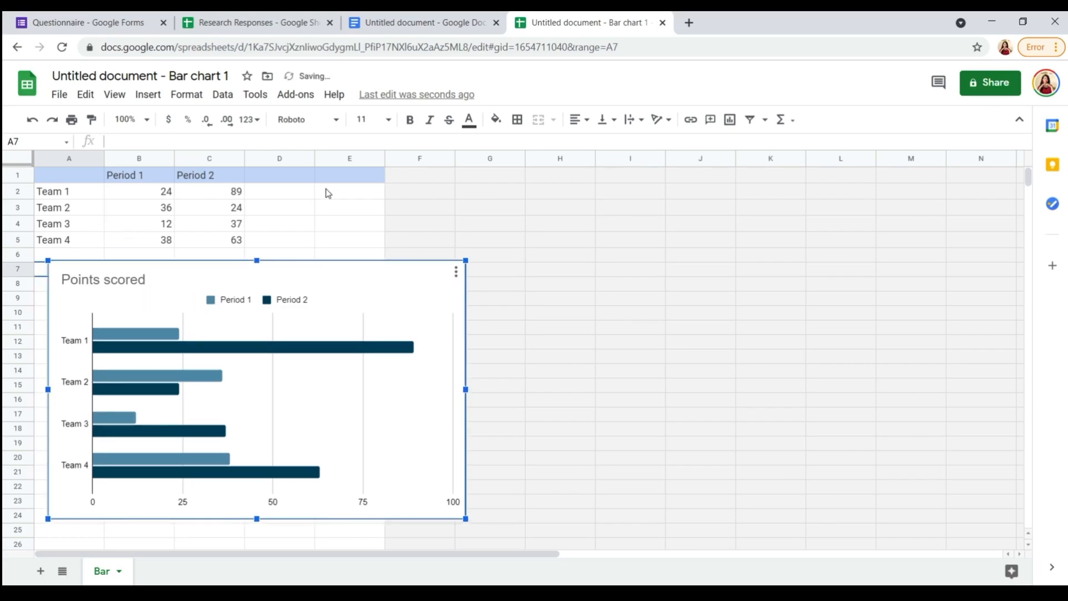
Copy the phrase "Availability of content development hardware such as a desktop or laptop computer." from cell B1 in Research Responses
click(398, 20)
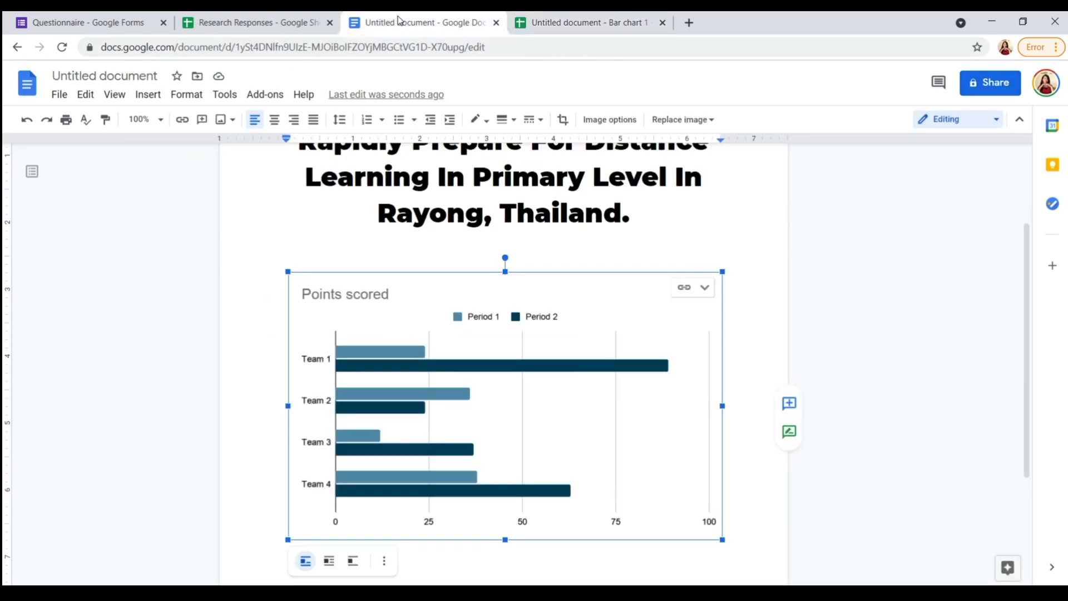
click(239, 22)
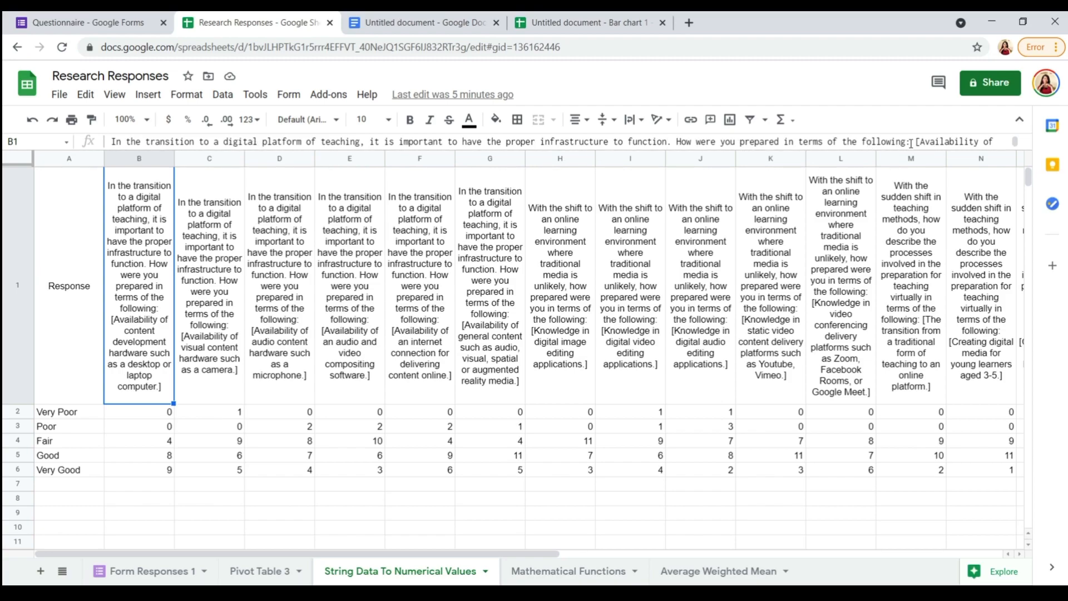
drag(920, 144, 978, 148)
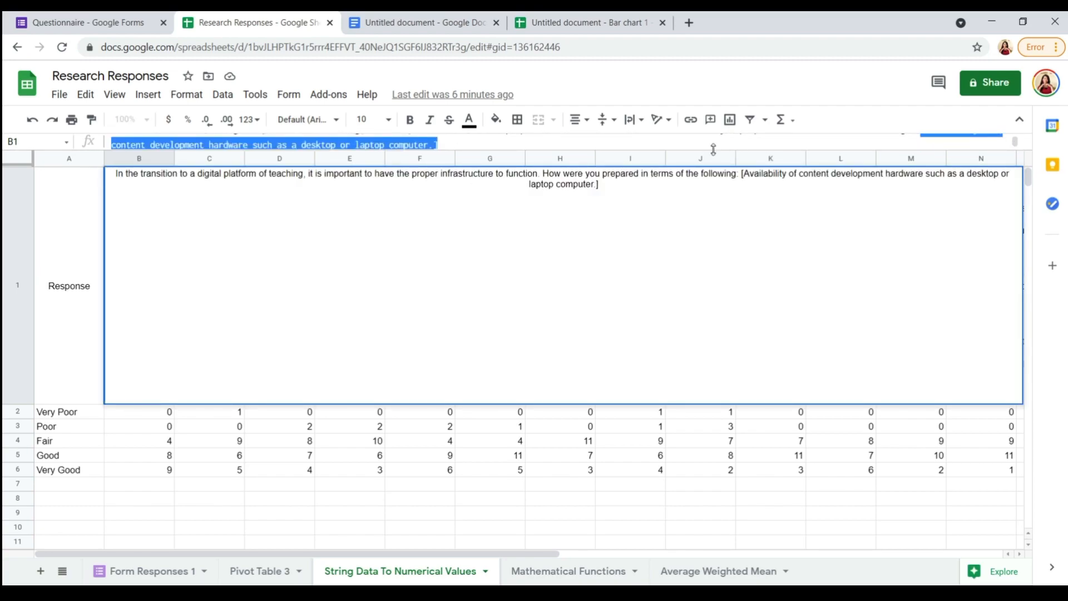
drag(435, 136, 434, 161)
In the Bar chart 1 spreadsheet, replace the chart title "Points scored" with the copied phrase about content development hardware
click(558, 21)
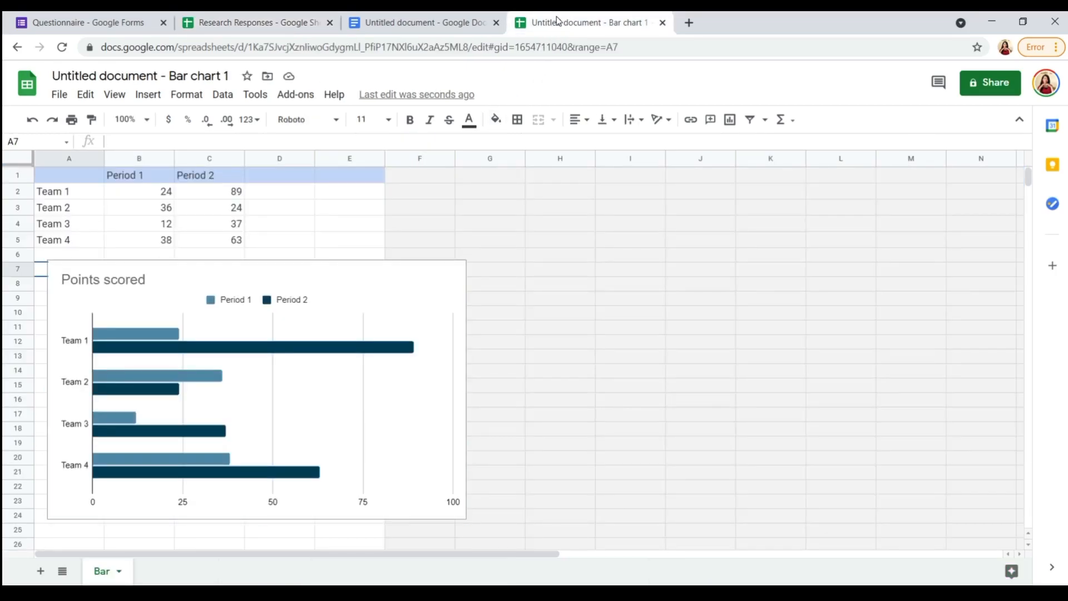
click(134, 266)
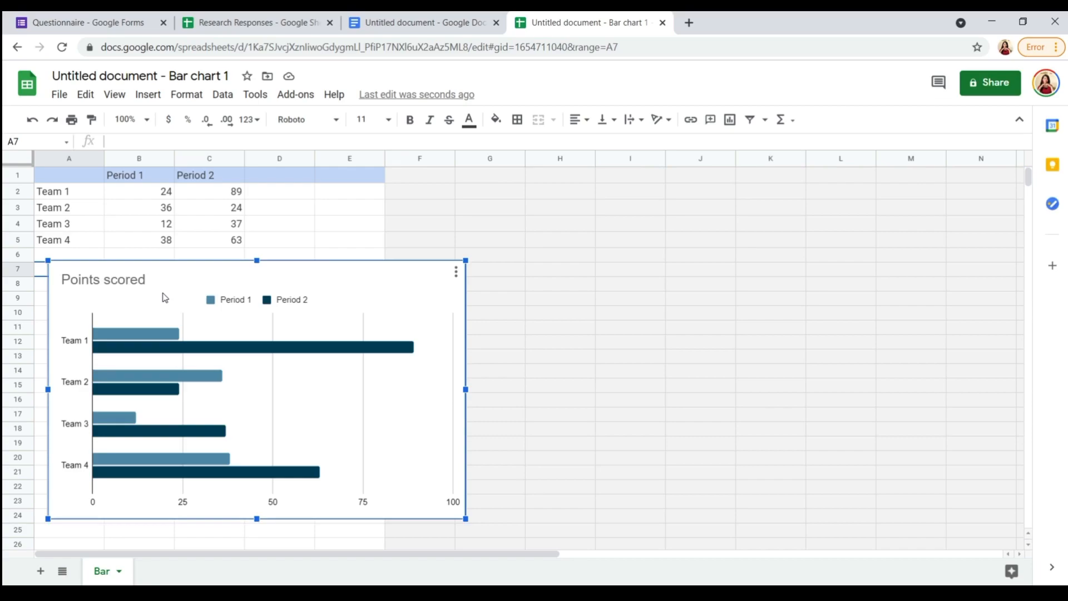
click(373, 319)
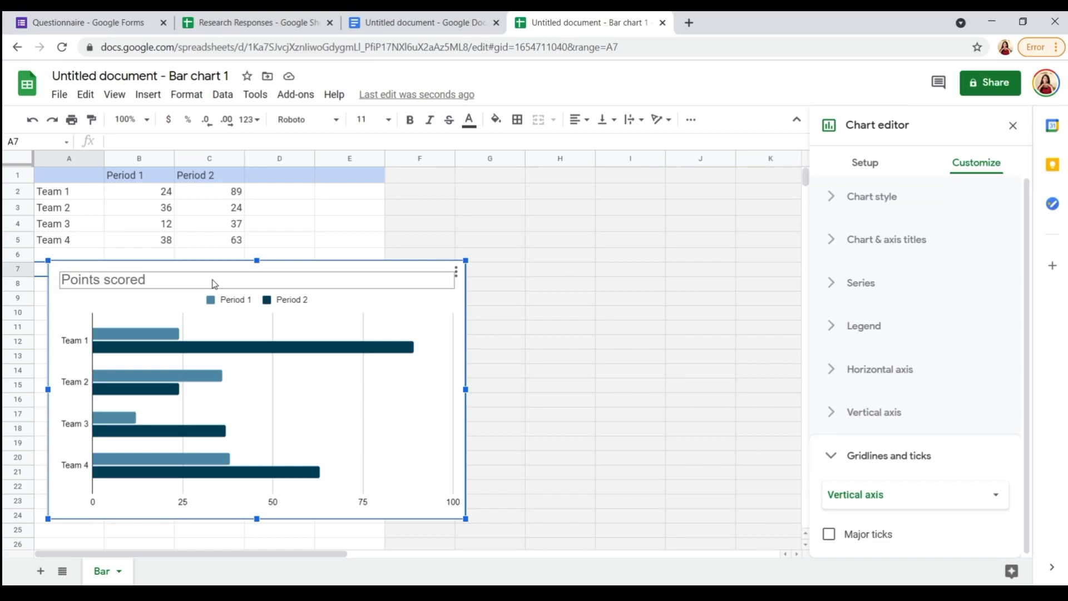
double_click(194, 280)
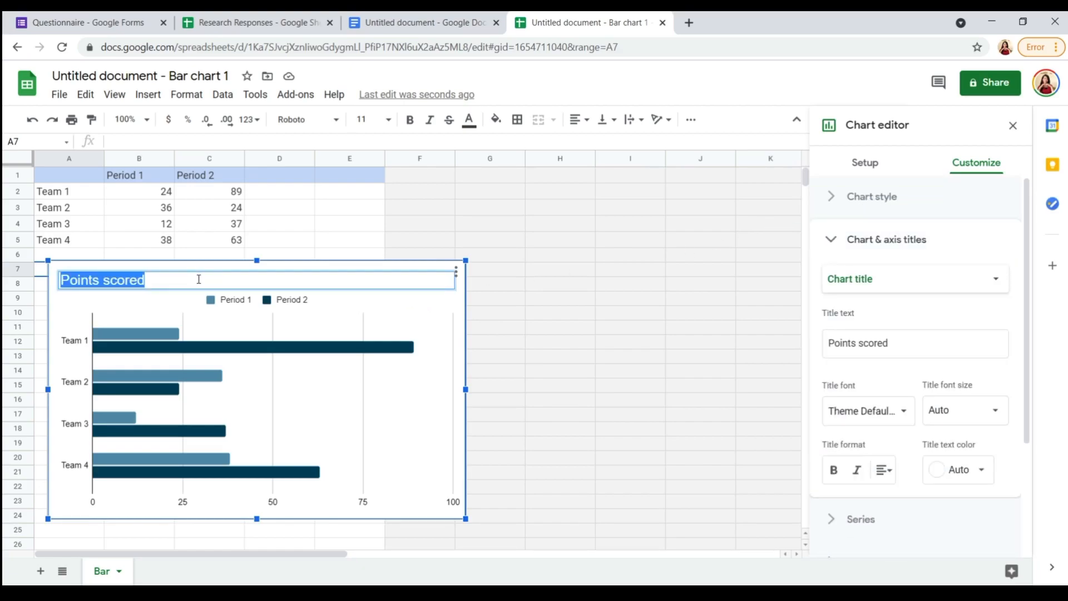
key(ctrl+v)
drag(256, 276, 253, 284)
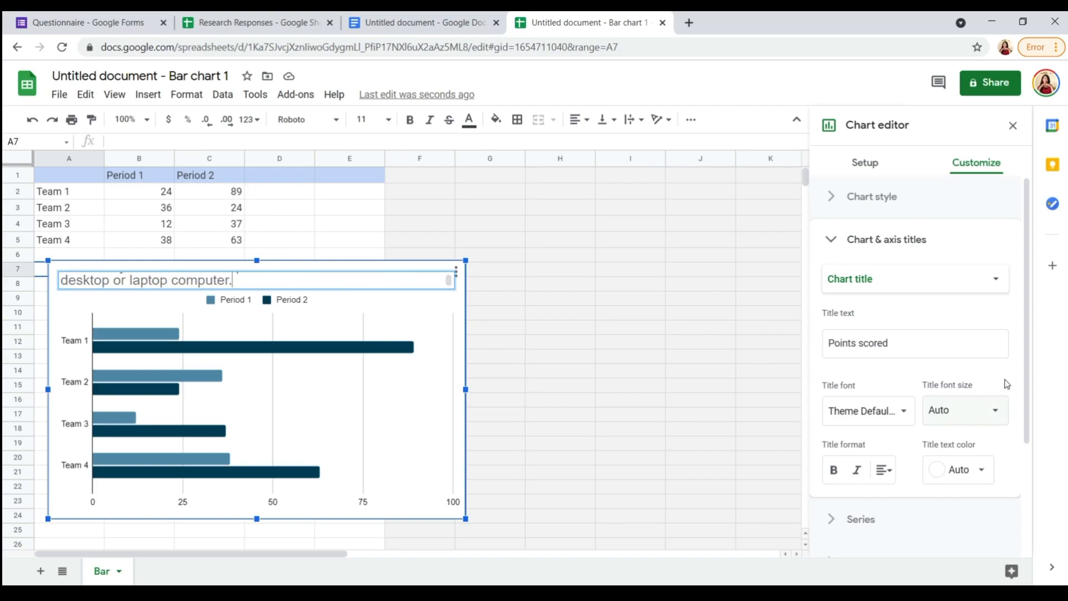
Try font size 18 for the chart title and settle on 14
drag(1028, 365, 1028, 386)
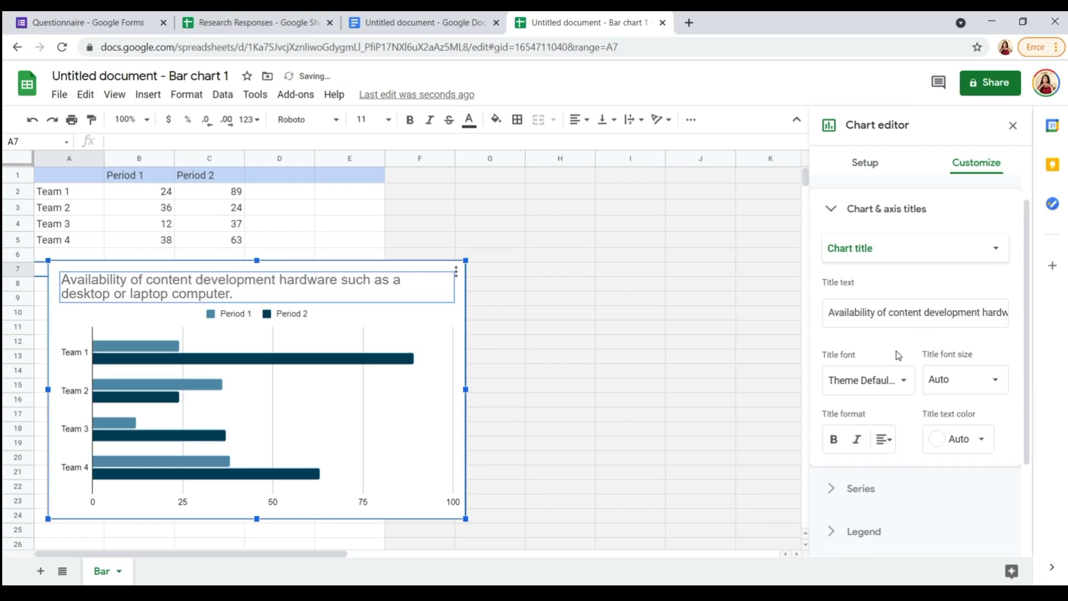
click(946, 379)
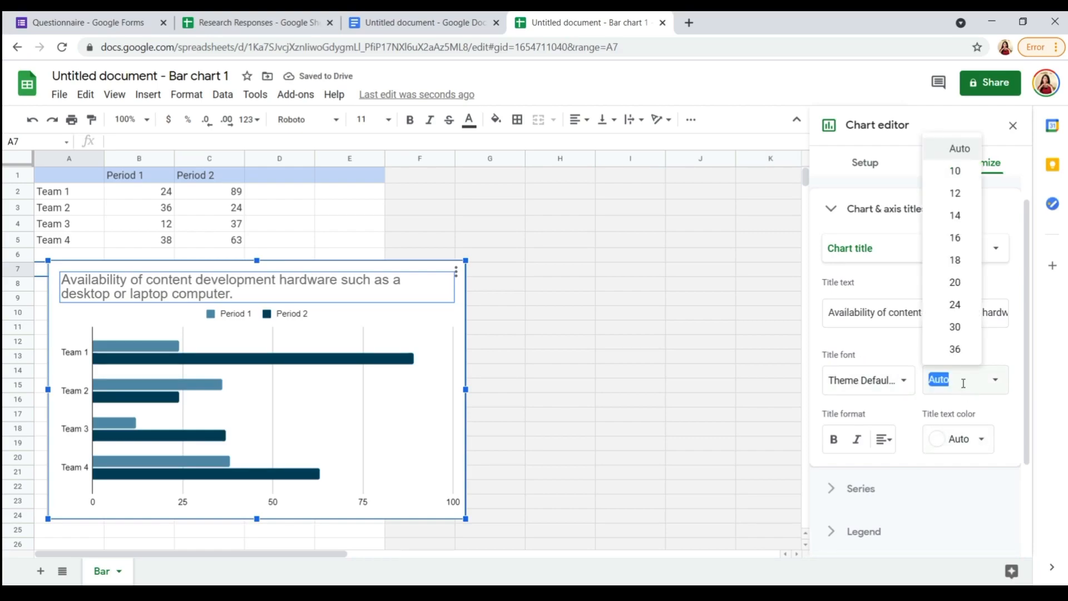
click(960, 261)
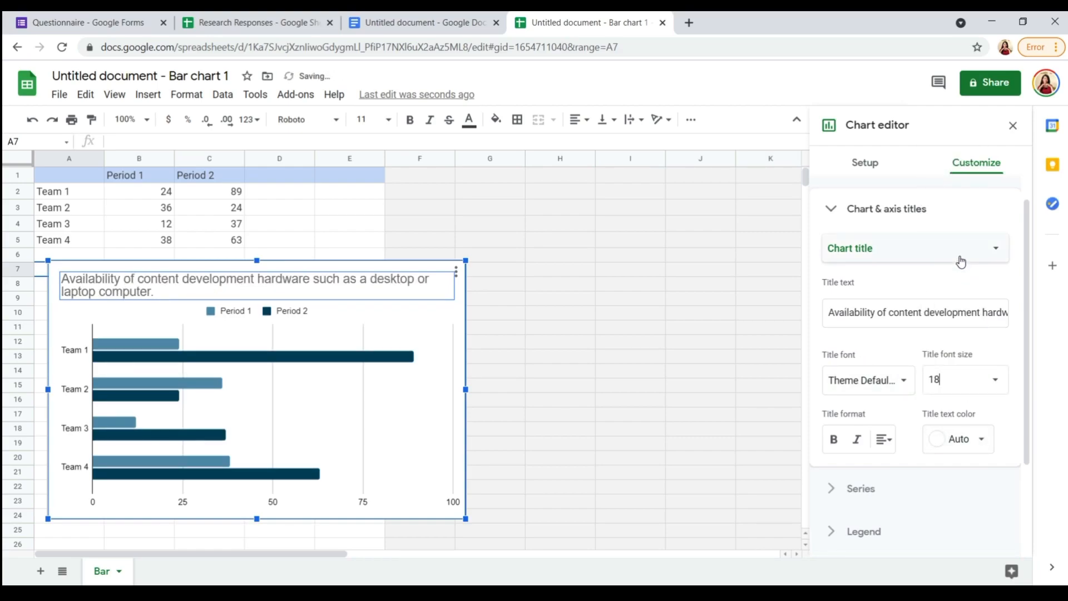
click(989, 375)
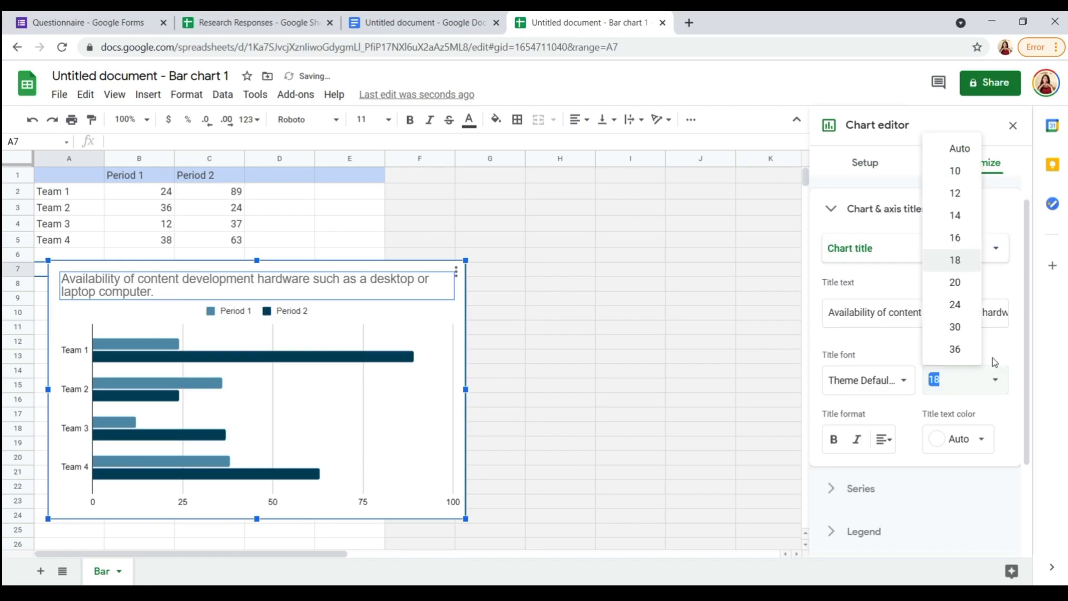
click(962, 219)
Make the chart title's first letter lowercase and put "Preparedness in terms of" in front of it
click(861, 315)
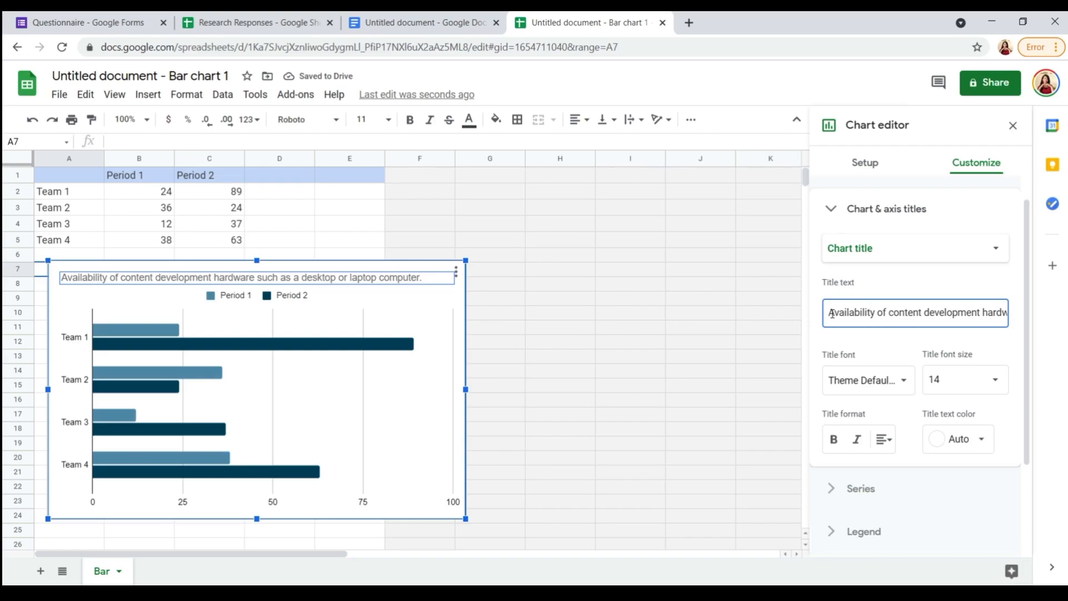
key(BackSpace)
text(a)
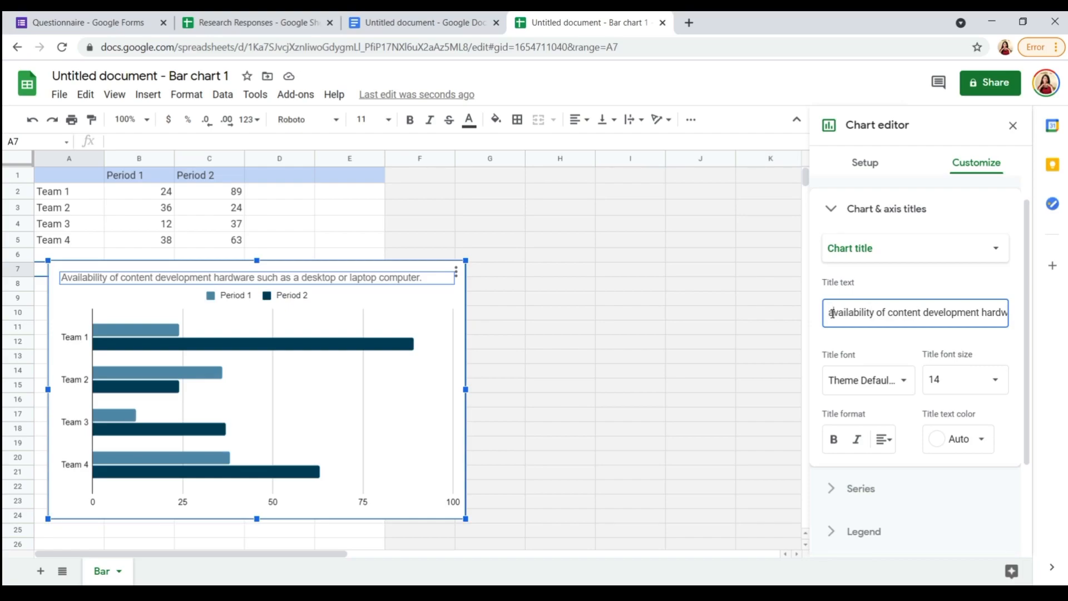
text(Prepar)
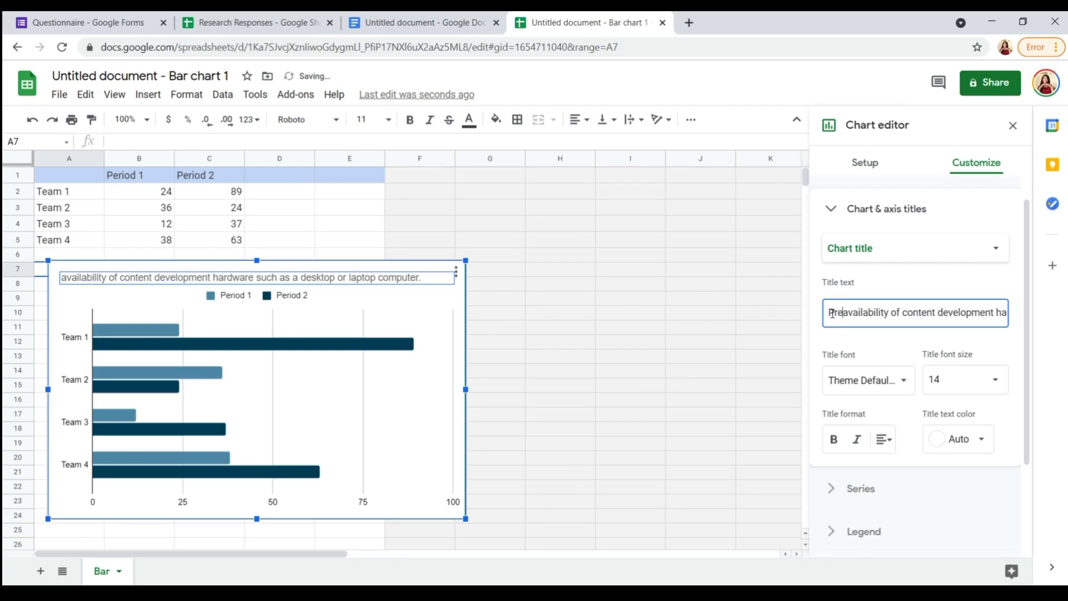
text(edn)
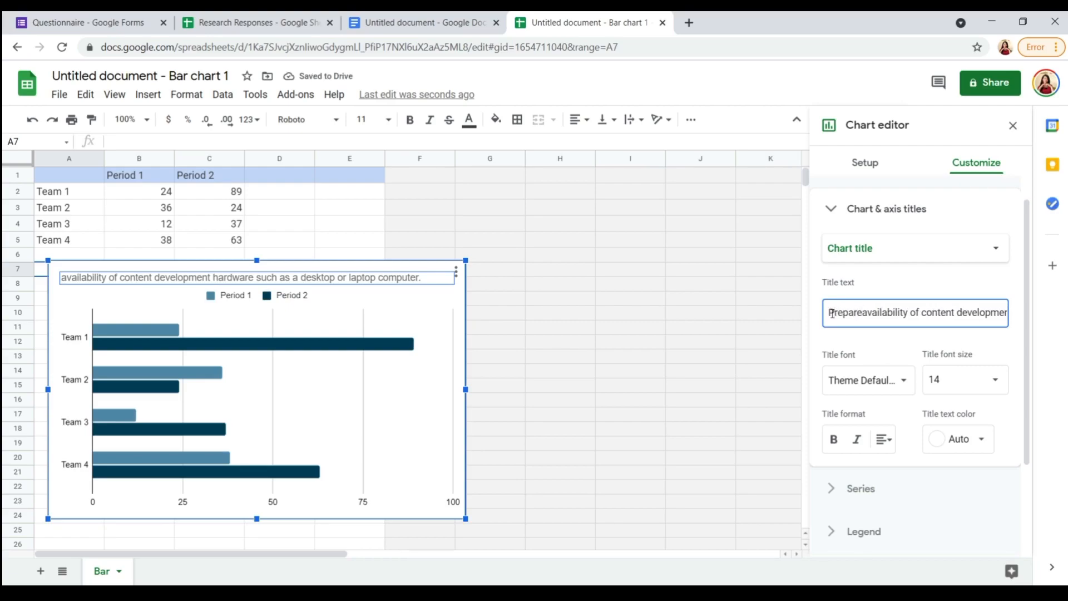
text(ess)
text( in the)
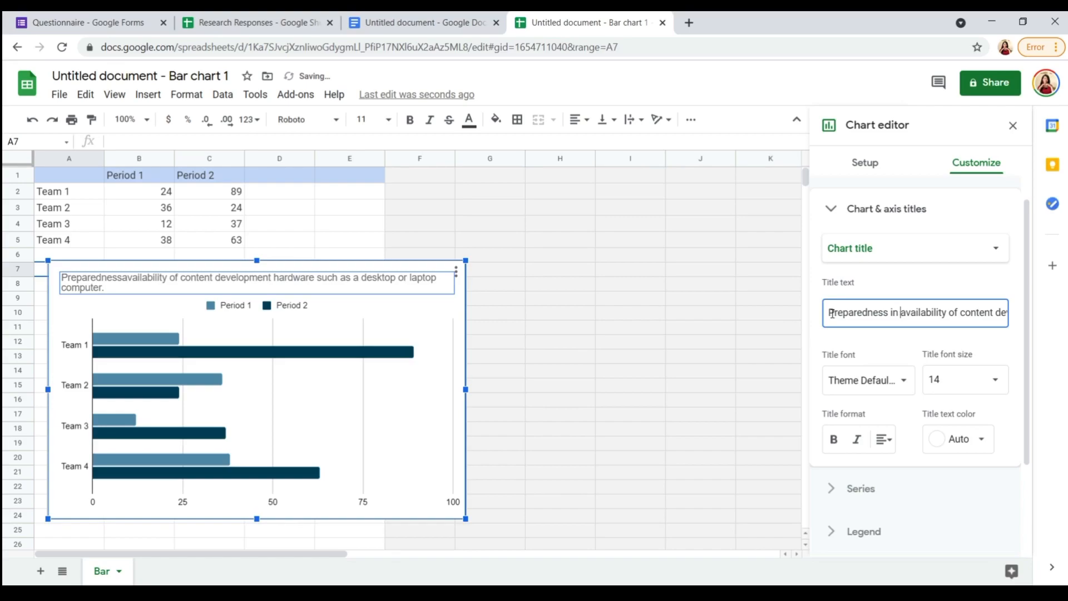
text(r)
key(BackSpace)
key(BackSpace)
key(BackSpace)
text(erms of )
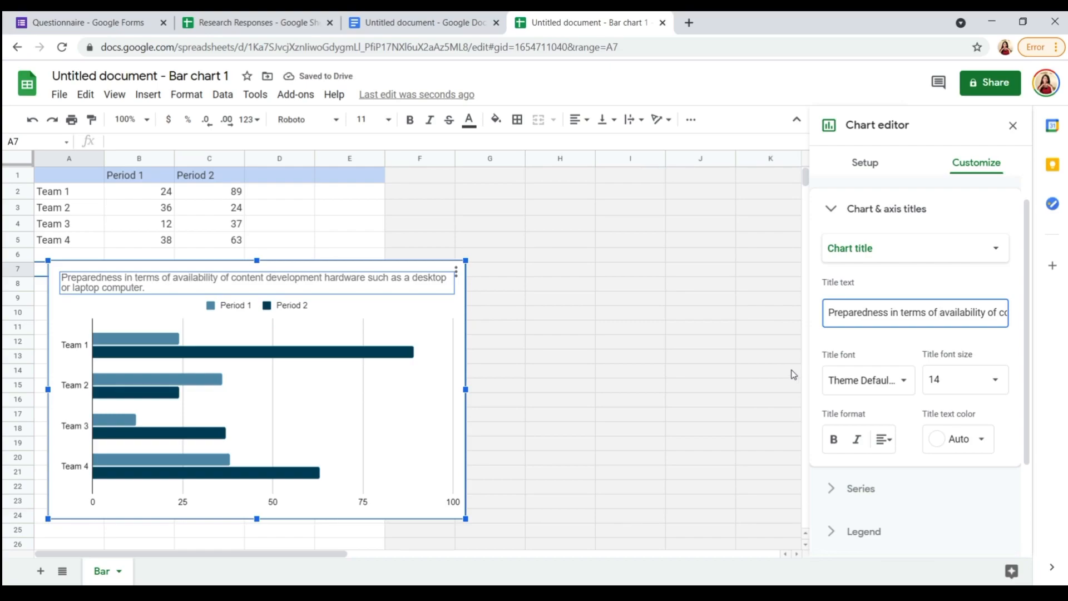
Insert "the" before "availability" in the chart title and leave the title editor
text(the)
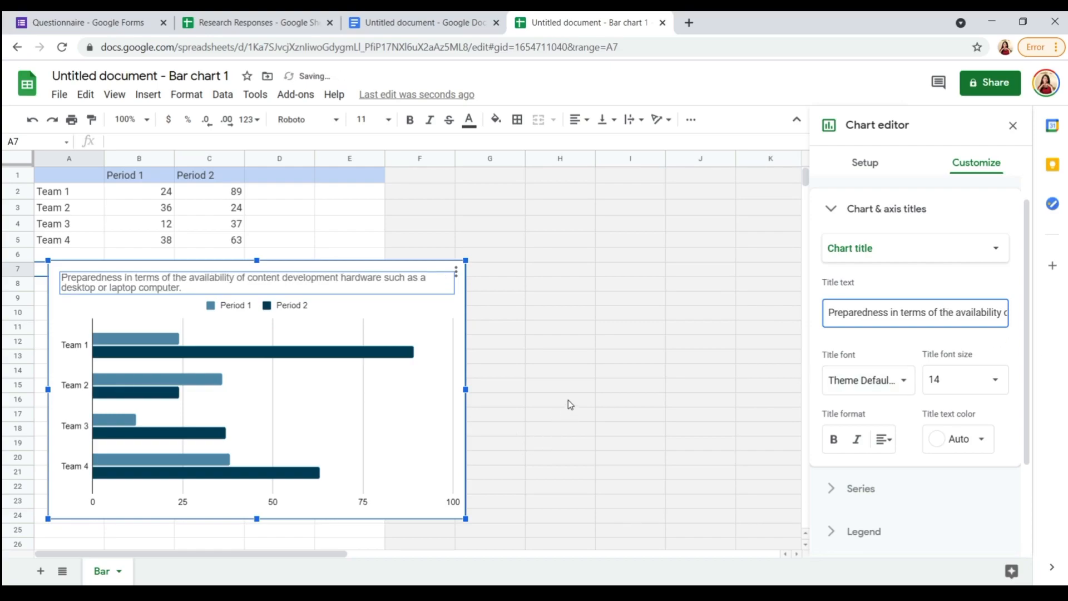
click(566, 383)
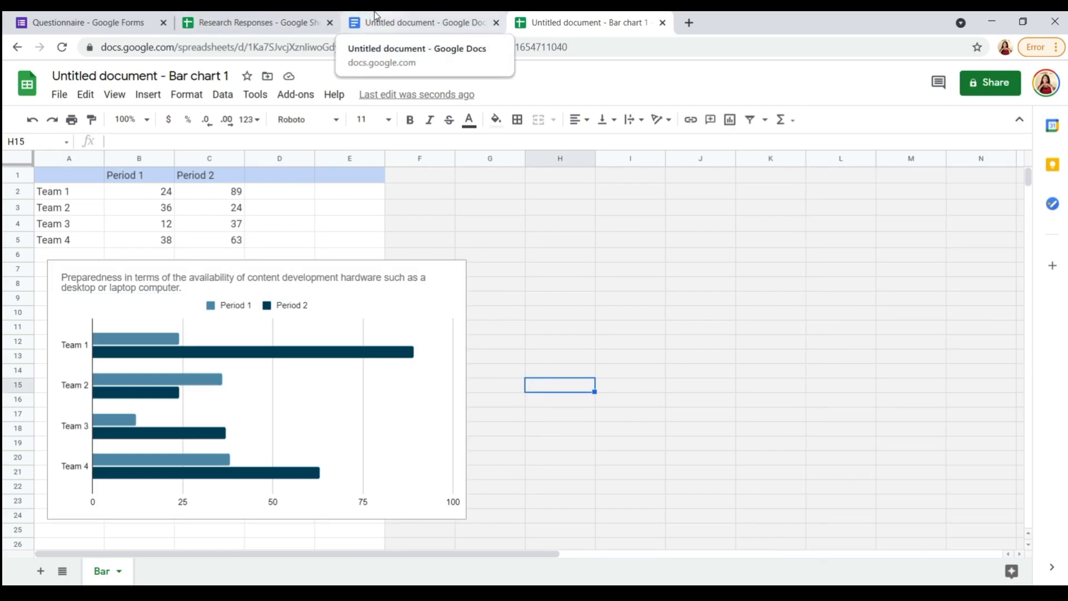
Copy the response labels in A2:A6 of Research Responses over the team names in A2:A6 of the Bar chart 1 spreadsheet
click(389, 22)
click(253, 23)
drag(70, 412, 80, 476)
key(ctrl+c)
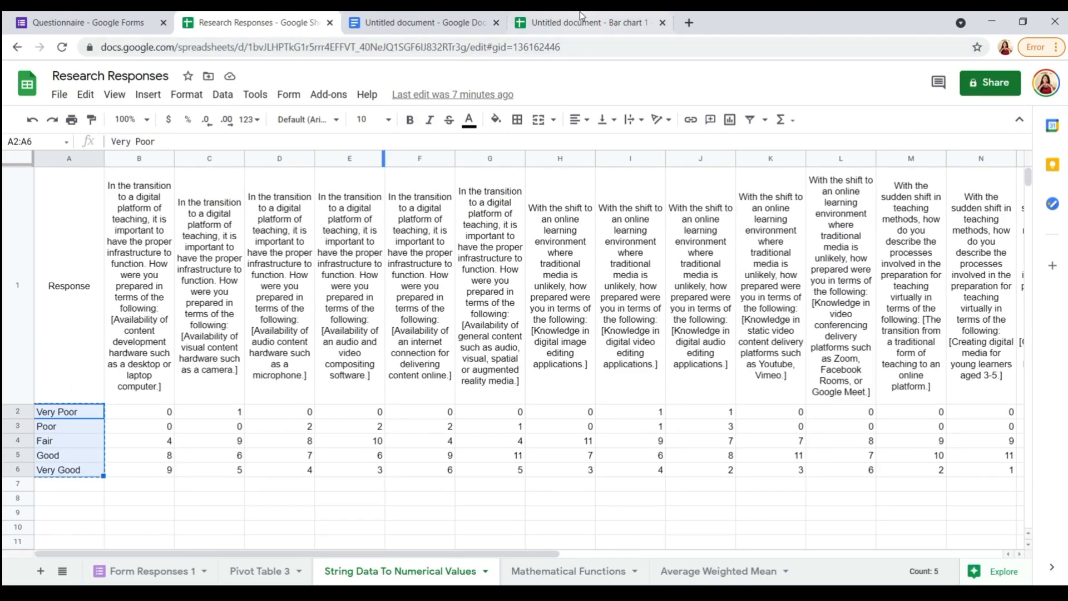
click(584, 23)
drag(65, 195, 68, 252)
key(ctrl+v)
drag(197, 295, 197, 306)
Copy the tallies in B2:B6 of Research Responses over the Period 1 values in B2:B6 of the Bar chart 1 spreadsheet
click(388, 17)
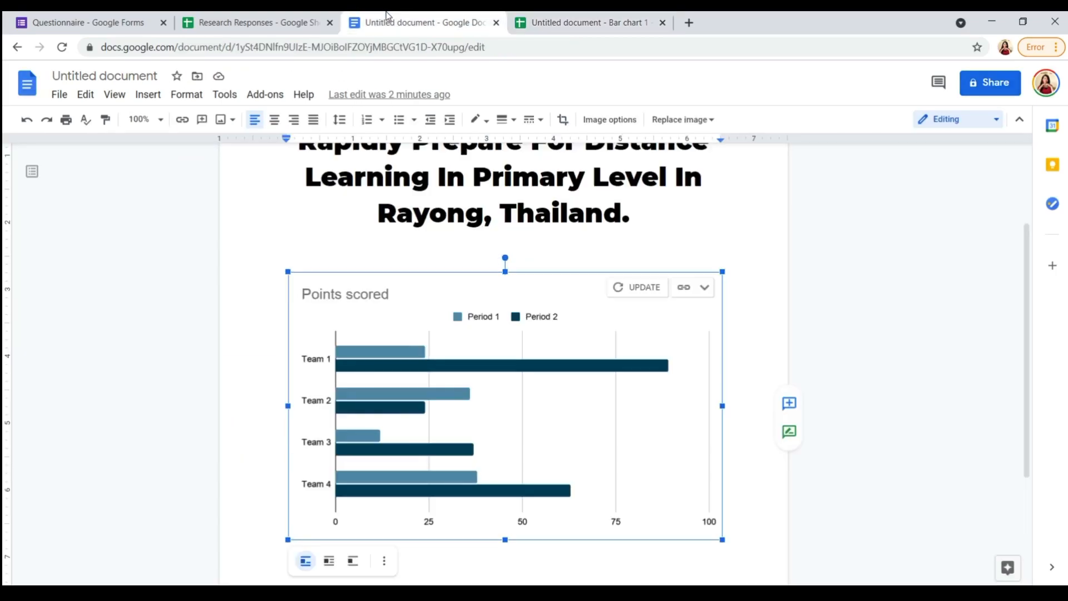
click(273, 33)
drag(150, 412, 167, 470)
key(ctrl+c)
click(589, 23)
drag(169, 193, 164, 261)
key(ctrl+v)
Clear the Period 2 column in C1:C6 and the "Period 1" header in B1
drag(210, 174, 214, 255)
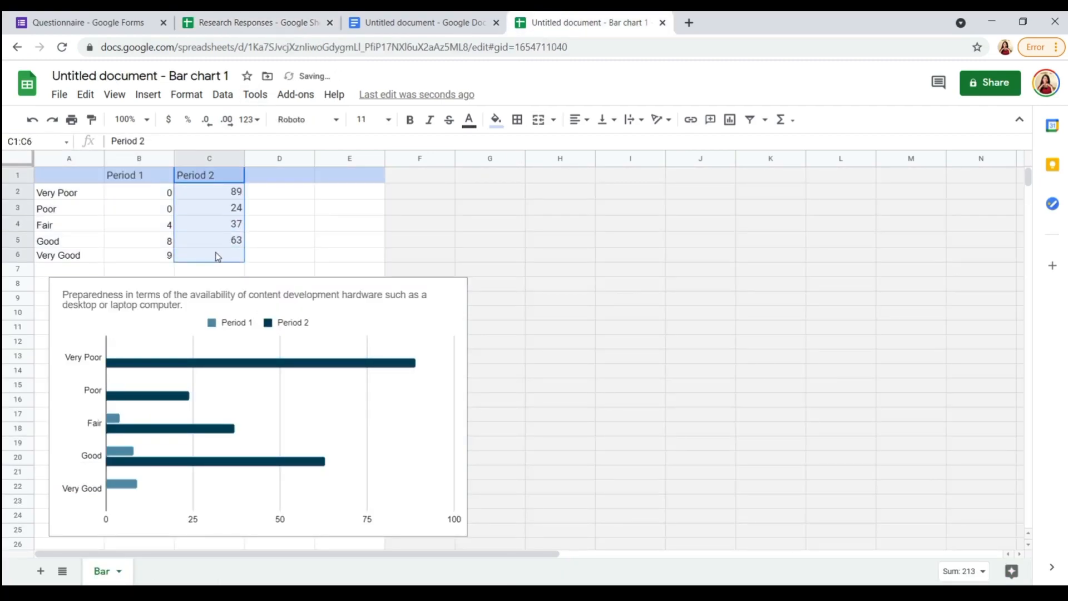
key(Delete)
click(172, 176)
key(Delete)
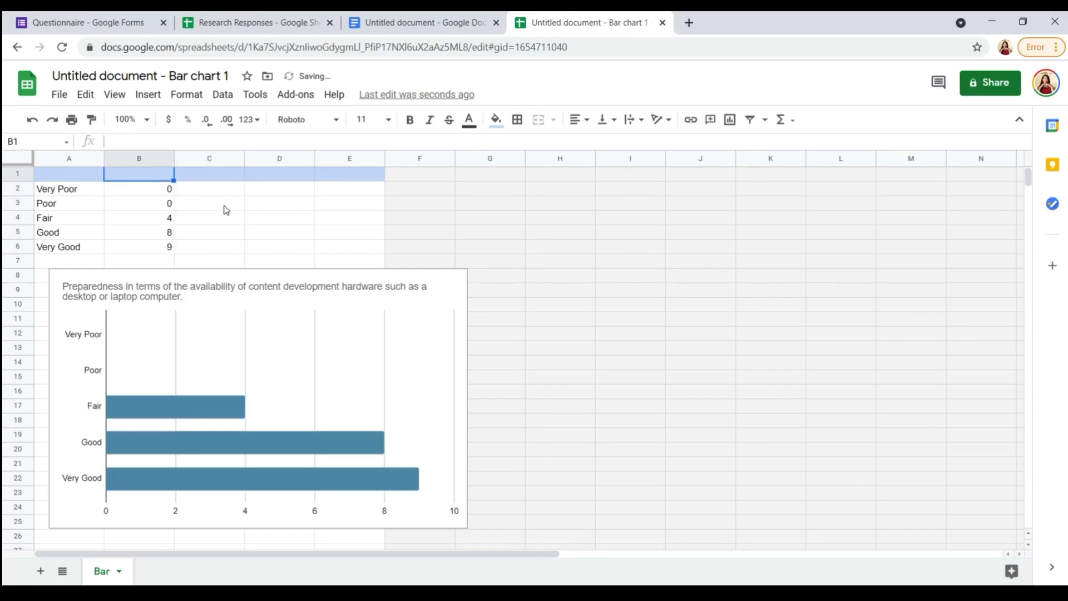
Move the bar chart up beside the data table so it starts in column C near row 2
click(225, 209)
click(344, 345)
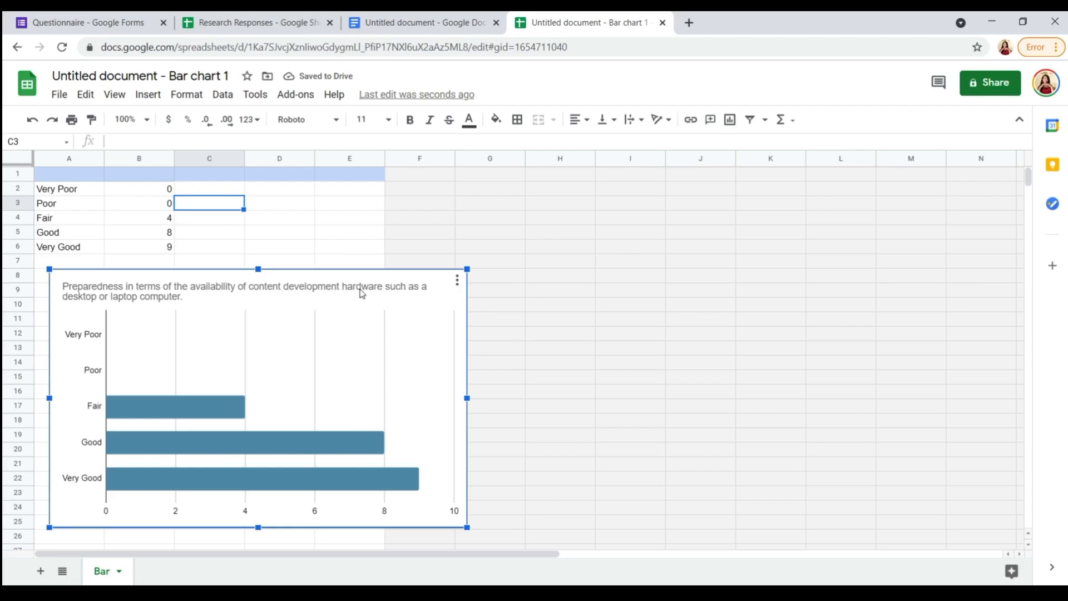
drag(293, 358, 501, 289)
click(660, 306)
click(707, 278)
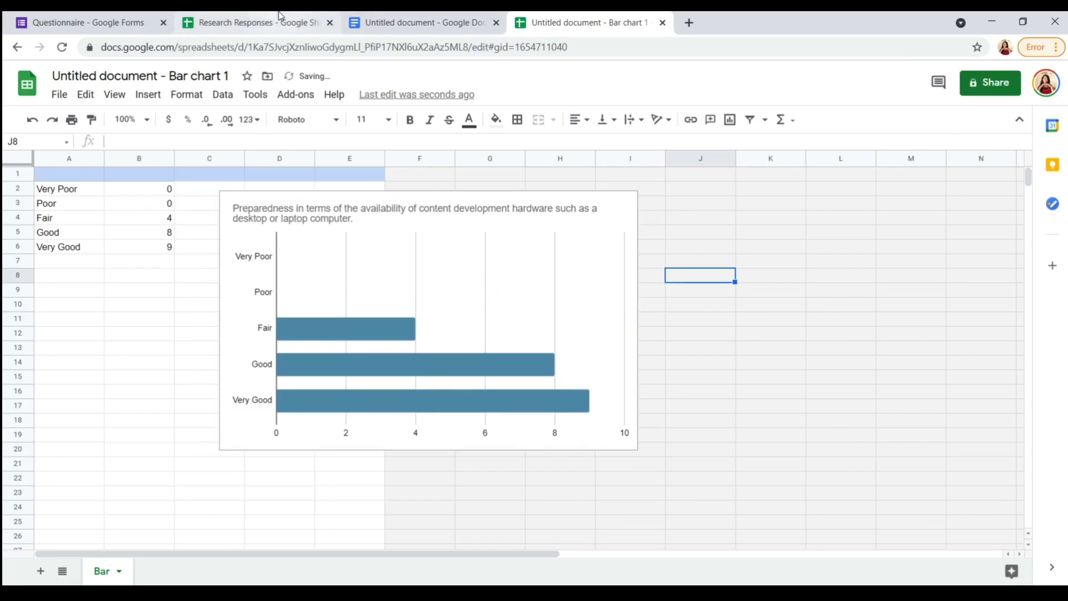
Switch to Google Docs and name the file "An Analysis On How Teachers Rapidly Prepare For Distance Learning In Primary Level In Rayong, Thailand"
click(407, 23)
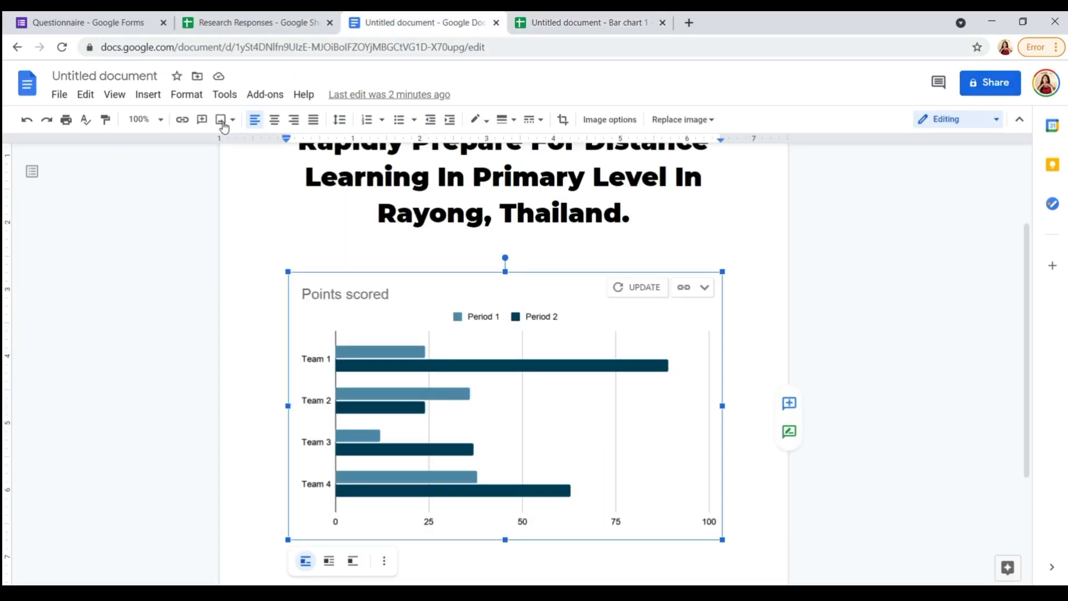
click(126, 73)
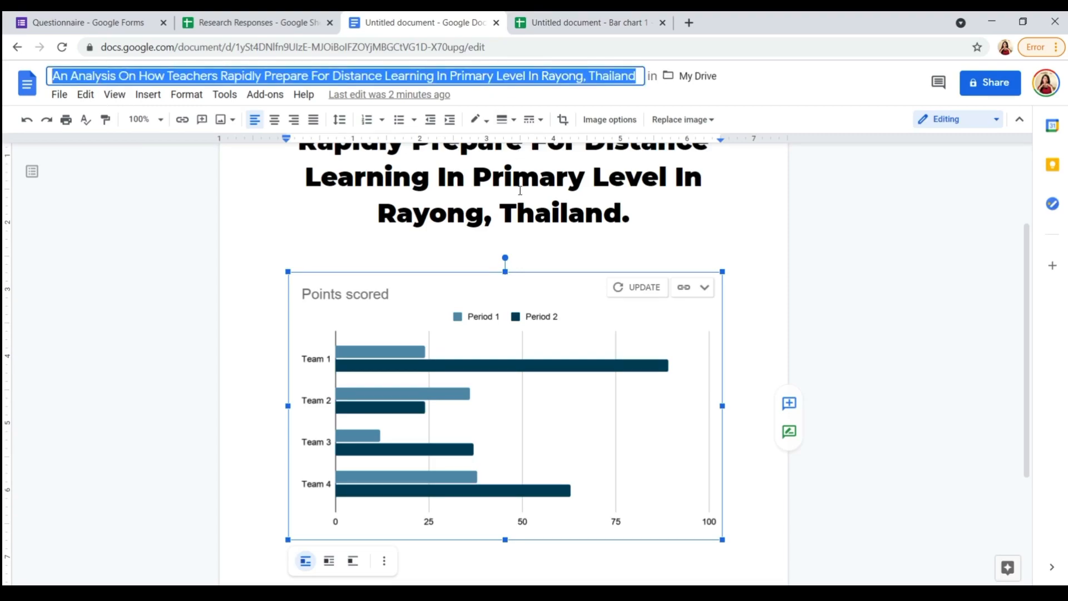
click(730, 249)
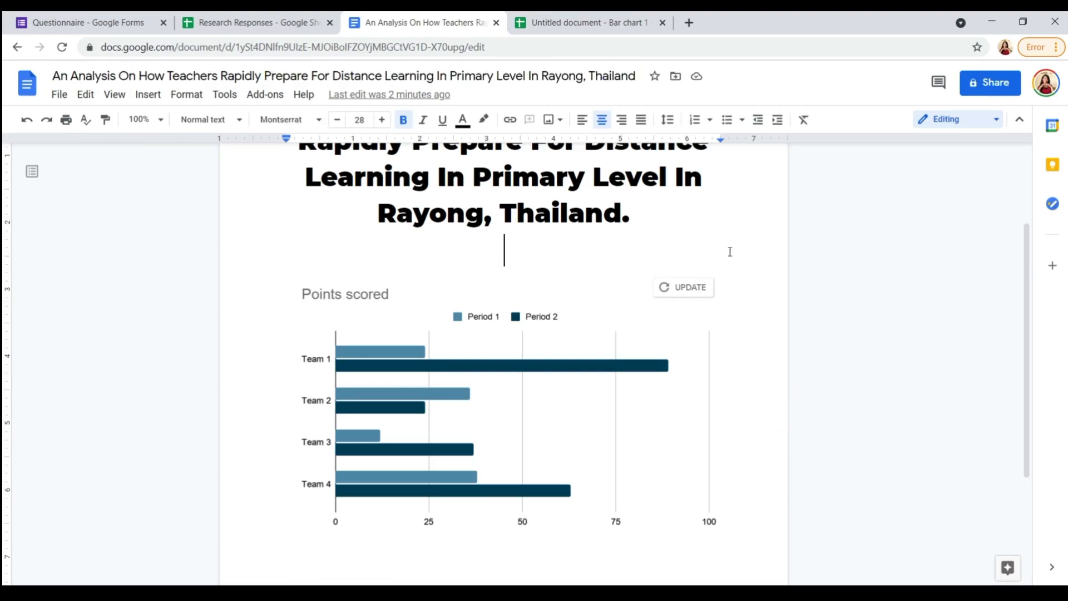
Update the linked bar chart in the document with the edited title and data from its source spreadsheet
click(680, 293)
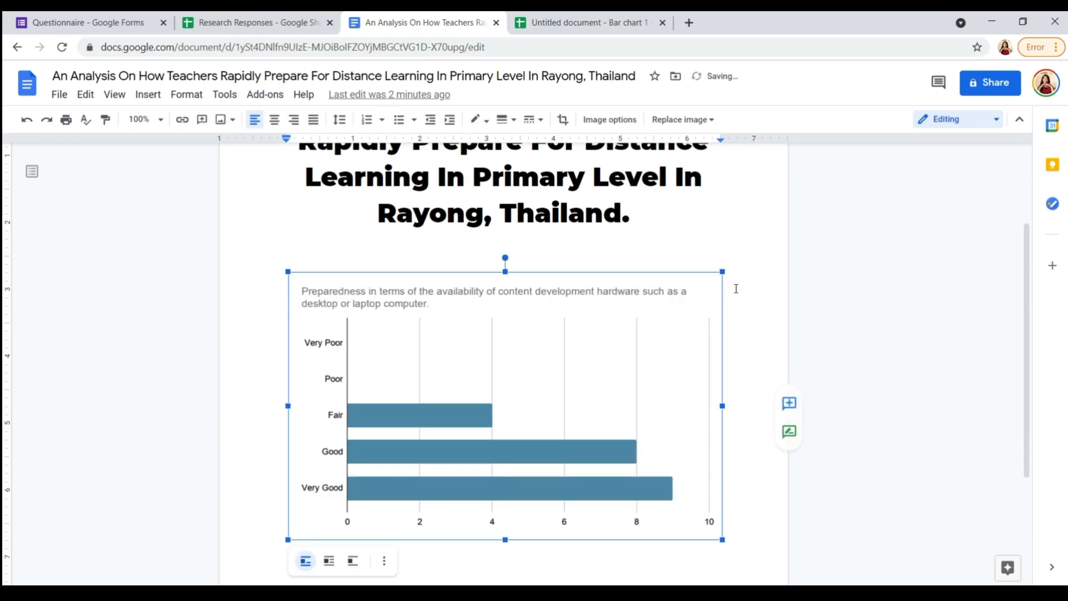
click(710, 254)
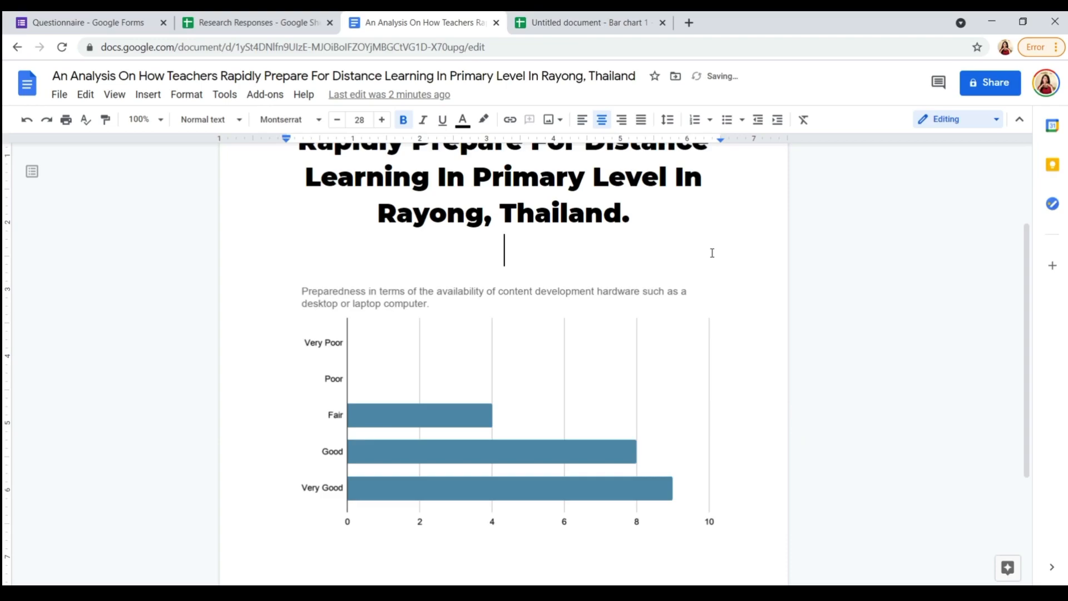
click(302, 293)
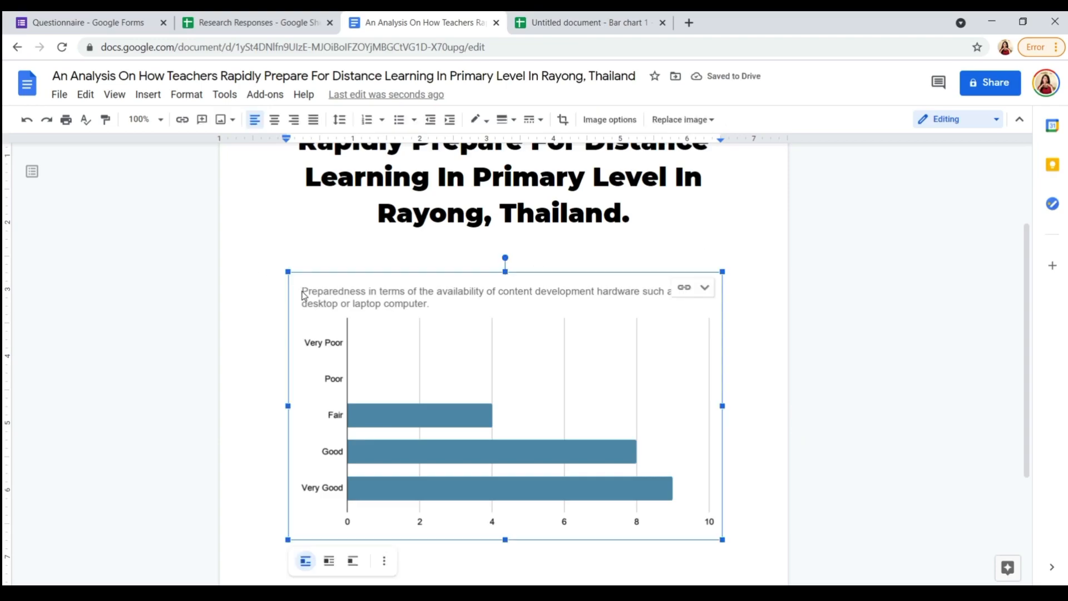
Add a new line above the chart in the Normal text style reading "Figure 1"
click(481, 263)
key(Return)
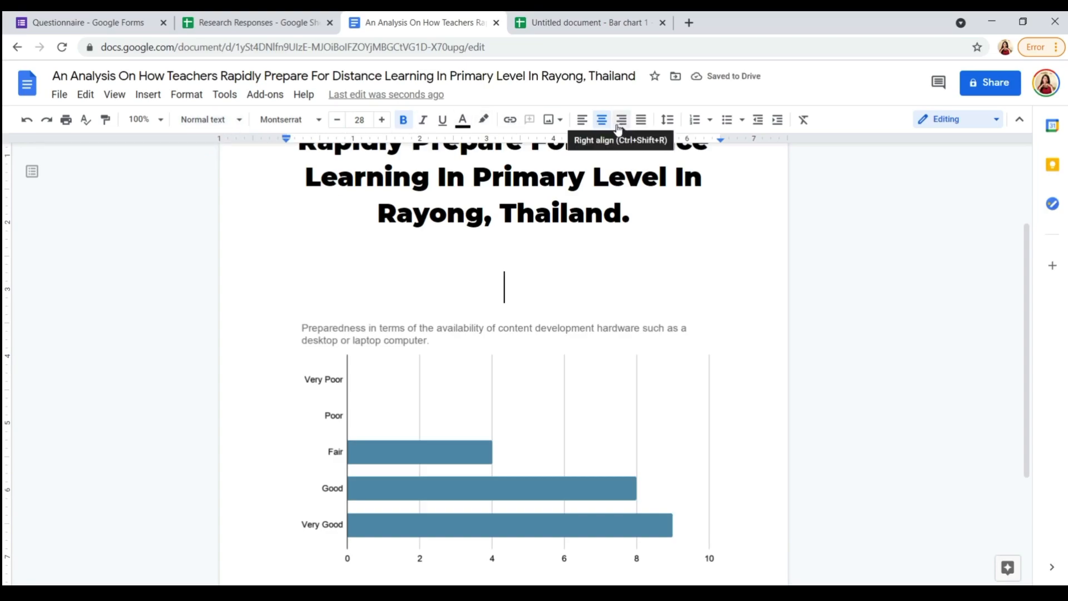
click(239, 119)
mouse_move(241, 156)
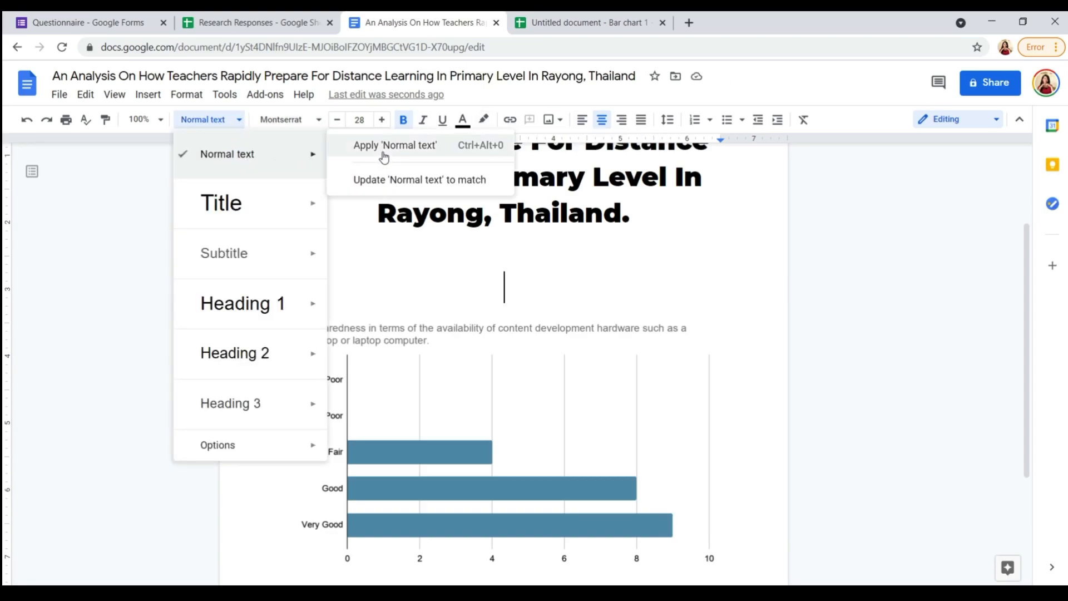
click(384, 148)
text(Figure 1)
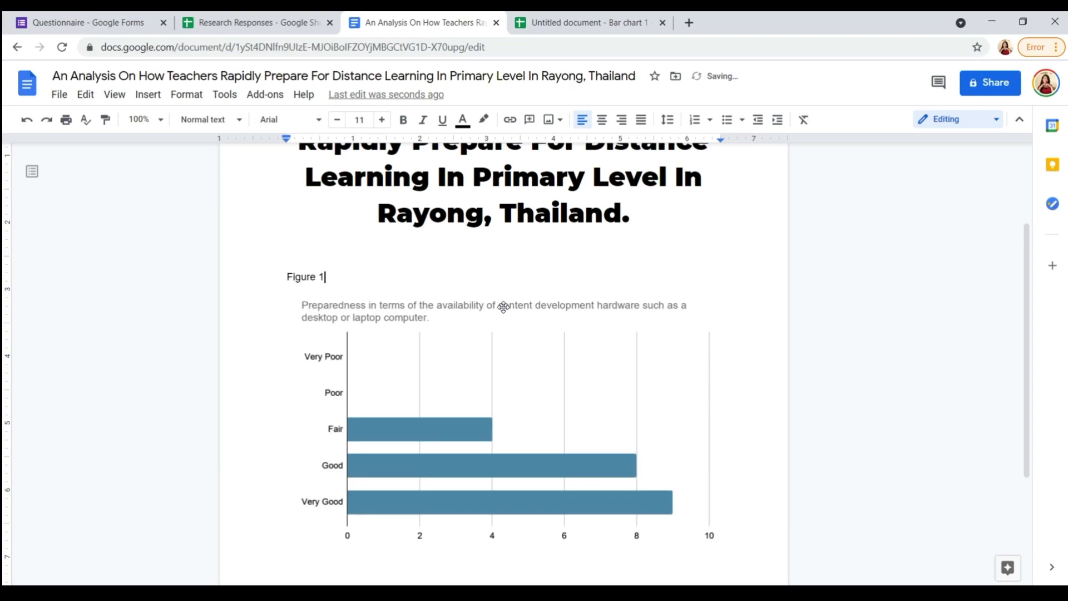
Make the "Figure 1" label bold
drag(324, 276, 278, 269)
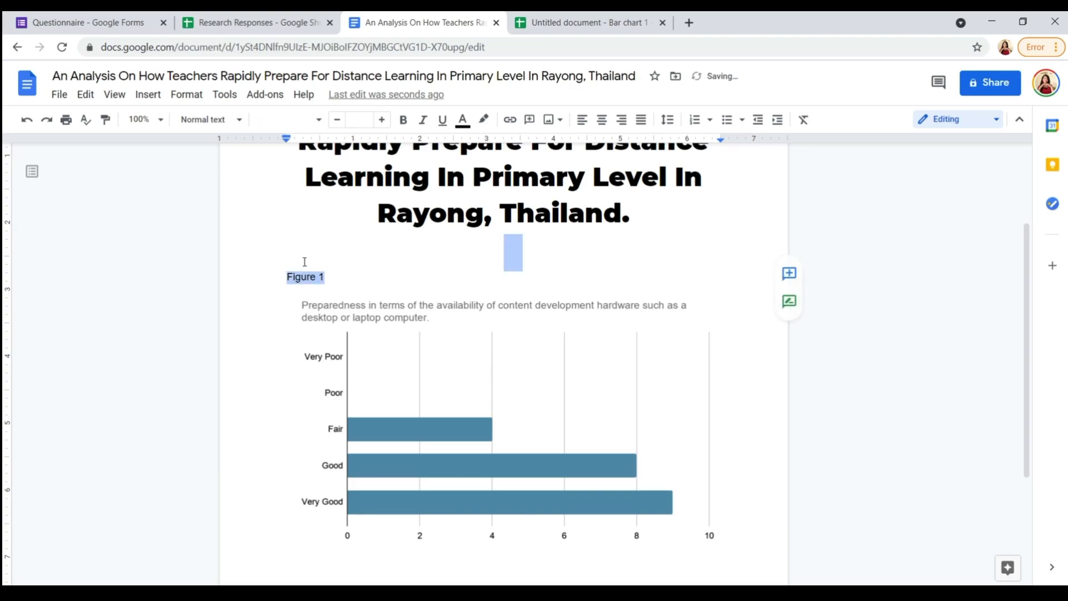
drag(341, 276, 290, 280)
key(ctrl+b)
Start a new italic line below the chart with "Note."
scroll(718, 545, down, 1)
click(729, 515)
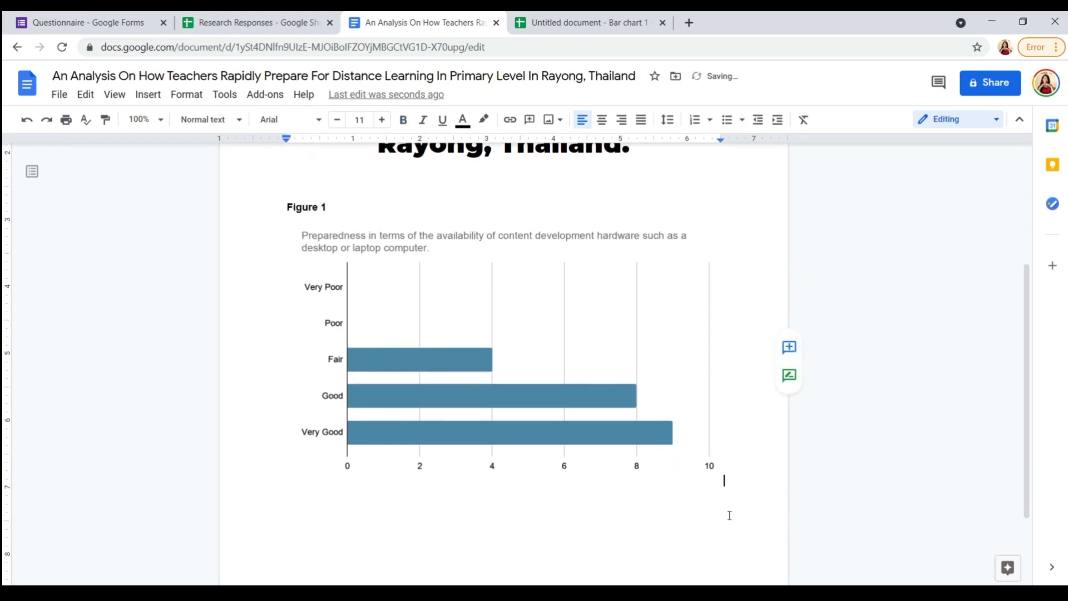
key(Return)
key(ctrl+i)
text(Note.)
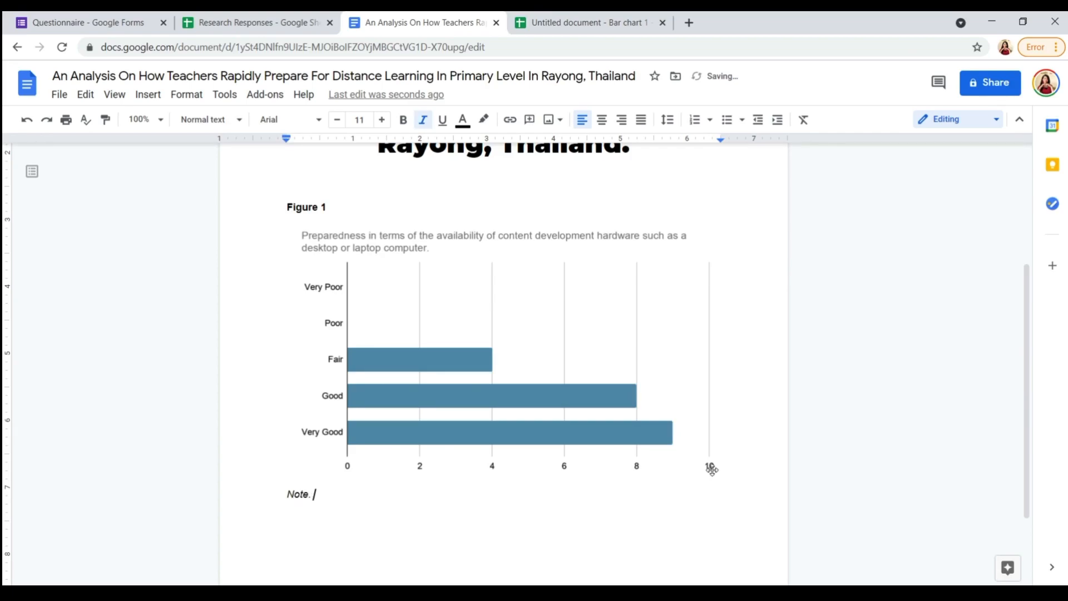
Complete the note: "9 out of 21 respondents say that they have a very good level of preparedness in terms of having the necessary equipment for content development."
key(ctrl+b)
key(ctrl+b)
text(O)
key(BackSpace)
text(9 out of 21 respondents say )
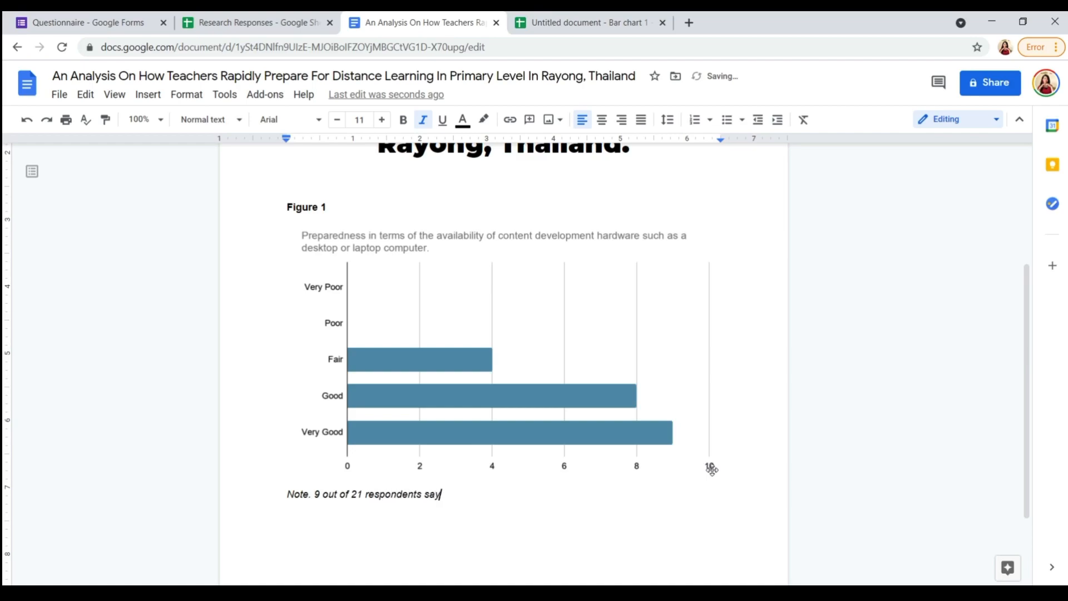
text(that they have a very good level of prepare)
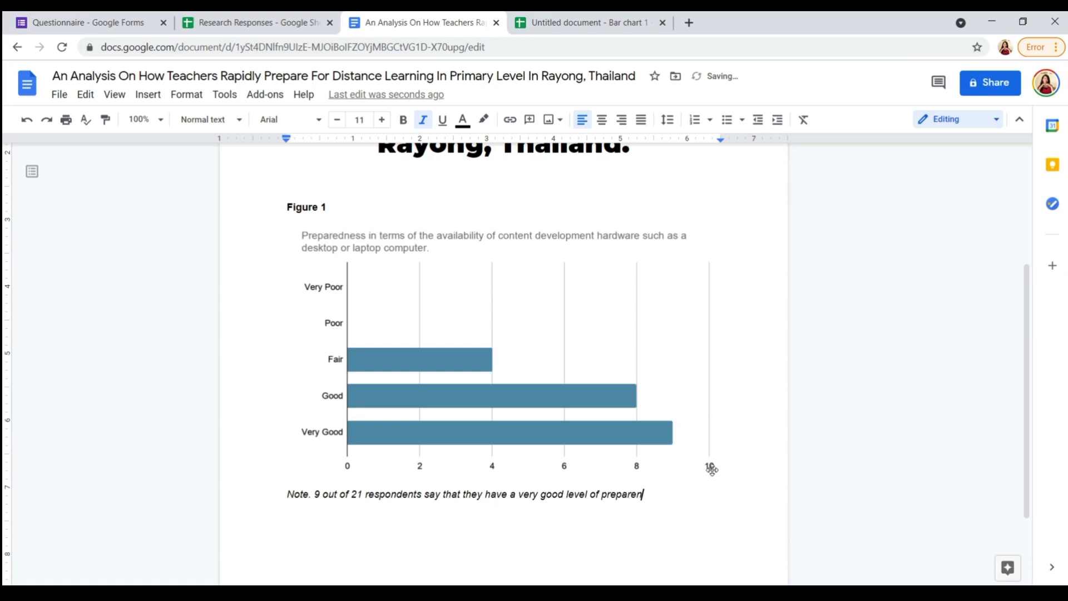
text(dness in terms of having)
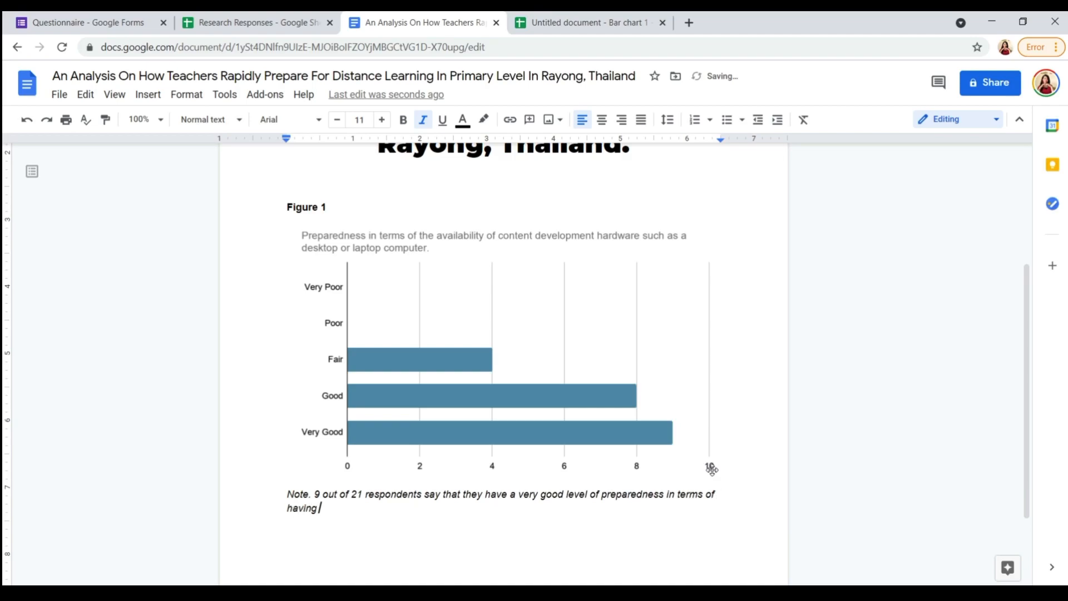
text( the necessary equipment fo)
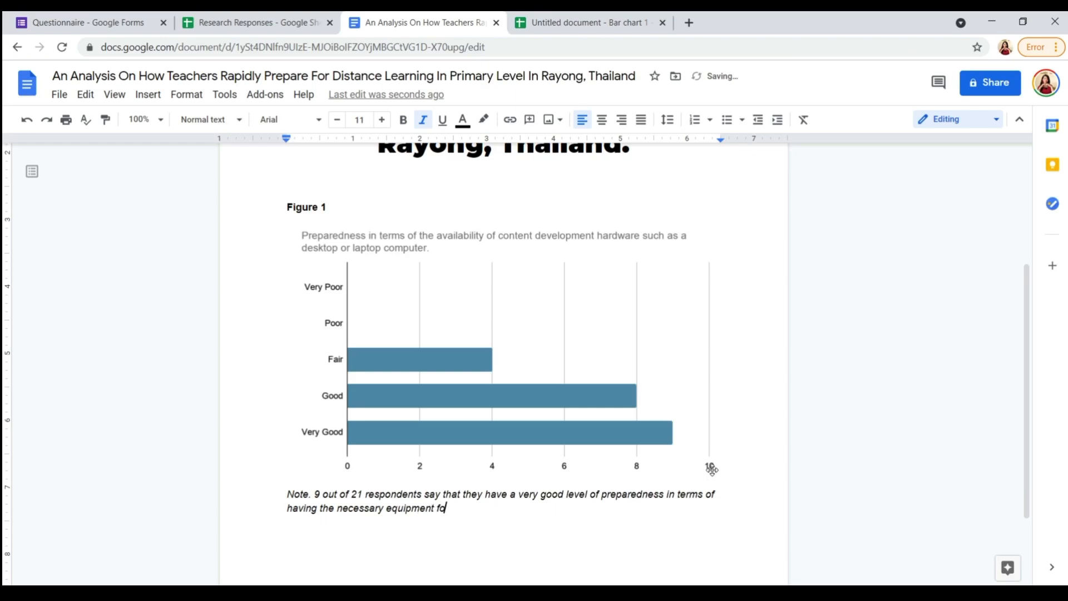
text(r content development.)
Start a new paragraph below the note with italic formatting turned off
scroll(589, 402, down, 1)
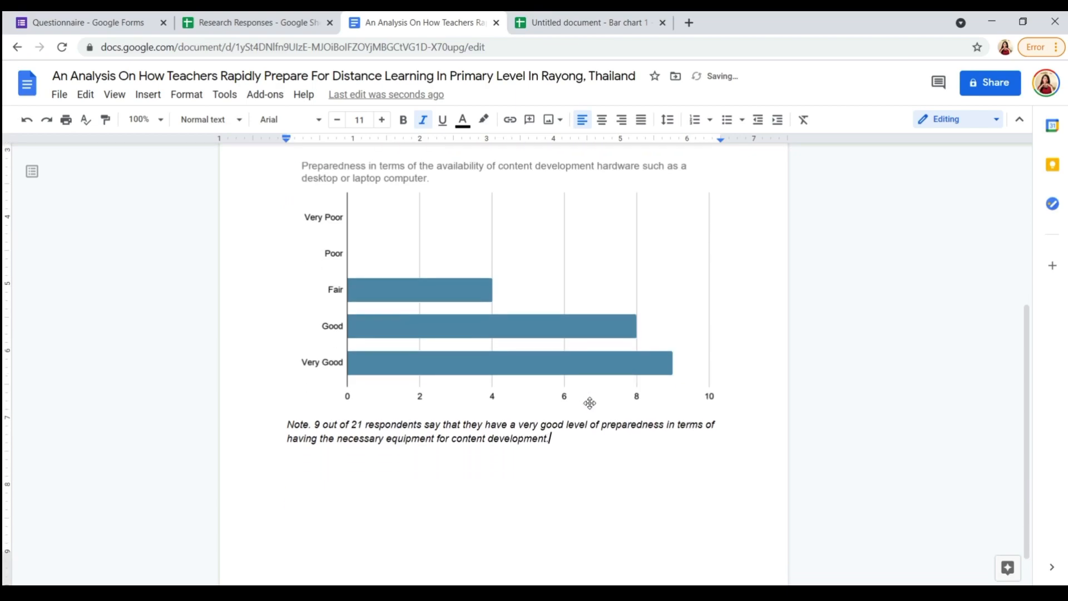
key(Return)
key(ctrl+i)
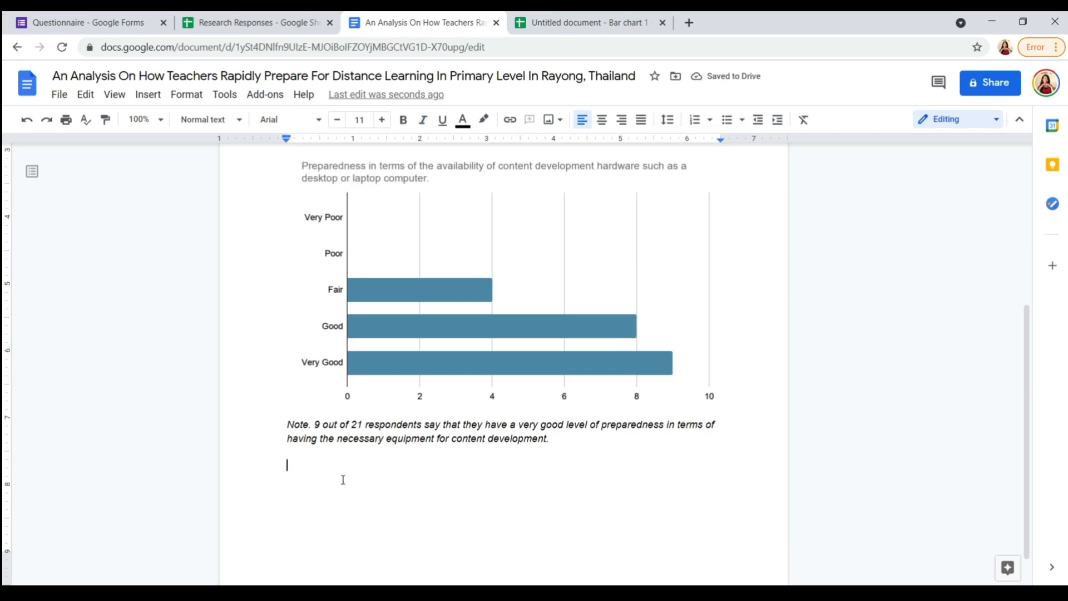
scroll(621, 463, down, 1)
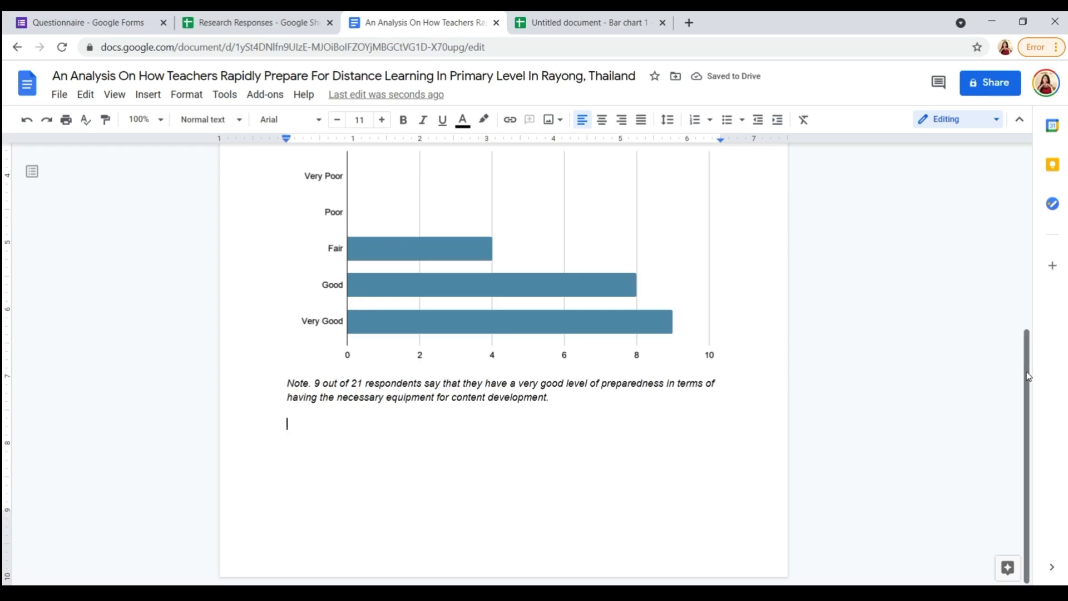